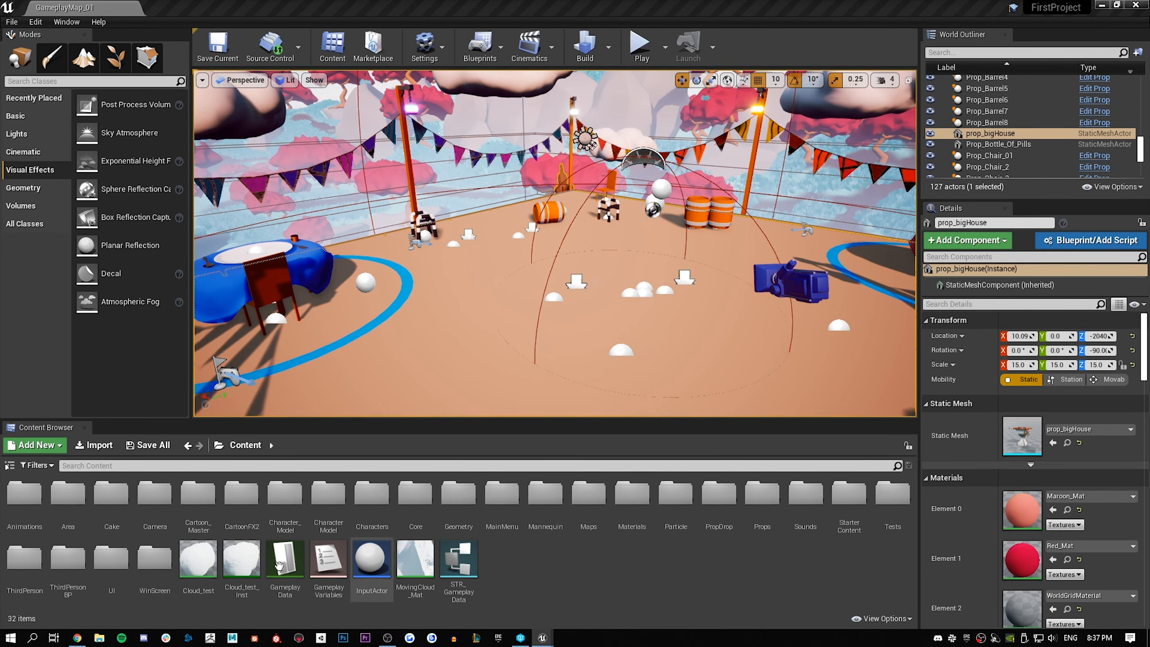
Examine the cloud meshes around the level, including an enlarged view, to judge their current shape and shading
click(198, 561)
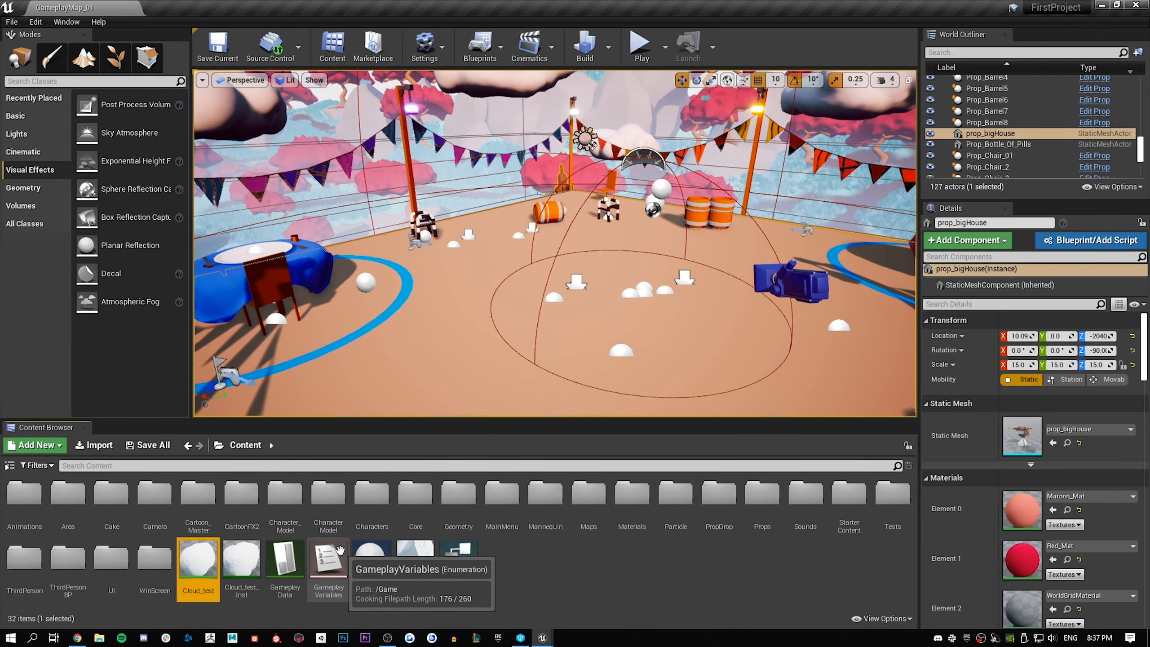
right_drag(557, 289, 693, 233)
click(607, 218)
right_drag(607, 217, 525, 181)
key(w)
click(583, 208)
key(s)
click(623, 172)
right_drag(624, 172, 670, 168)
key(a)
right_drag(609, 142, 645, 143)
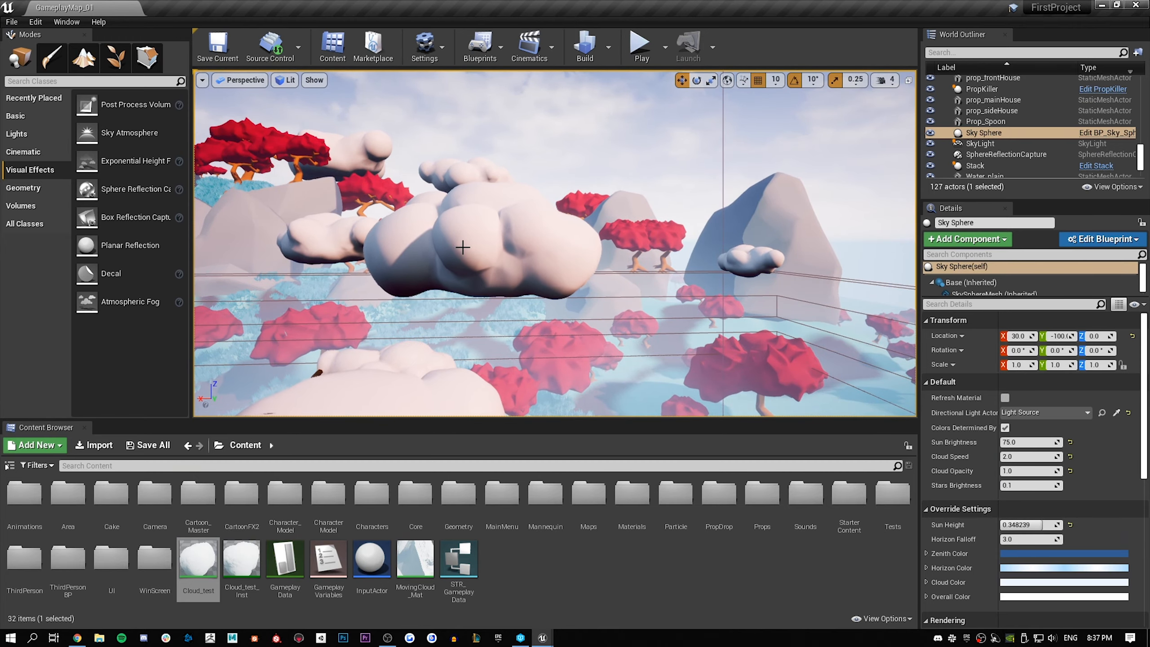
key(F11)
right_drag(545, 269, 527, 217)
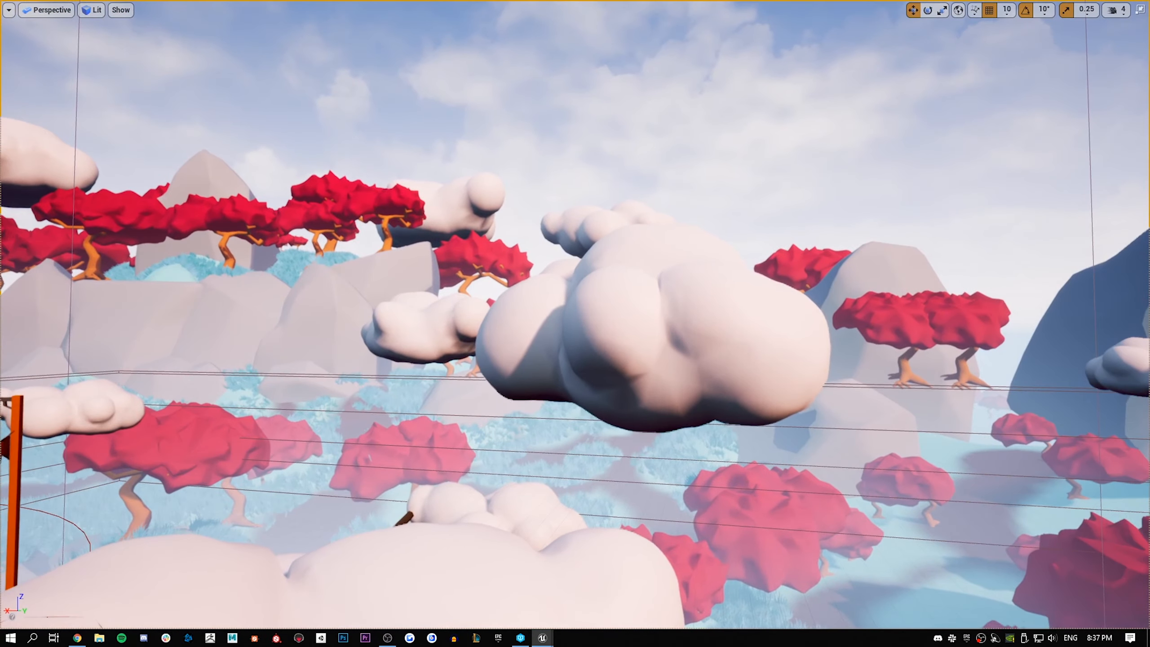
key(F11)
right_drag(649, 262, 627, 290)
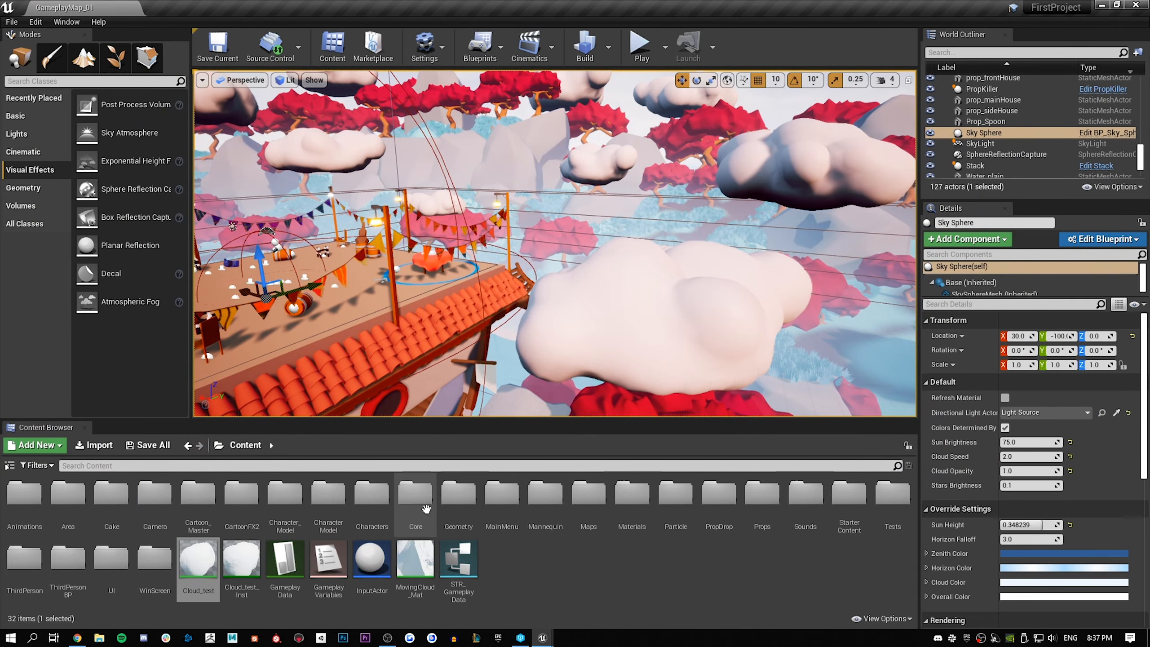
Create a new material named Cloud2_test in the Content folder and open it for editing
right_click(535, 583)
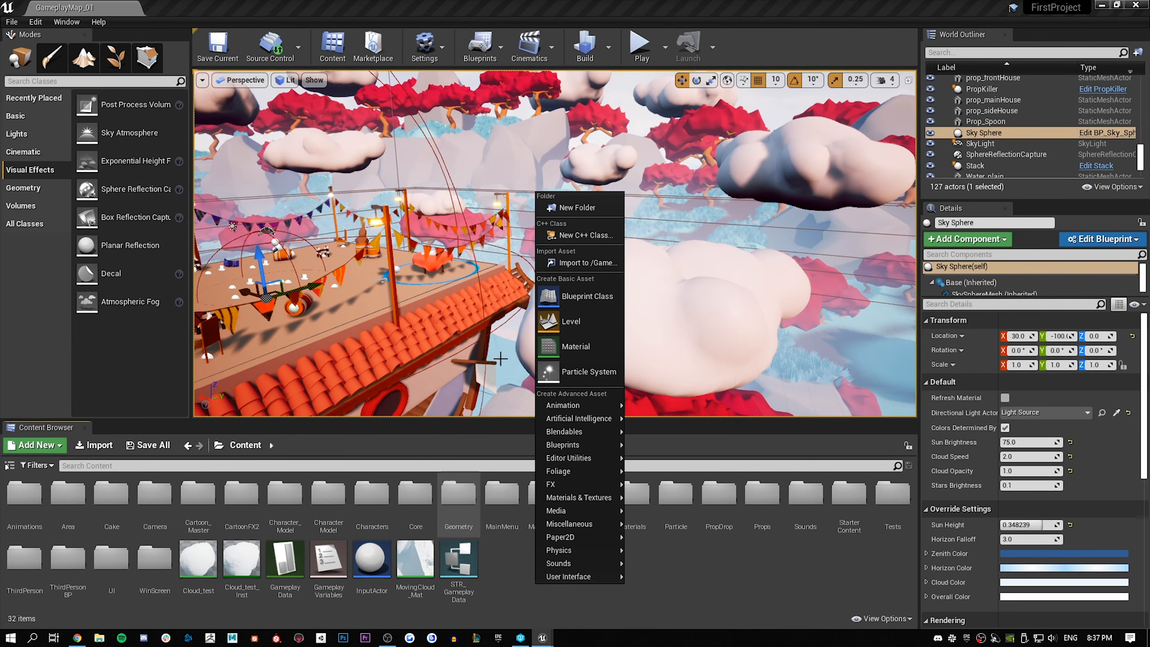
click(567, 347)
text(Cl)
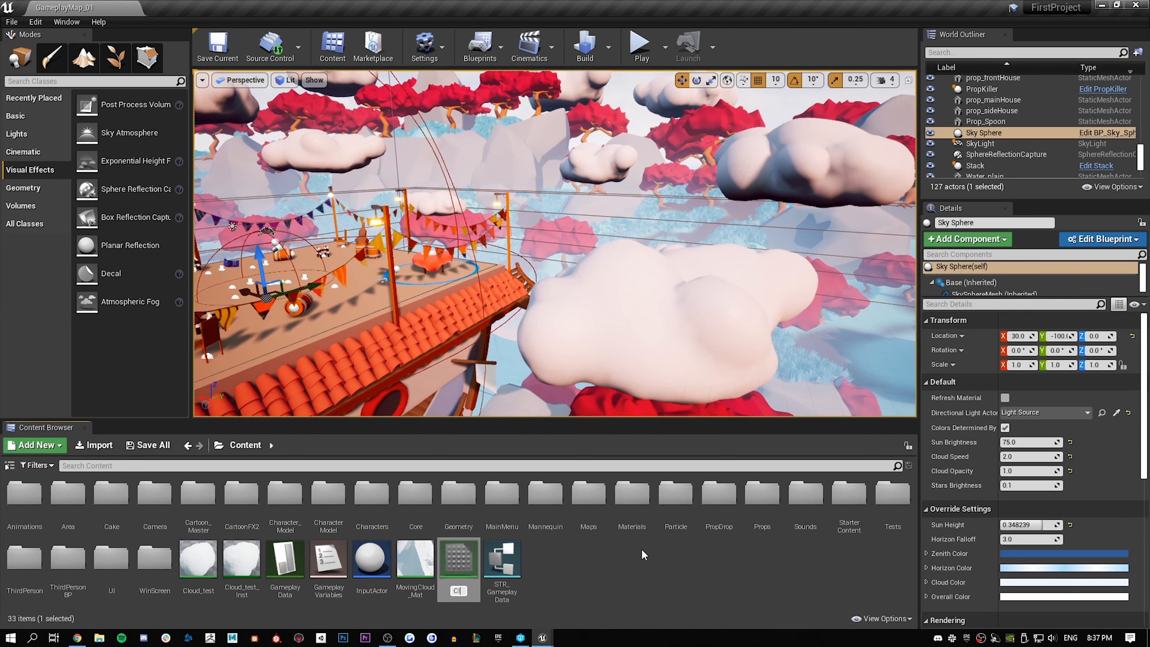
text(oud2_test)
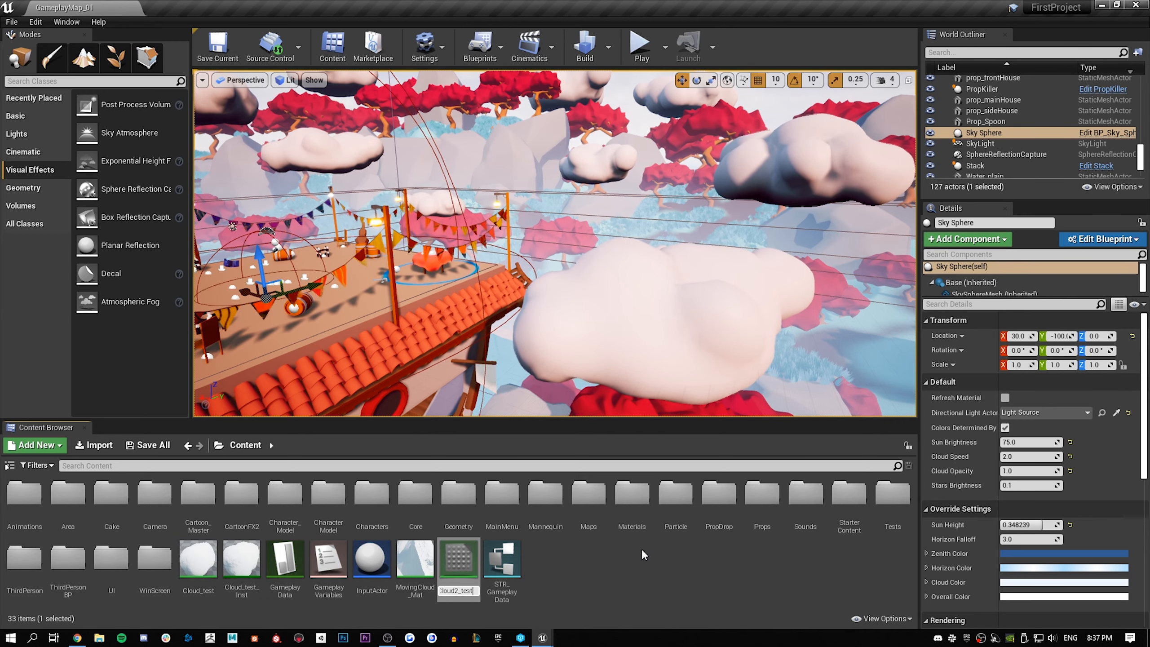
key(Return)
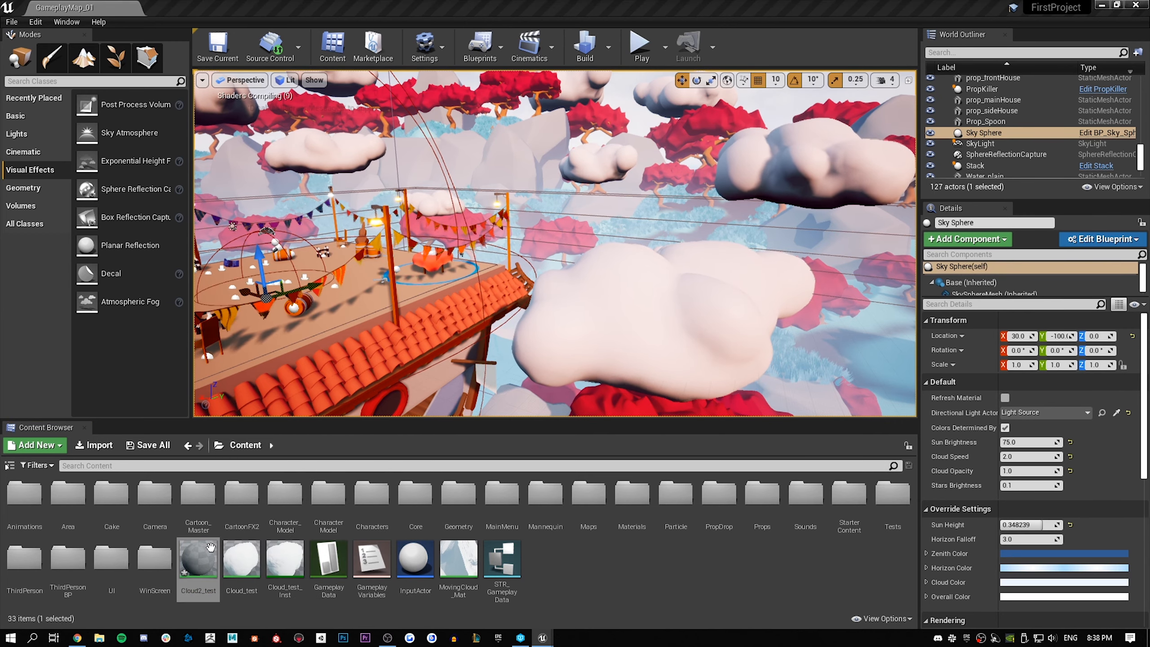
double_click(211, 548)
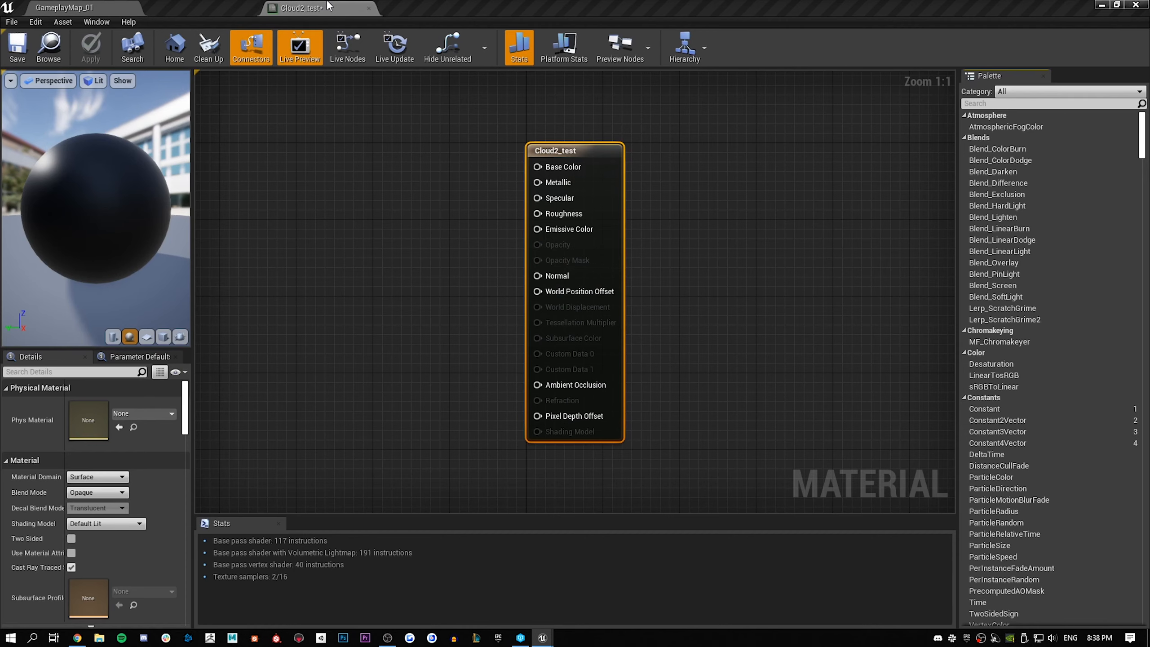
Set the shading model of the Cloud2_test material to Subsurface
right_drag(460, 257, 553, 240)
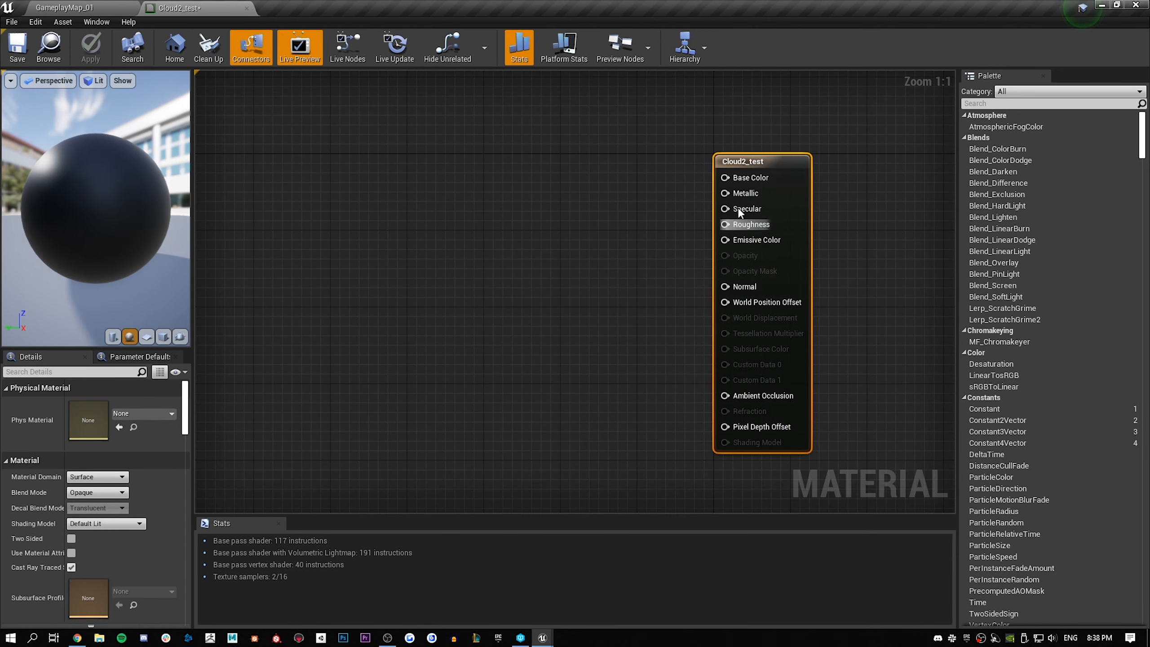
click(562, 179)
right_drag(585, 170, 554, 176)
click(709, 220)
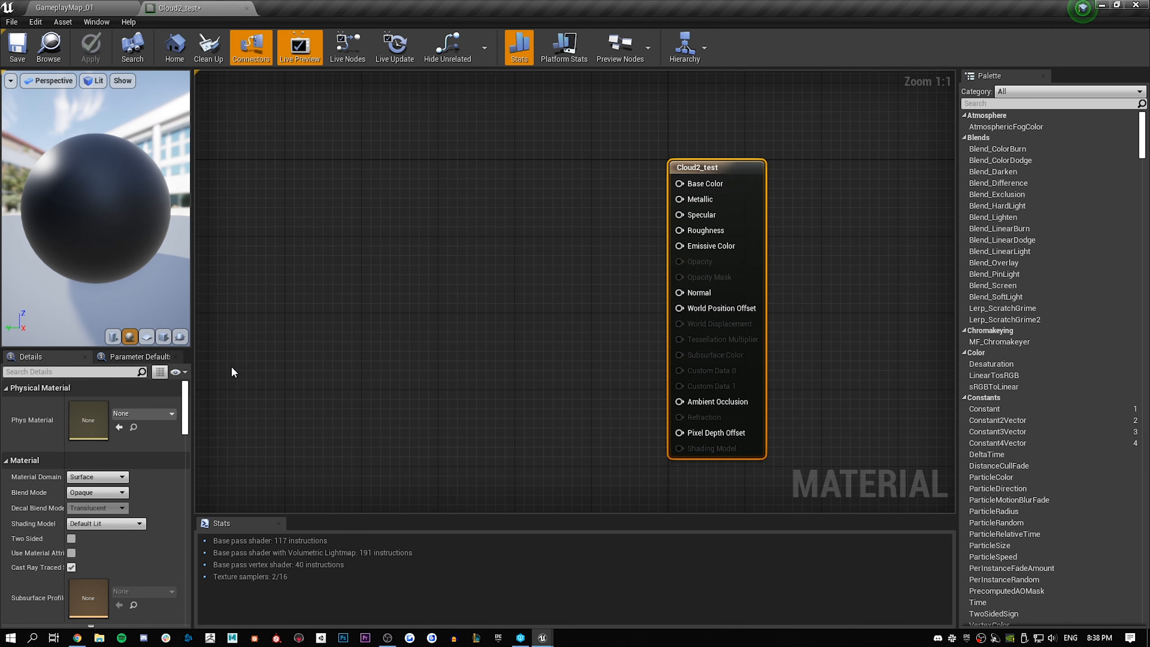
click(93, 476)
click(94, 476)
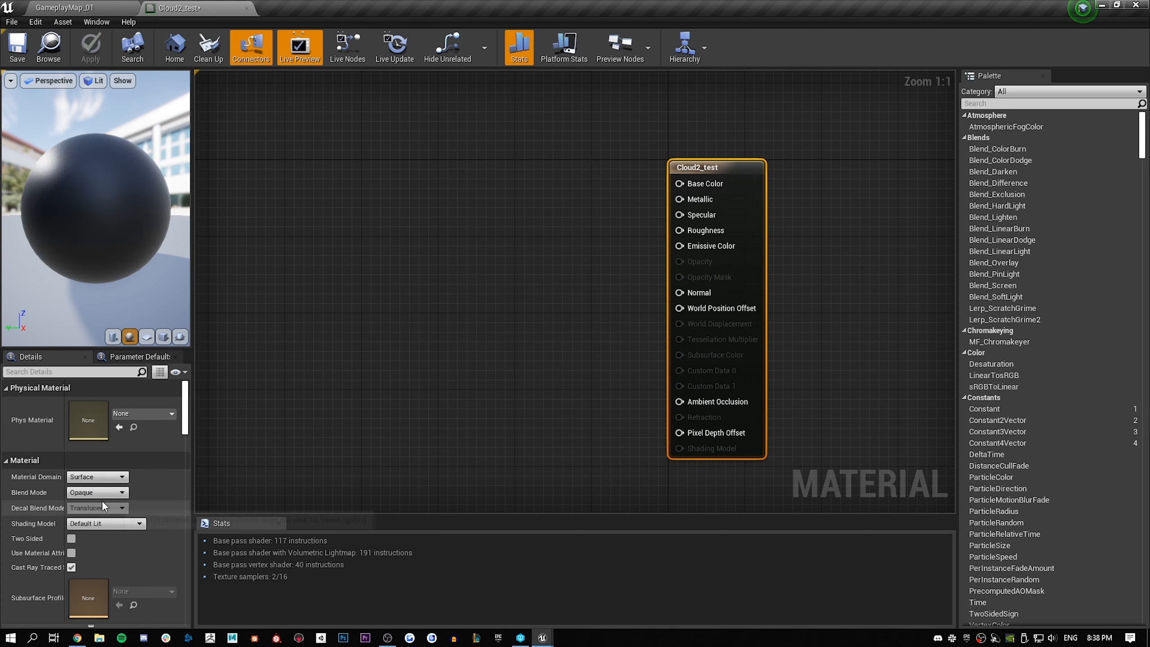
click(109, 493)
click(109, 493)
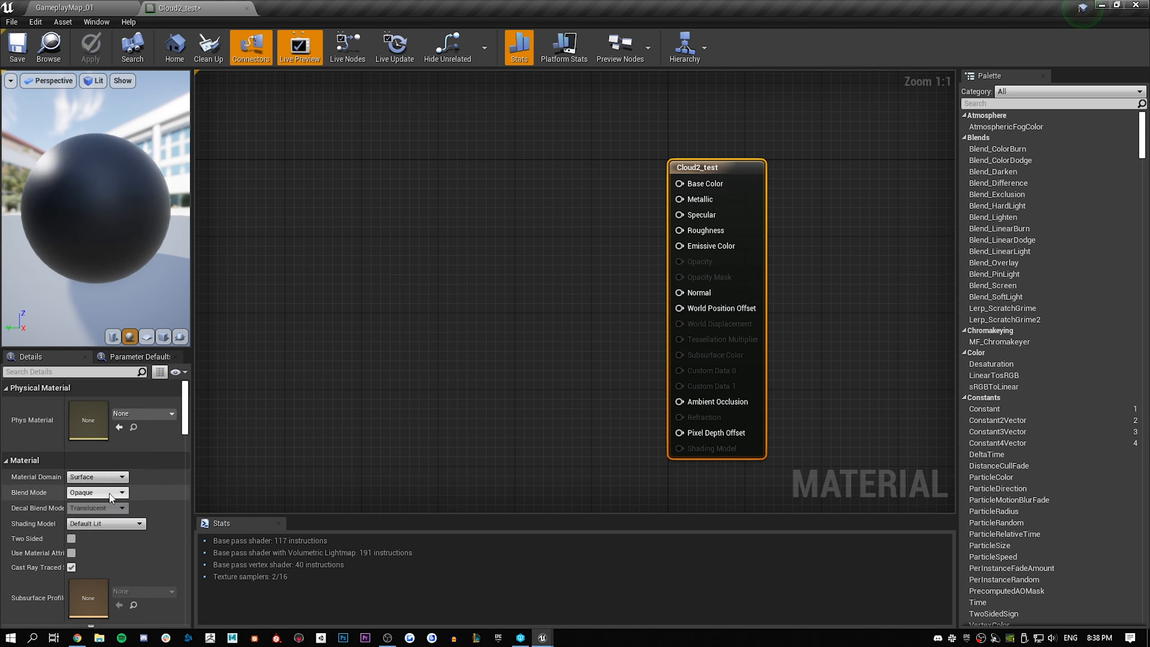
click(109, 525)
click(102, 545)
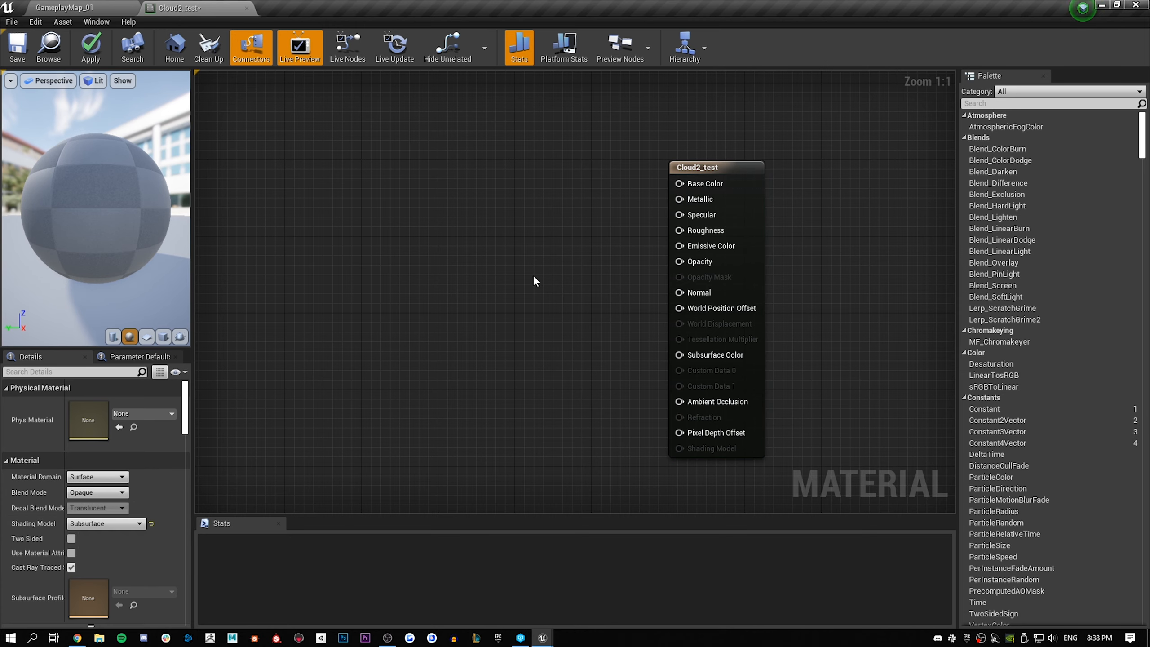
Find the material's tessellation settings and set the D3D11 tessellation mode to PN Triangles
right_drag(572, 223, 654, 245)
right_drag(626, 170, 544, 159)
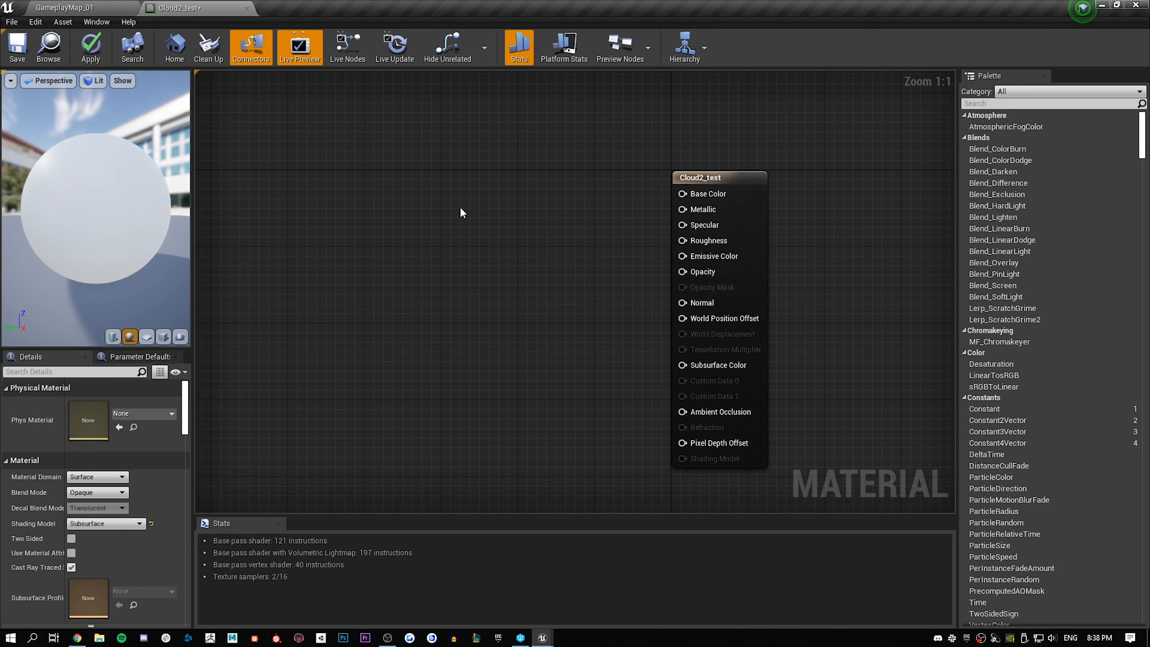
click(61, 369)
text(tess)
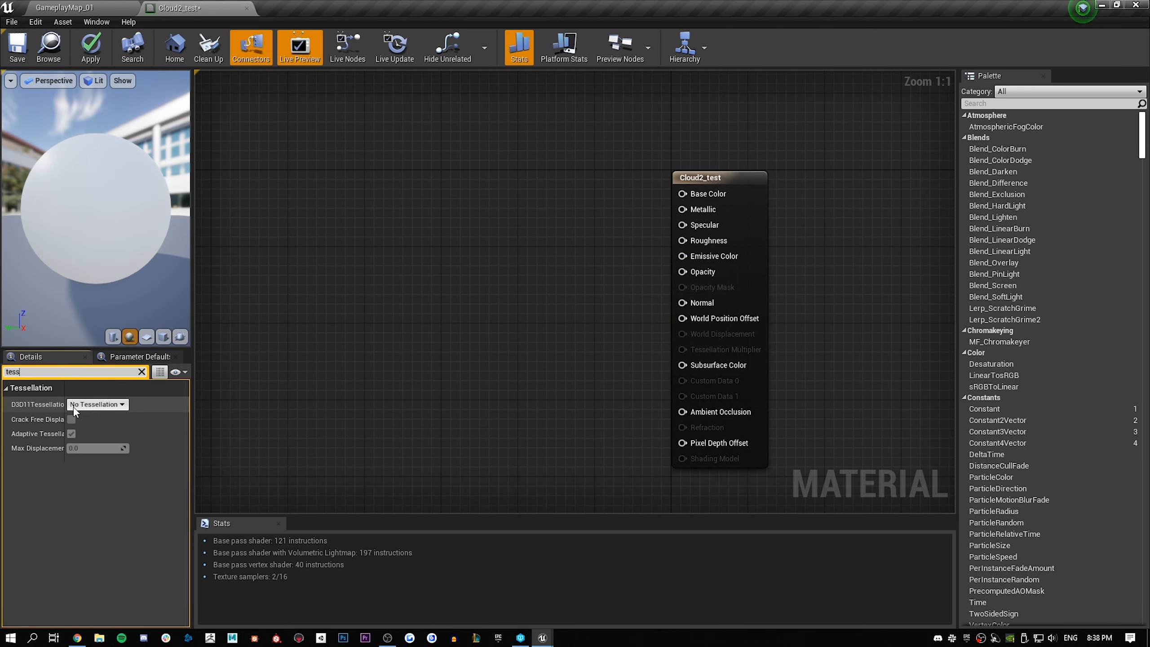
click(73, 407)
click(85, 430)
Add a Constant node with value 0.95, connect it to Base Color and place it near the material node
right_drag(506, 190, 493, 222)
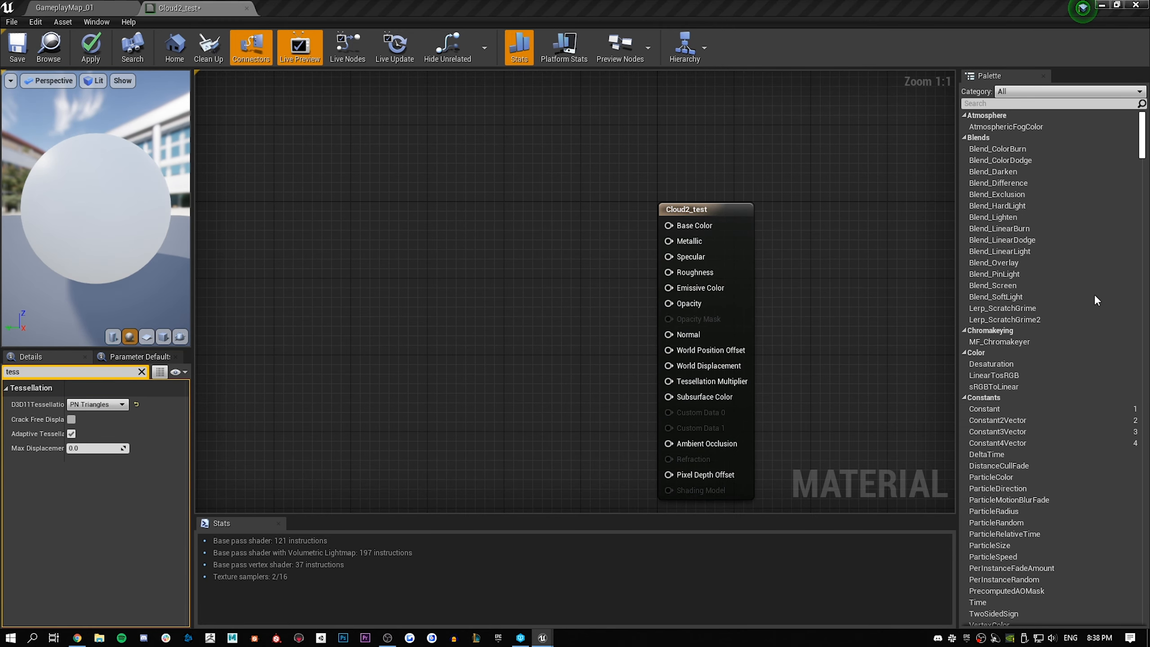
click(446, 196)
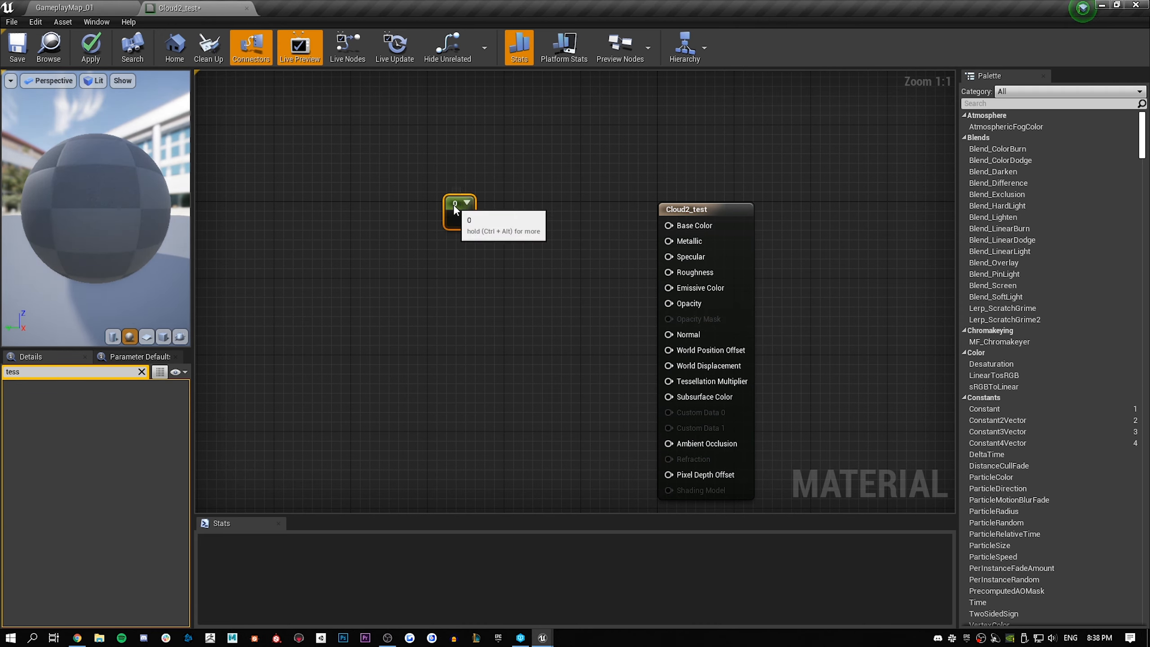
click(141, 372)
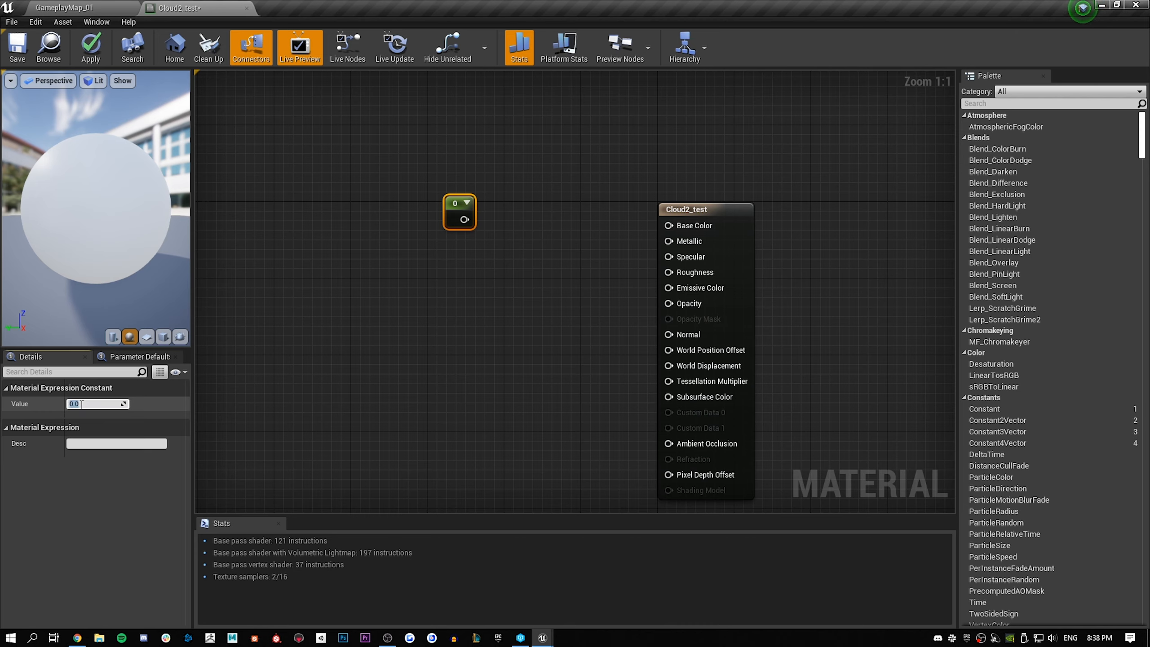
key(Return)
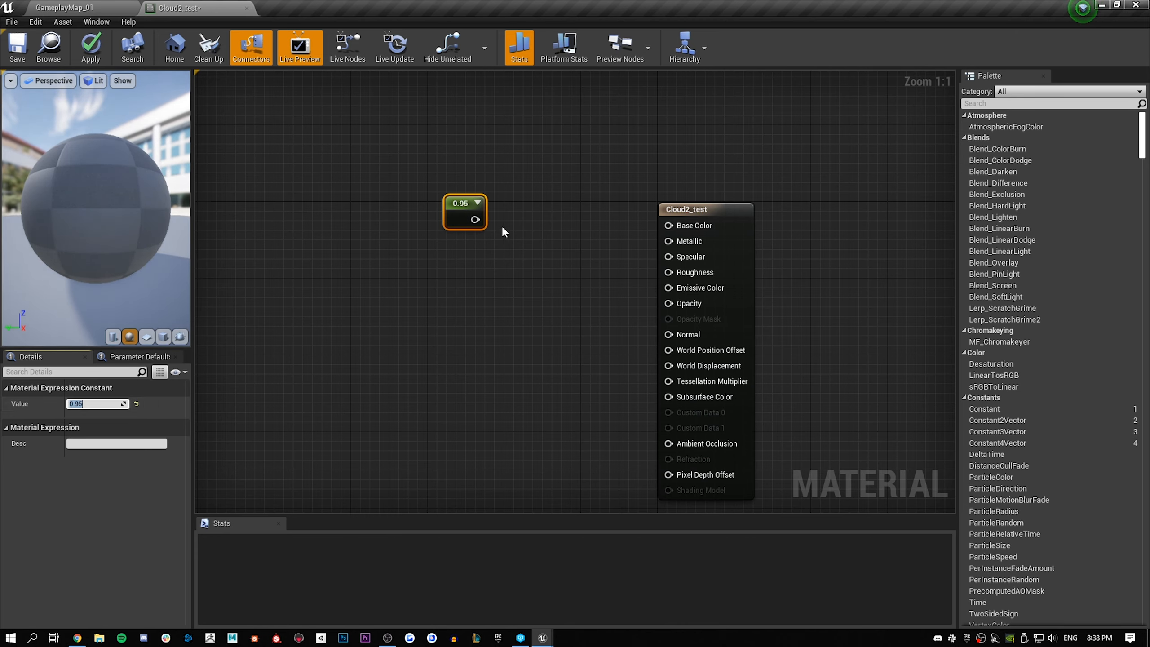
drag(473, 219, 662, 228)
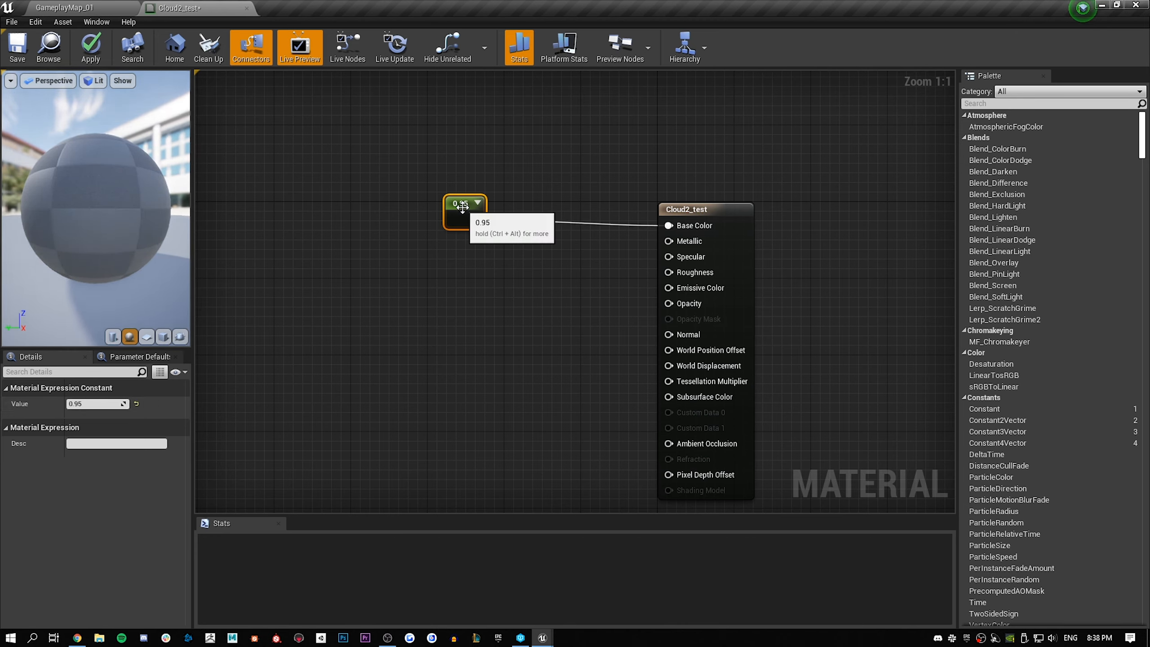
drag(464, 213, 543, 181)
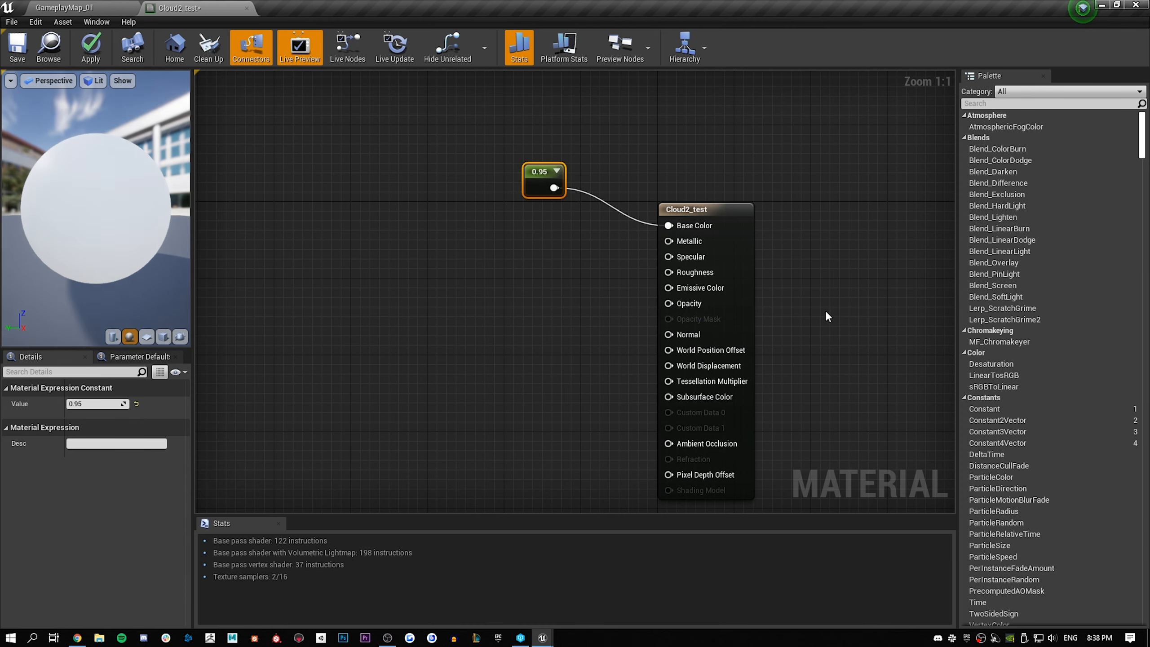
Add a second Constant with value 0.5, connect it to Opacity and place it beside that input
click(493, 276)
key(1)
click(493, 255)
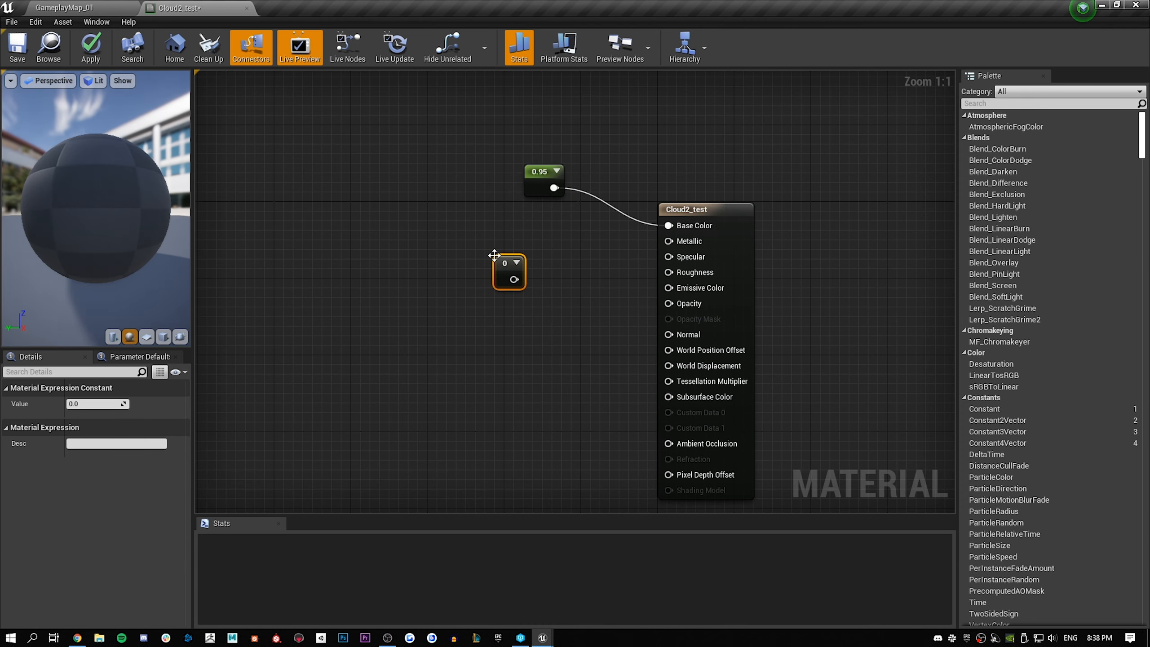
text(0.05)
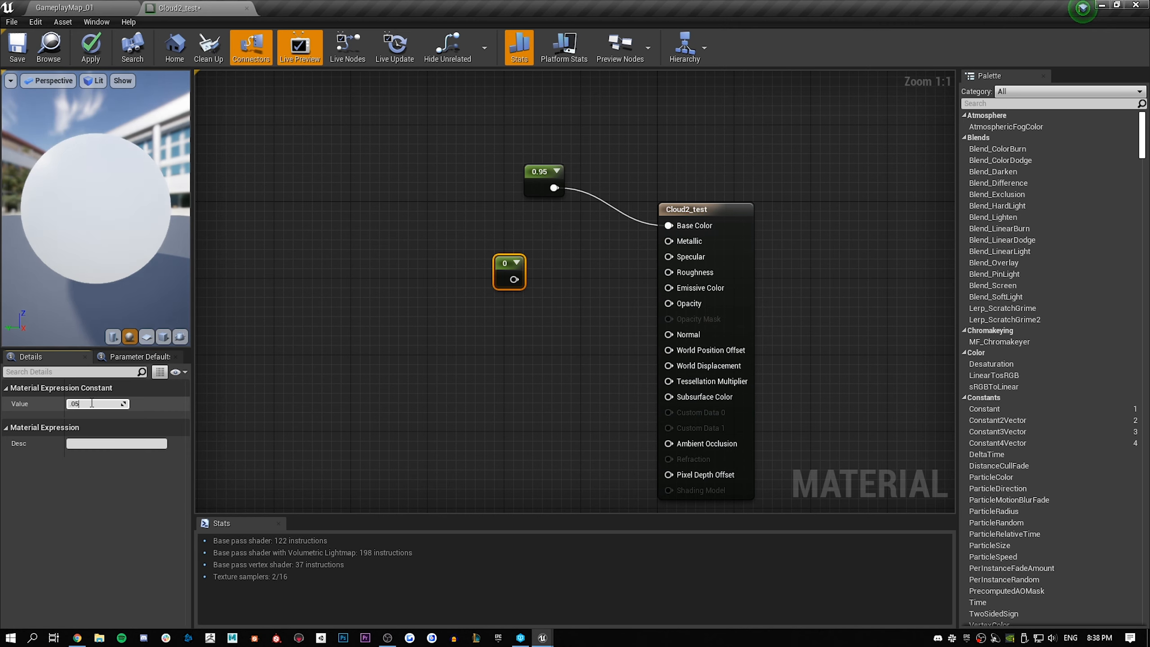
key(Return)
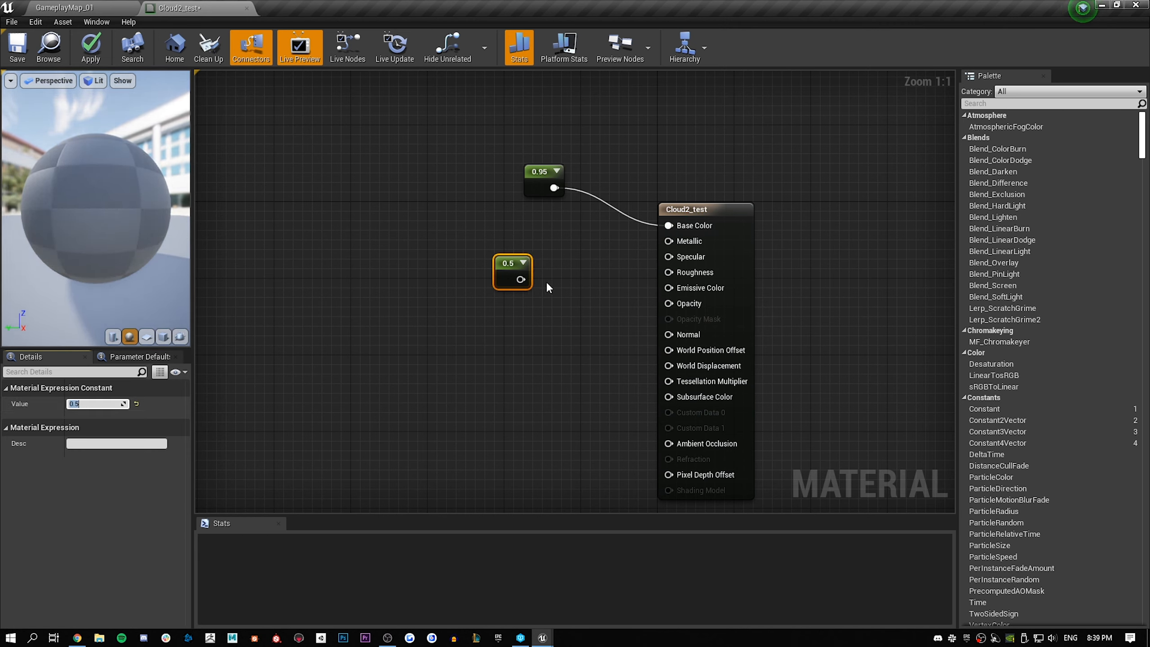
drag(521, 280, 675, 304)
drag(503, 263, 581, 305)
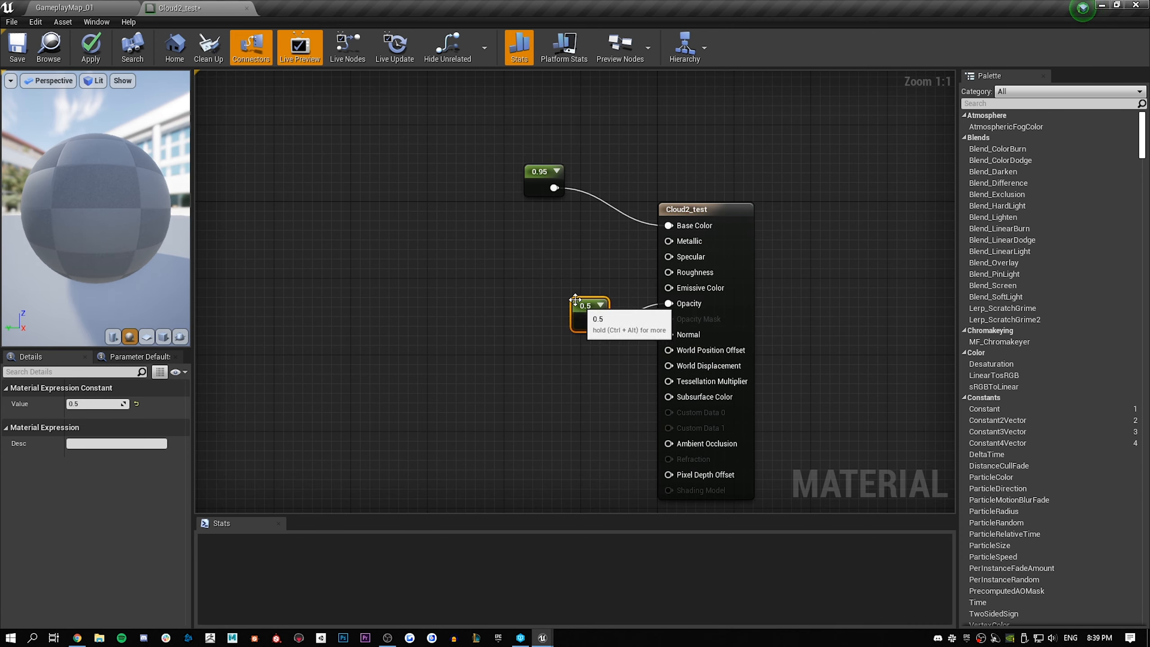
Add a third Constant with value 0.005 and connect it to both Subsurface Color and Emissive Color
click(486, 330)
key(1)
click(474, 311)
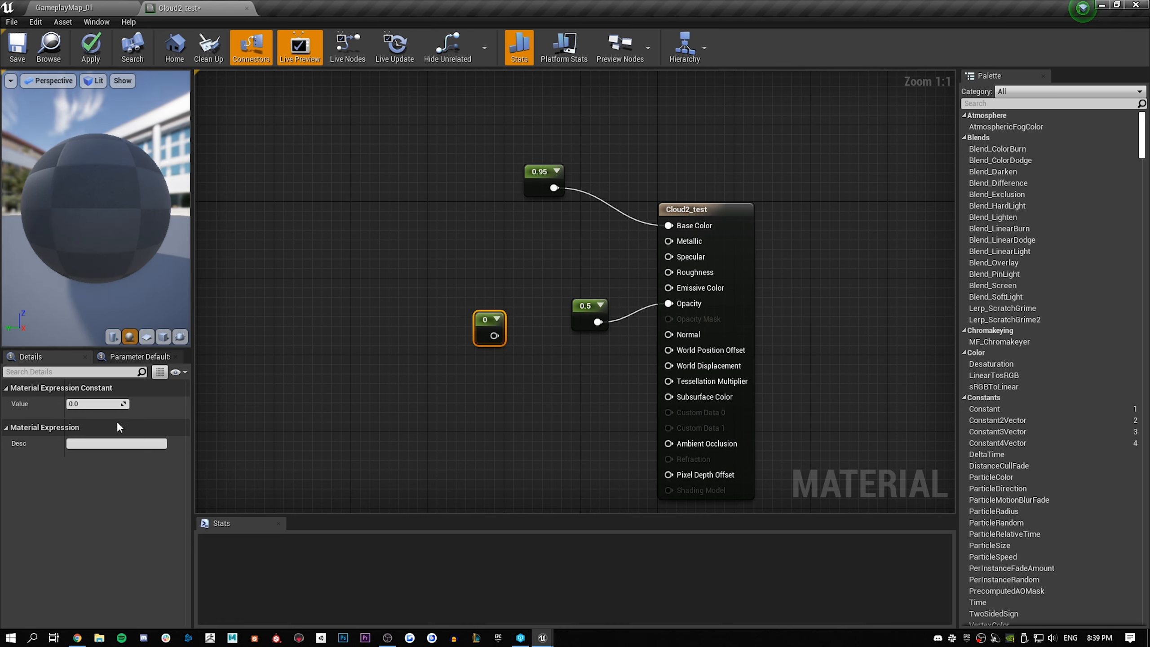
text(0.005)
key(Return)
drag(509, 336, 679, 397)
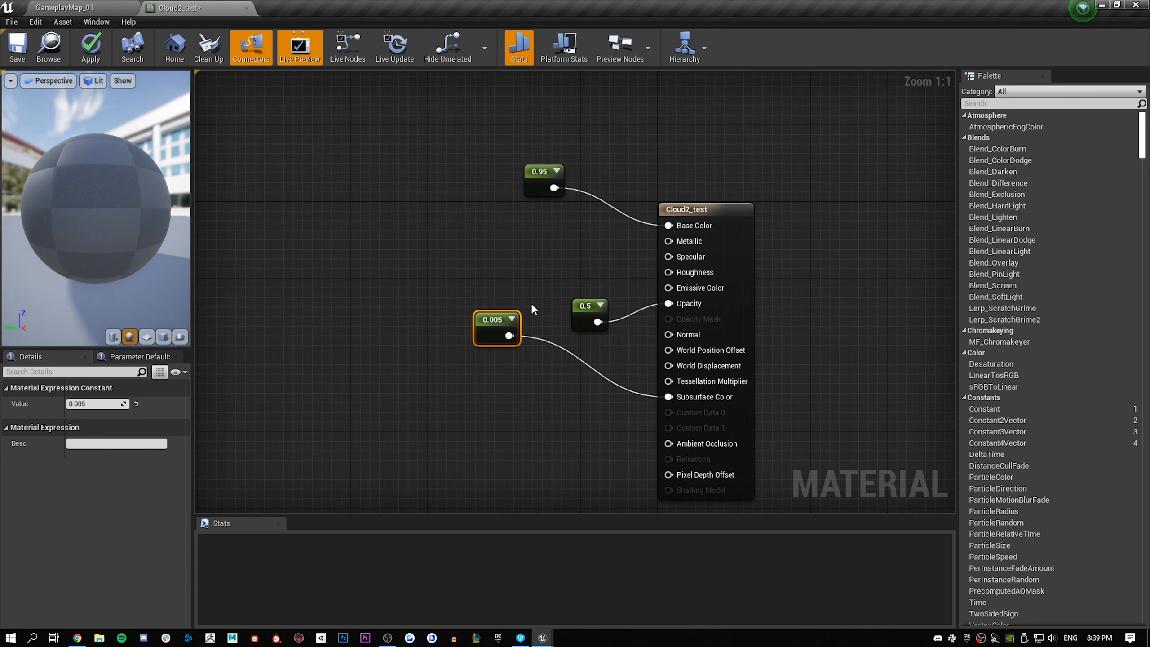
drag(510, 335, 674, 288)
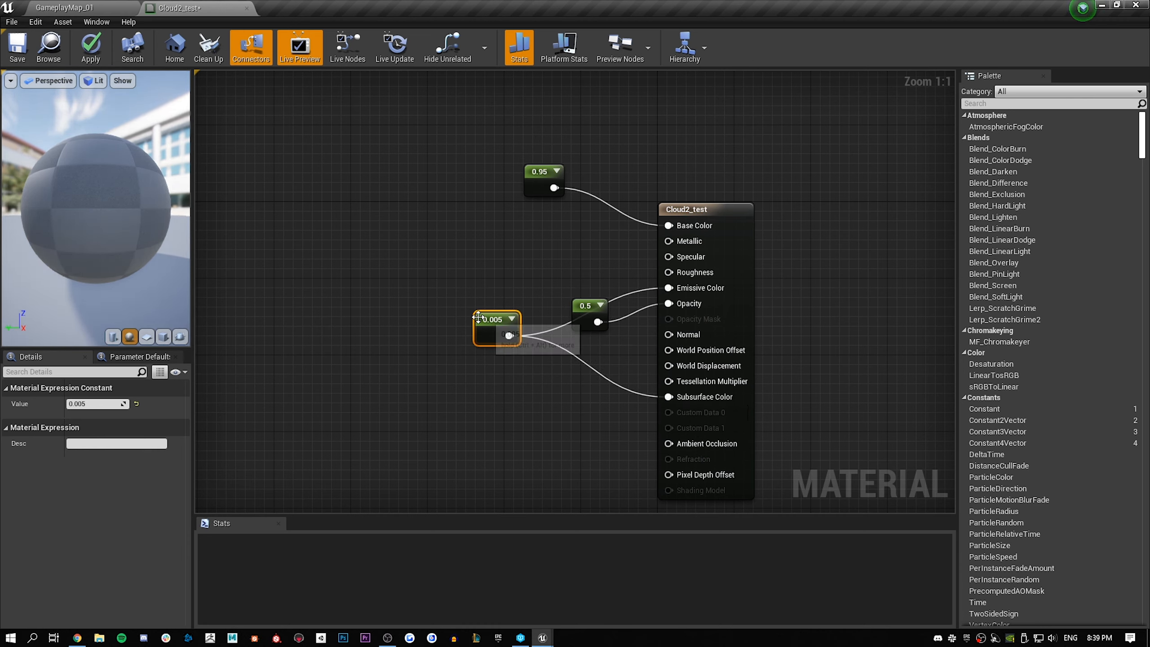
drag(478, 317, 489, 322)
Reposition the 0.5 constant above the 0.005 one and connect a new Constant of 10 to Tessellation Multiplier
click(86, 9)
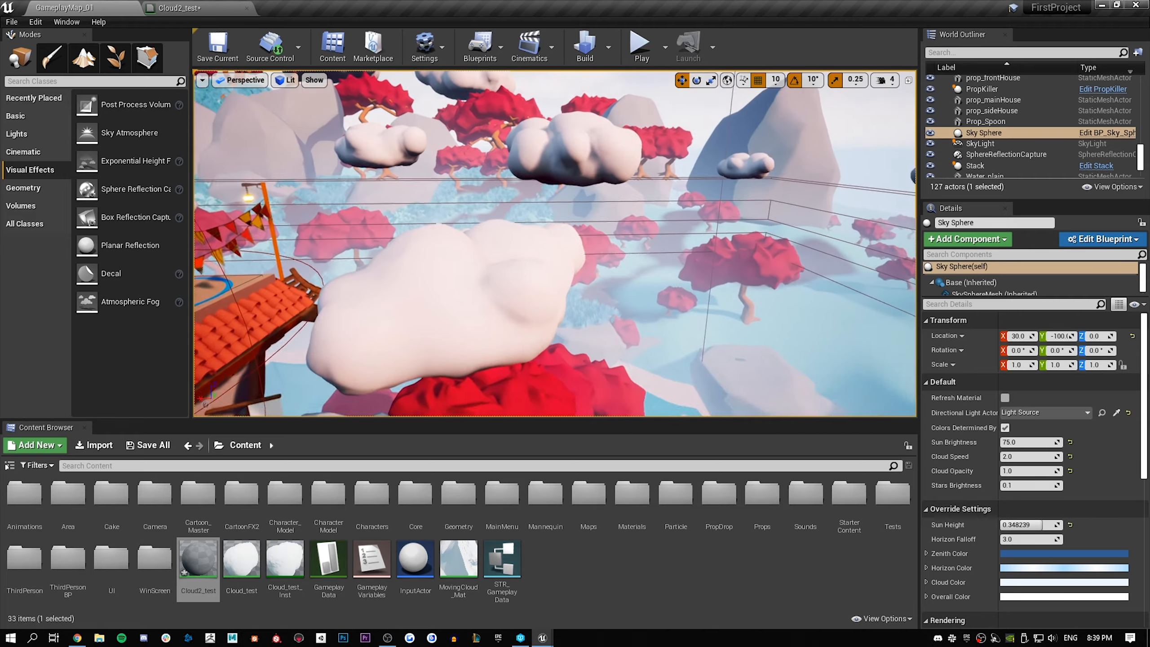
right_drag(555, 243, 475, 163)
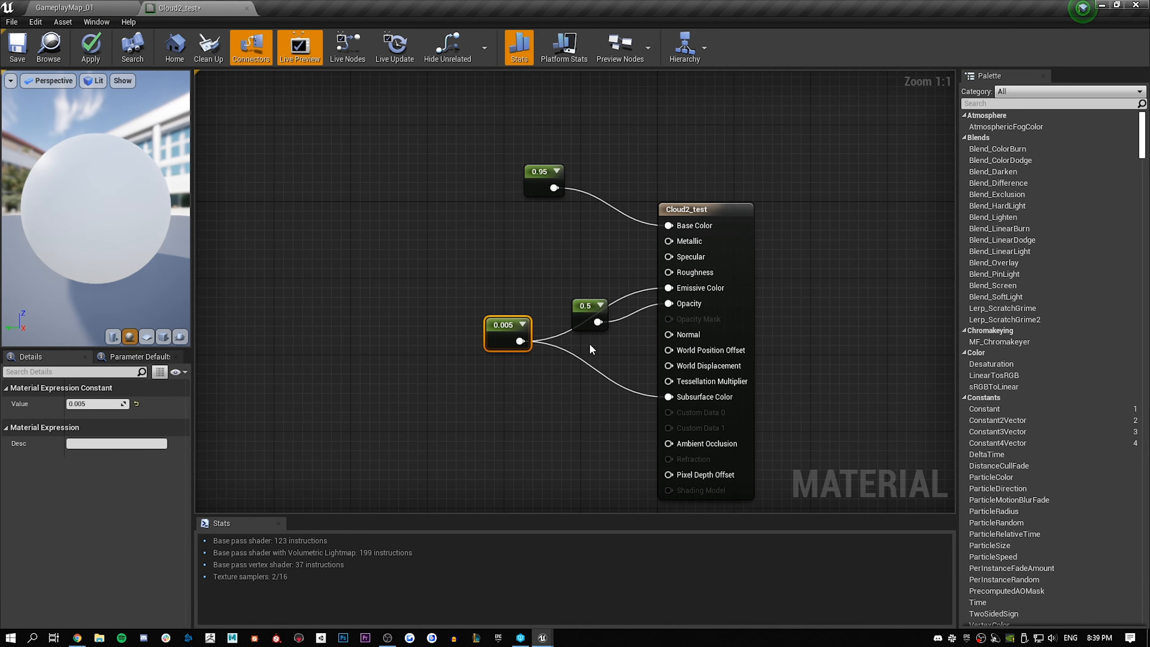
drag(570, 303, 532, 275)
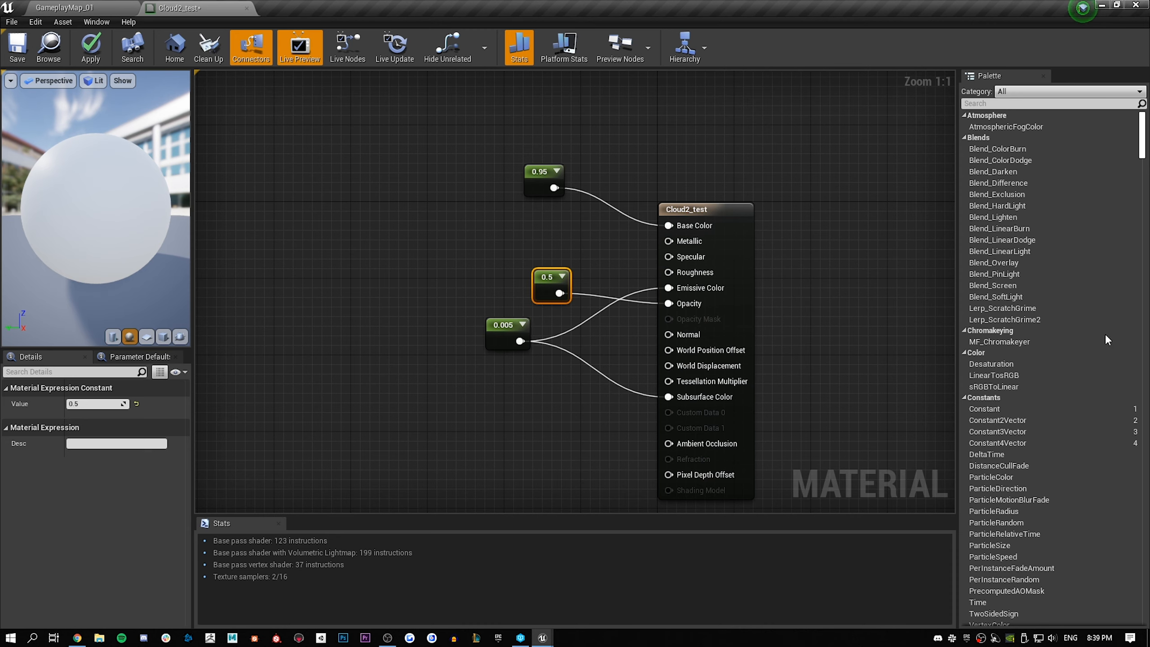
key(1)
click(504, 413)
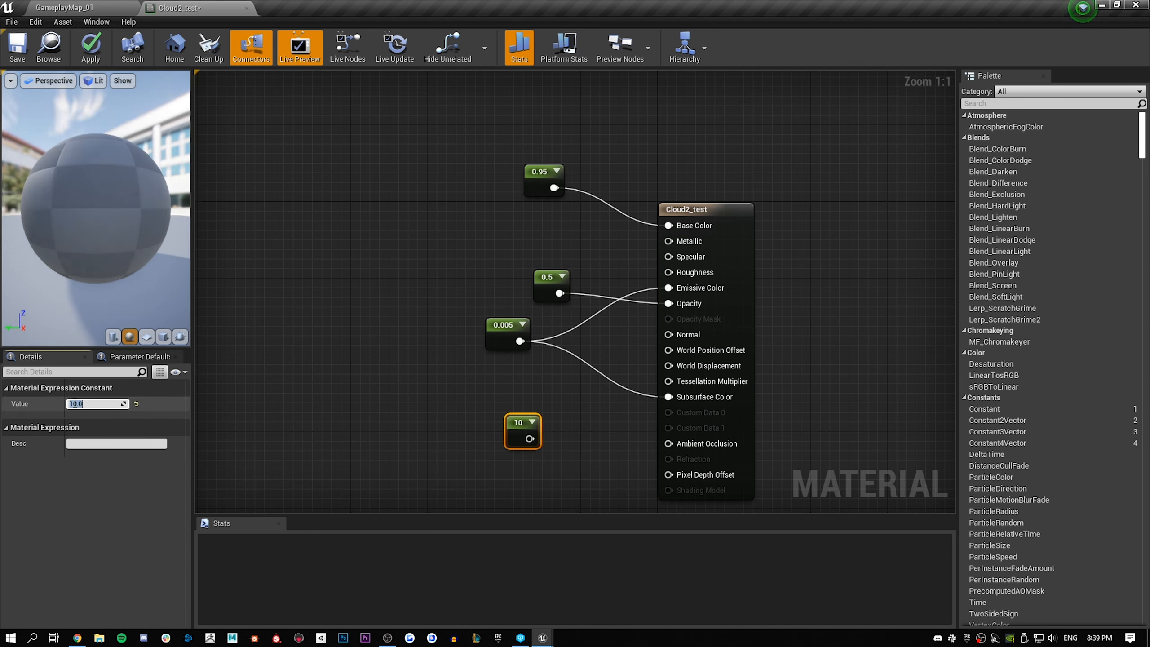
drag(529, 438, 691, 389)
right_drag(326, 312, 443, 212)
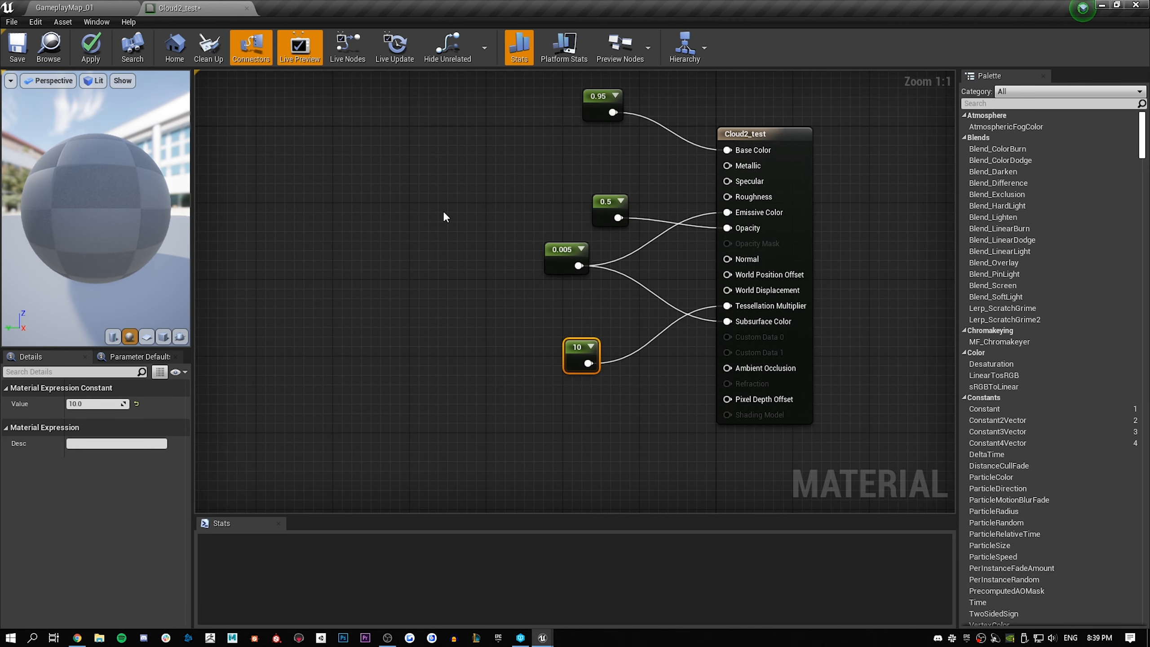
right_drag(473, 144, 452, 212)
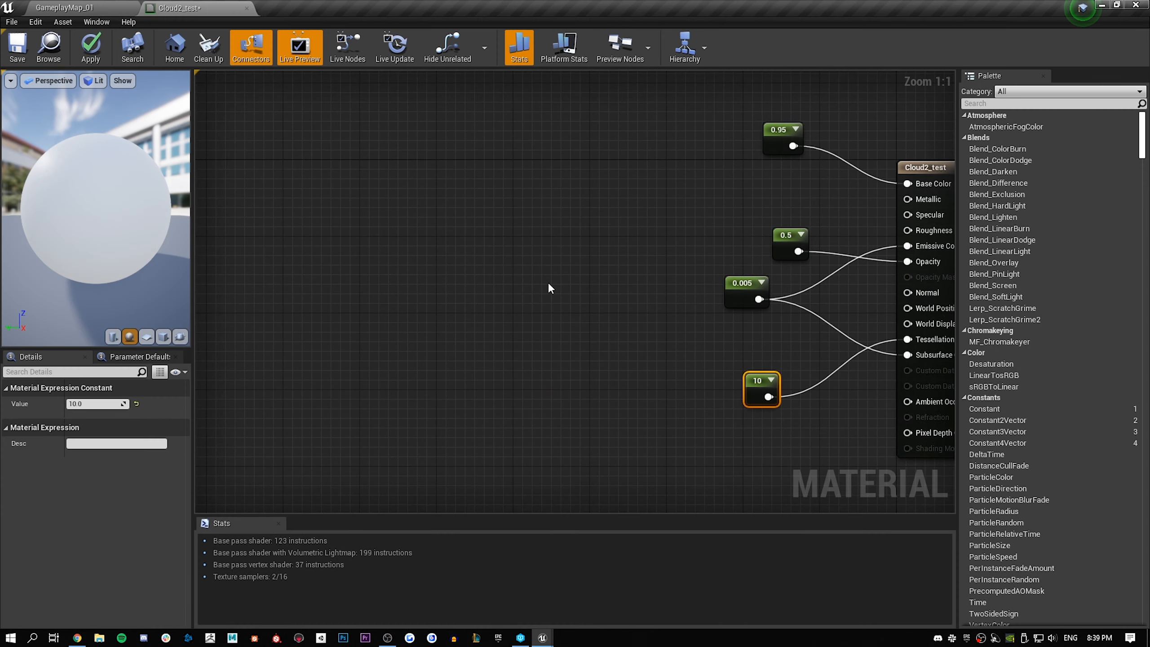
Add a Time node in the empty graph area well away from the material node's constants
scroll(437, 285, down, 3)
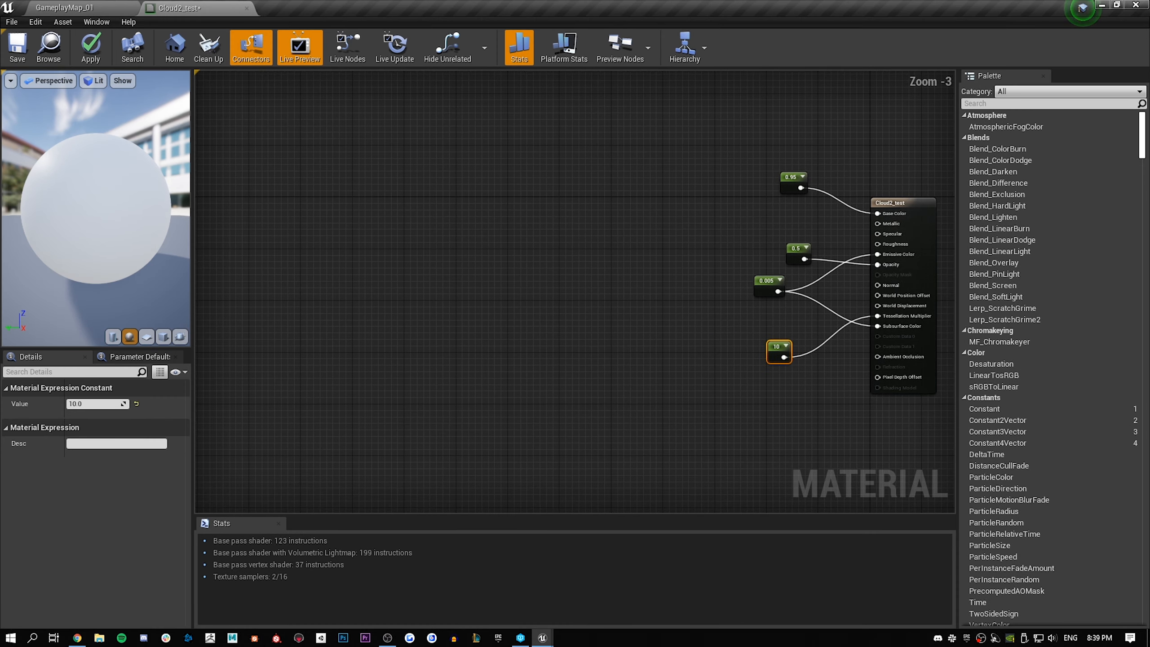
scroll(382, 271, down, 1)
scroll(381, 272, up, 2)
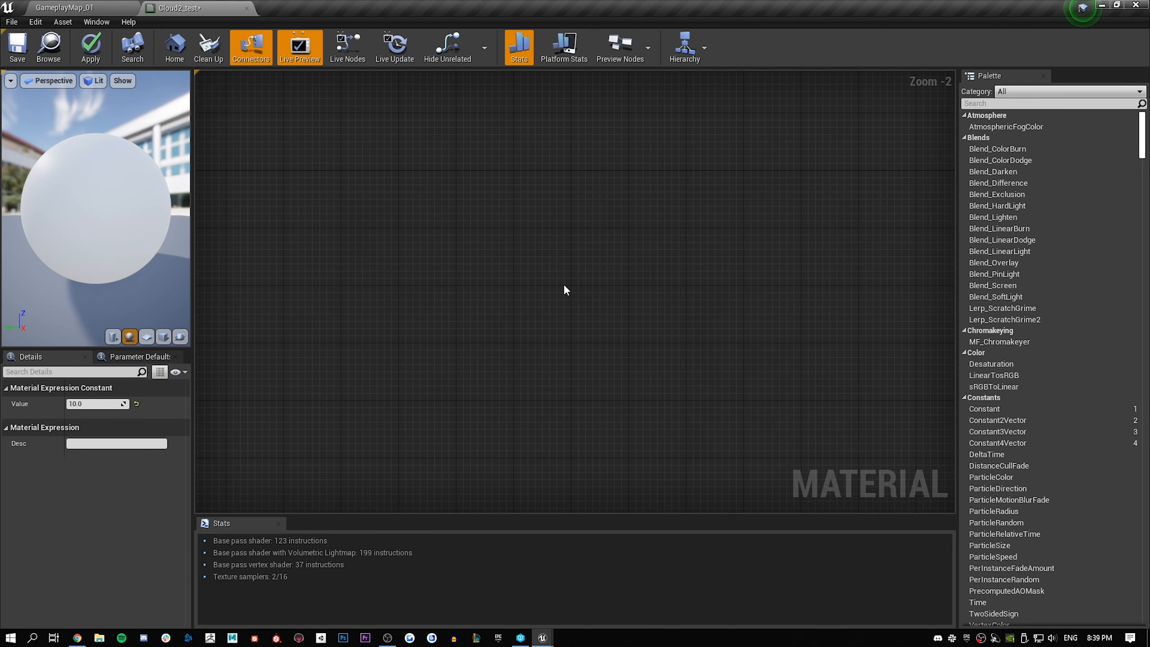
right_drag(587, 267, 432, 275)
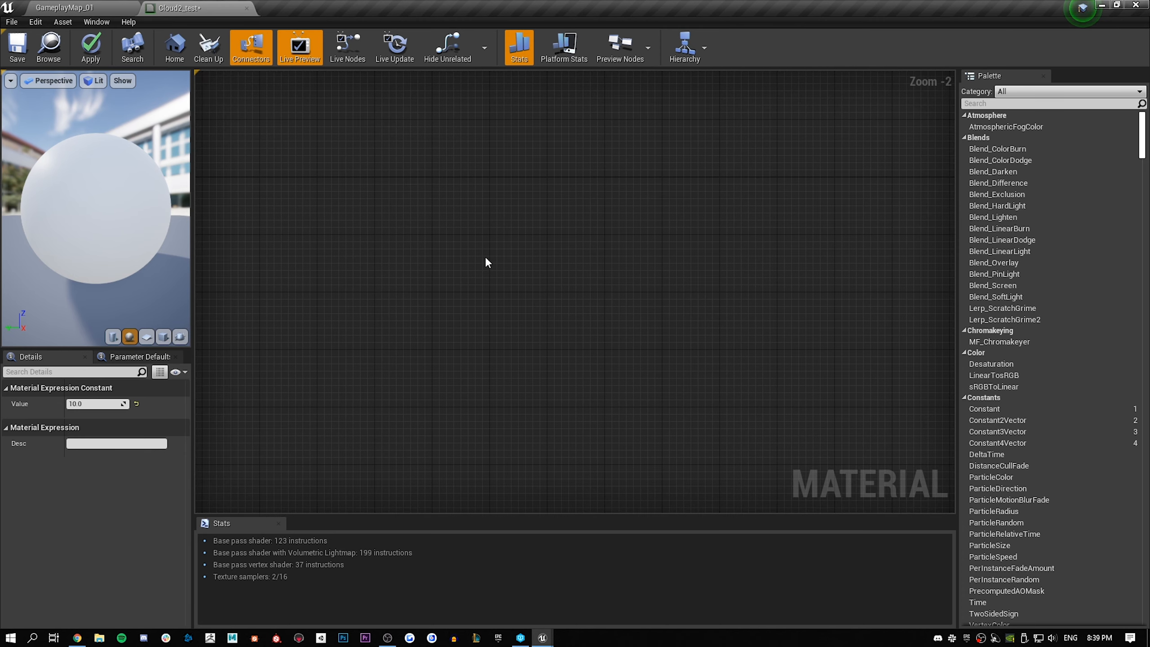
click(494, 267)
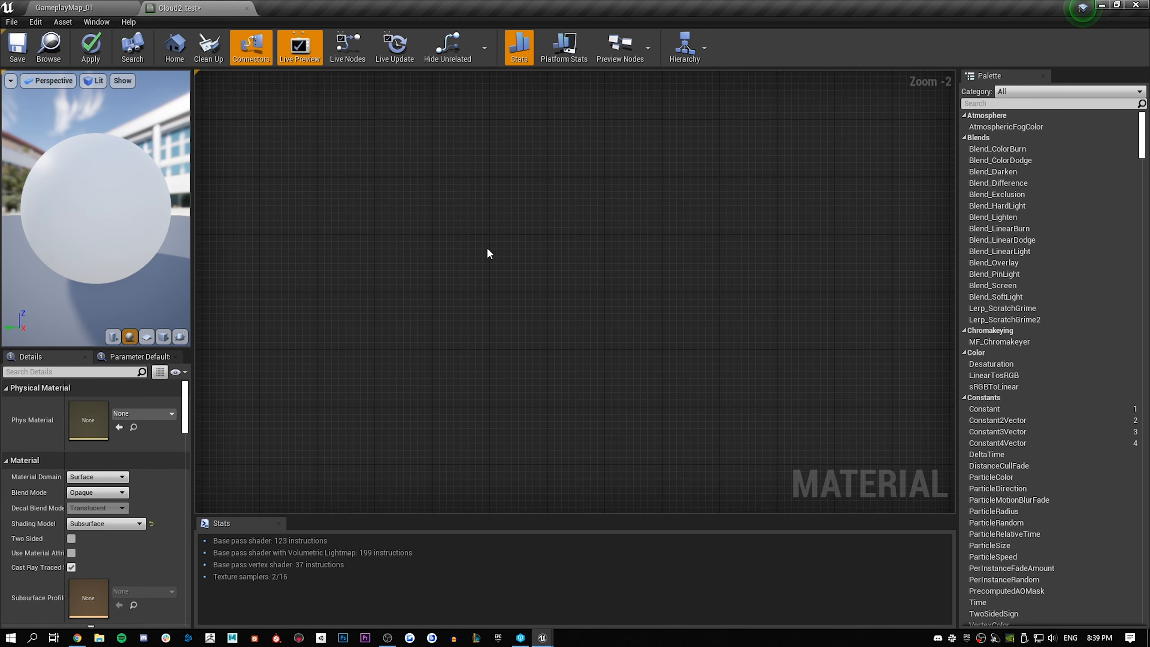
right_click(488, 249)
text(time)
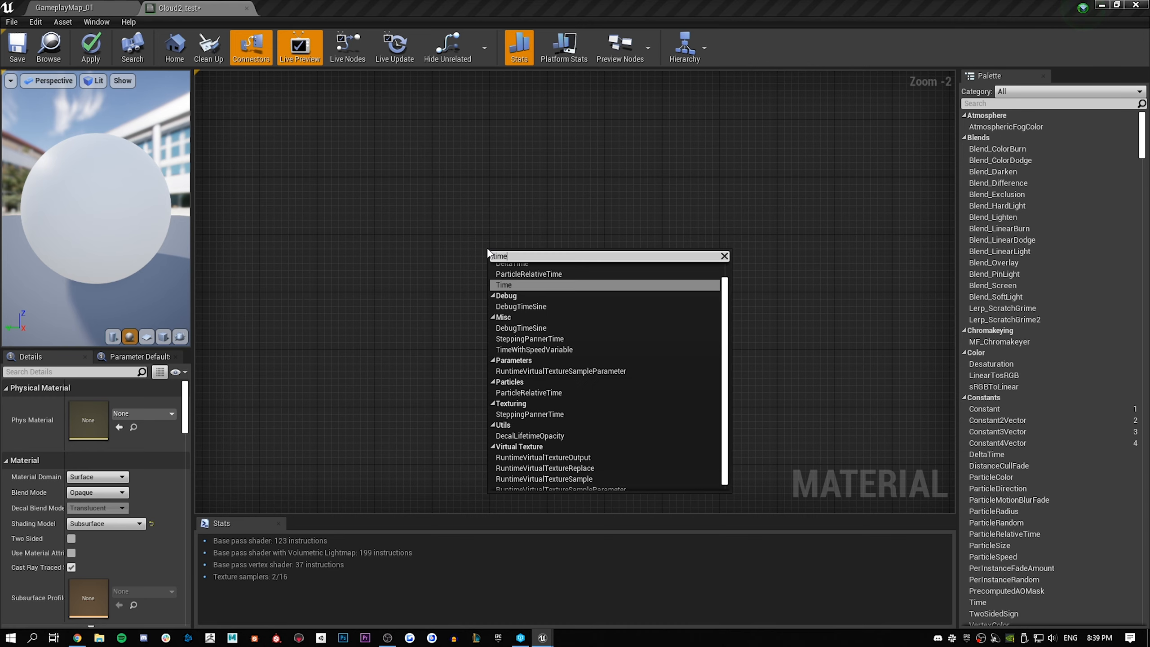
key(Return)
drag(509, 262, 485, 247)
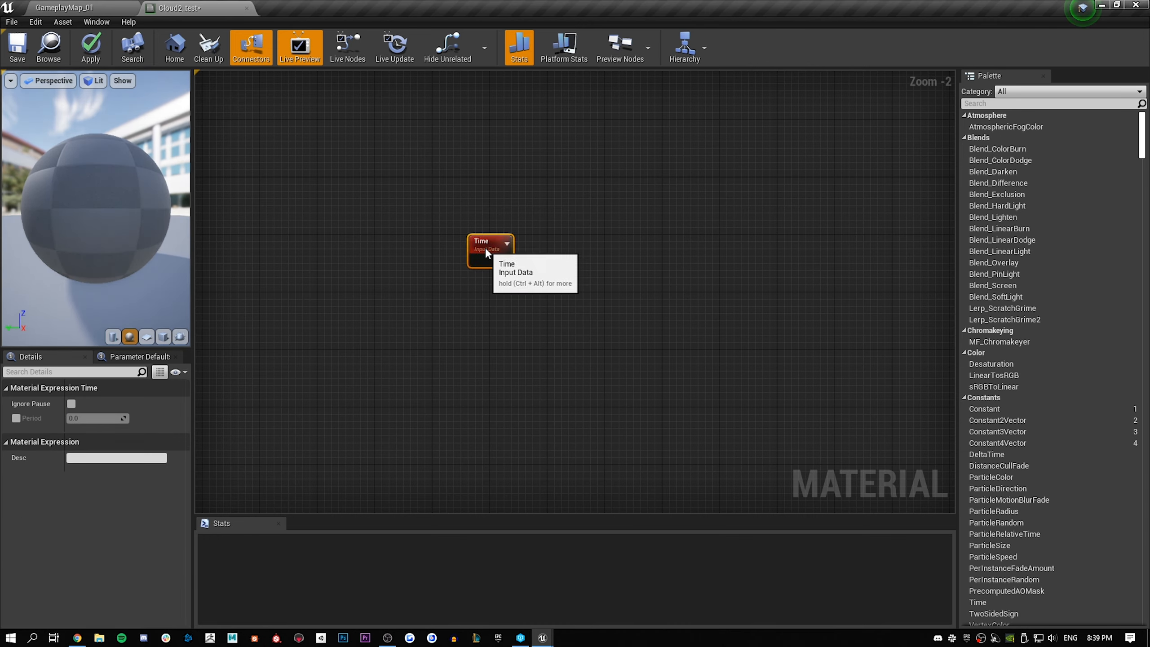
Add a Constant below the Time node and convert it to a parameter named Speed
click(484, 323)
click(476, 303)
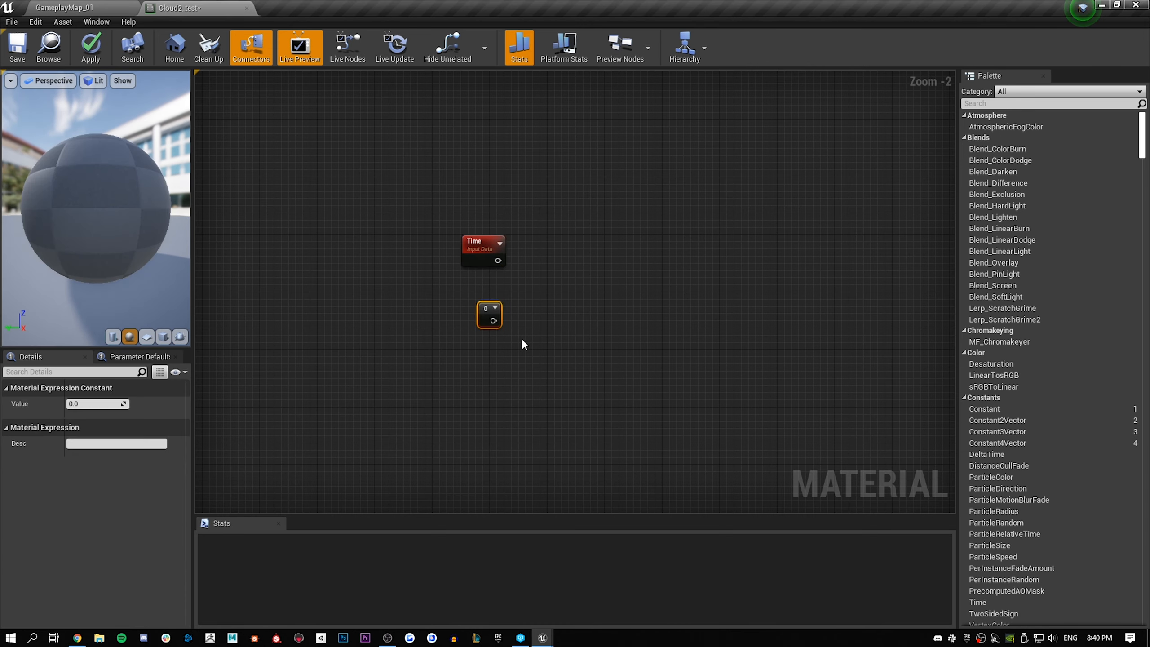
right_click(487, 308)
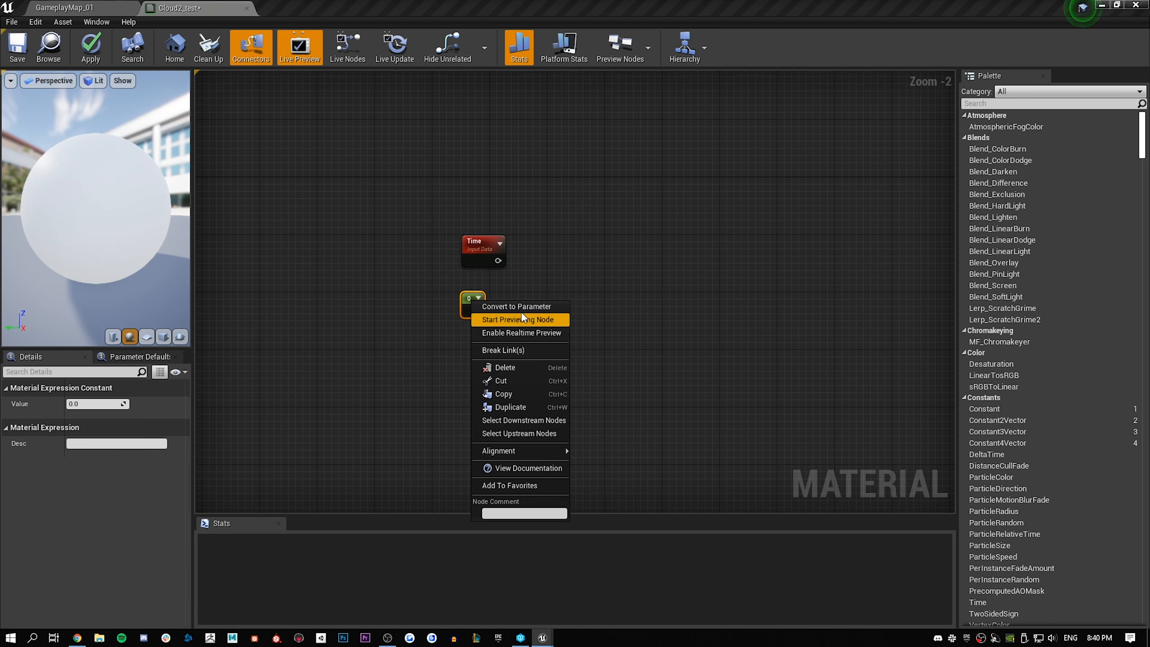
click(521, 308)
text(Speed)
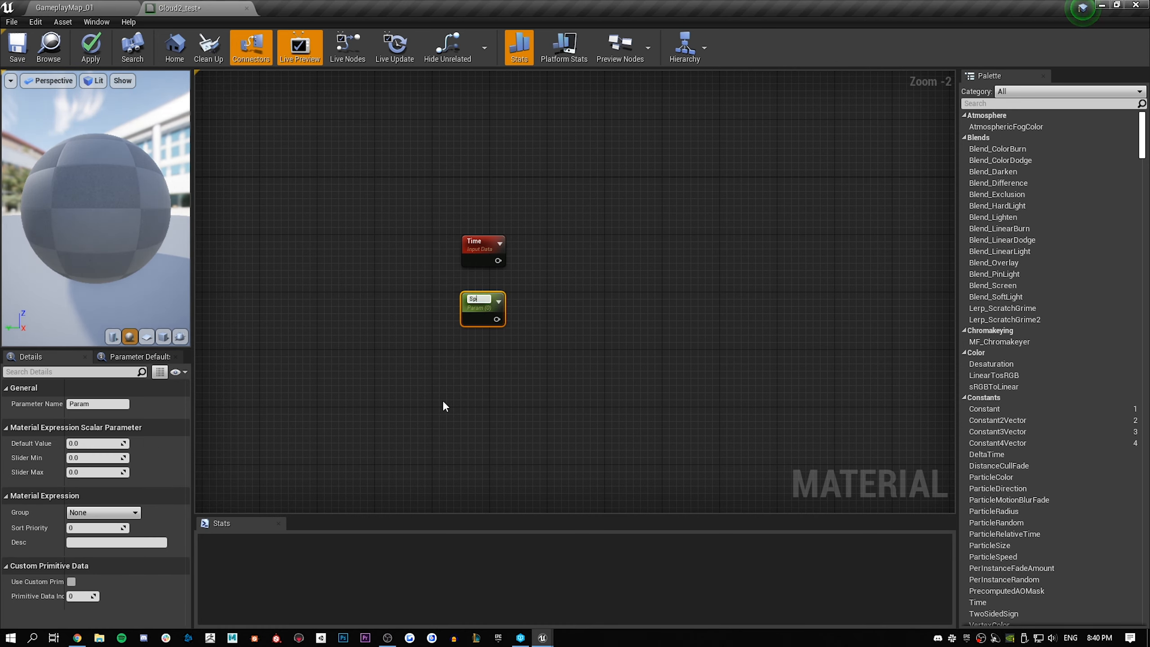
key(Return)
Add a Multiply node beside Time and Speed, with Time connected to A and Speed to B
click(580, 270)
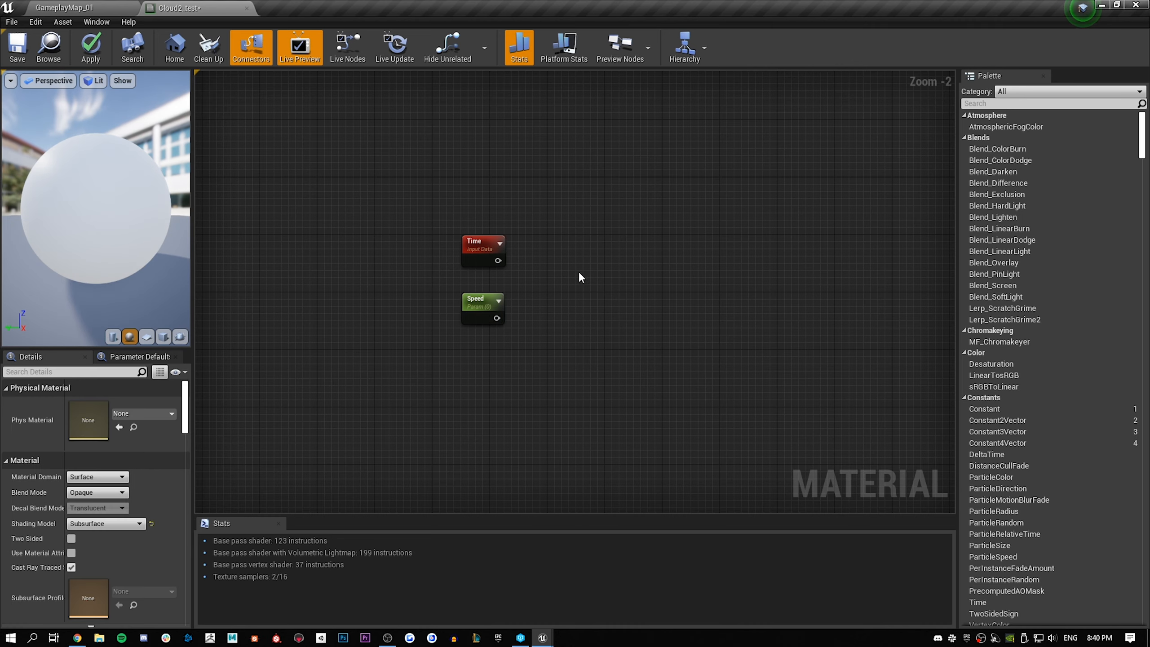
key(m)
click(580, 270)
drag(498, 261, 537, 295)
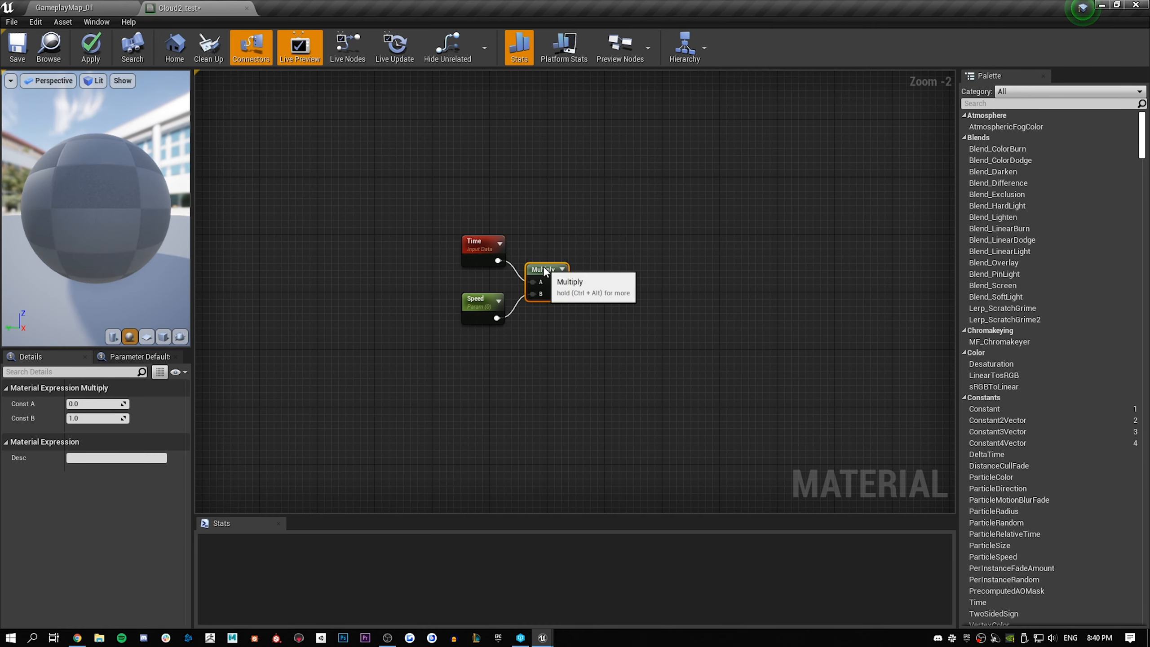
Add a Constant4Vector node and place it directly below the Speed parameter
click(530, 410)
right_click(504, 370)
text(constan)
key(Down)
key(Down)
key(Down)
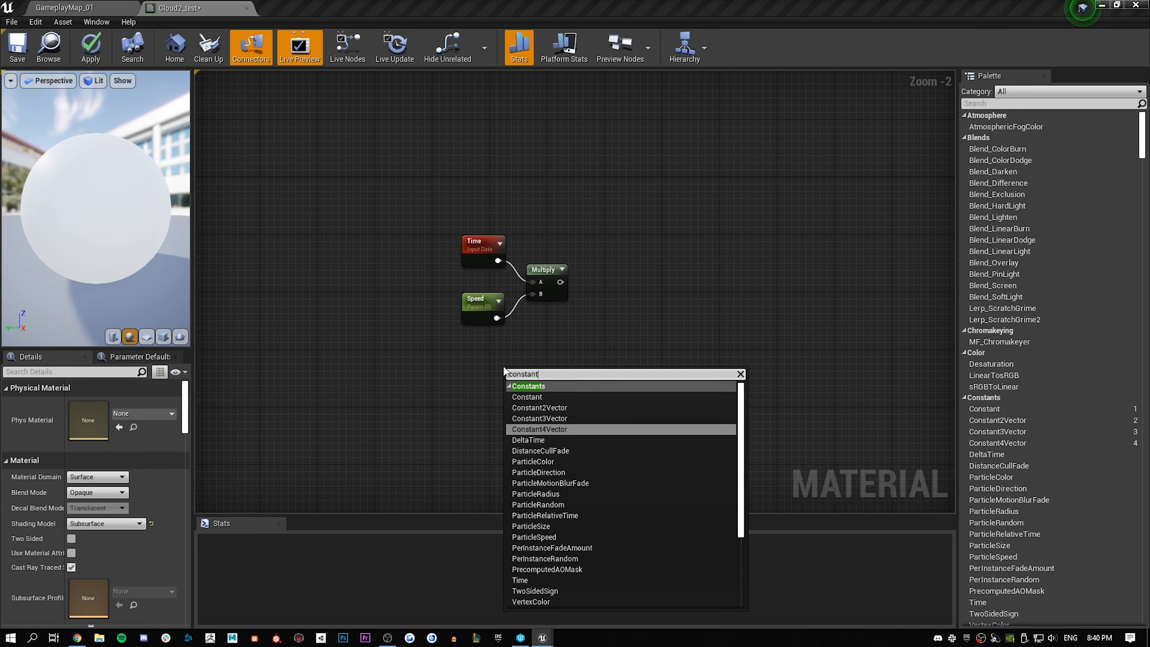
key(Return)
drag(511, 367, 469, 351)
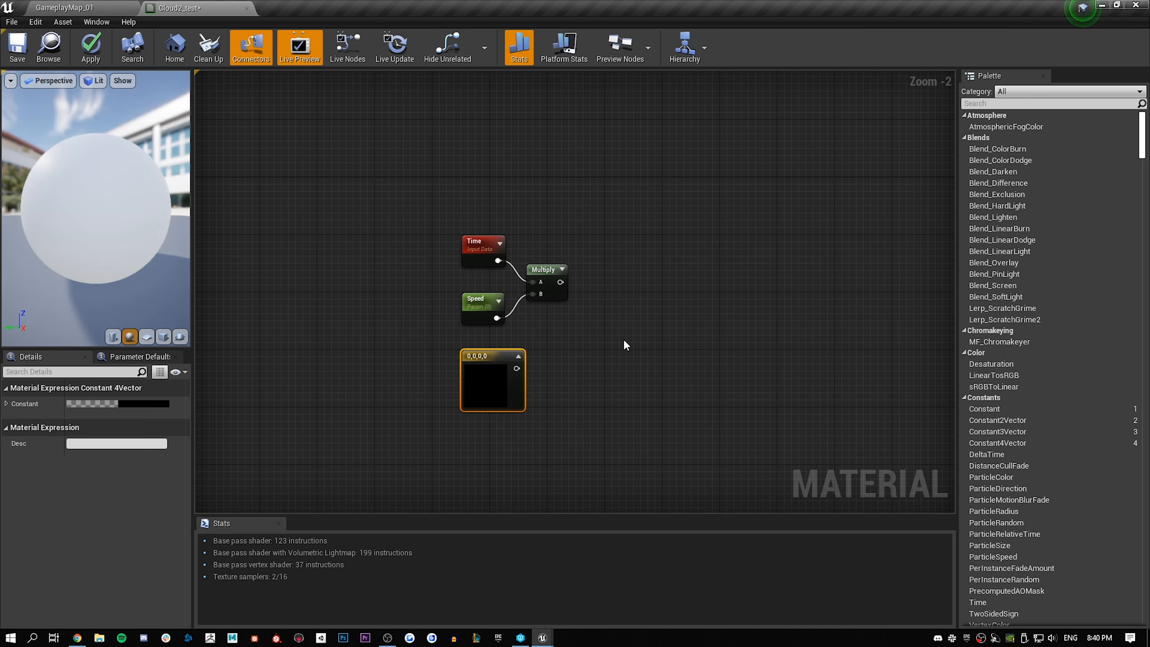
Convert the Constant4Vector to a parameter named Direction and multiply the Time-Speed product by it in a new Multiply node
click(617, 334)
click(482, 358)
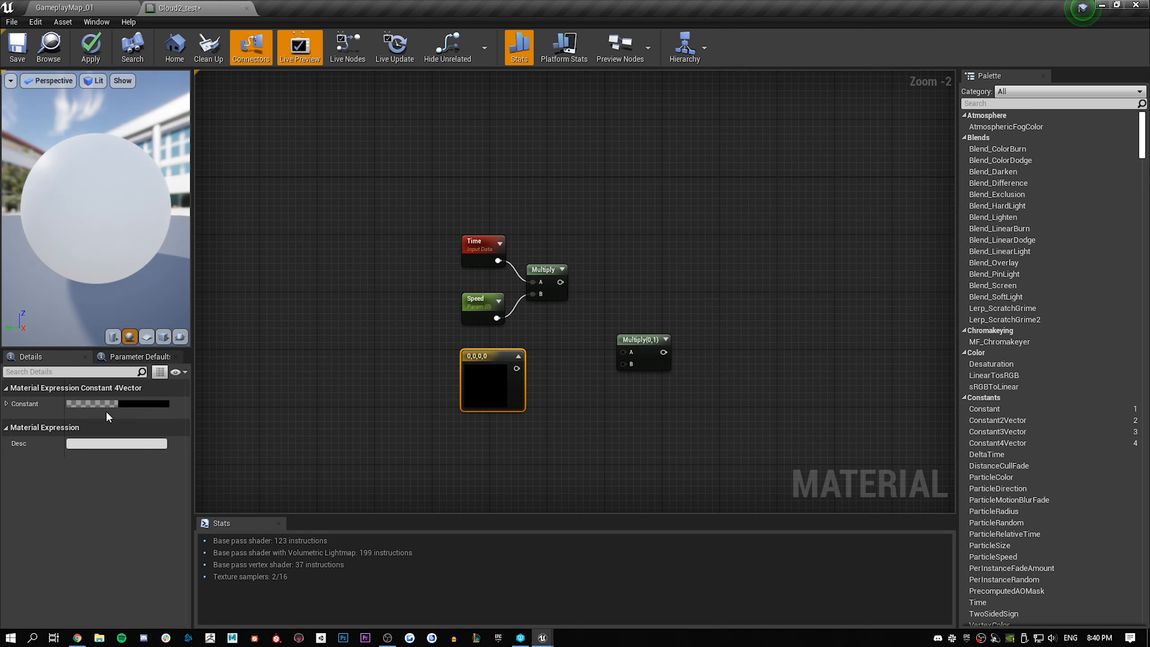
right_click(485, 356)
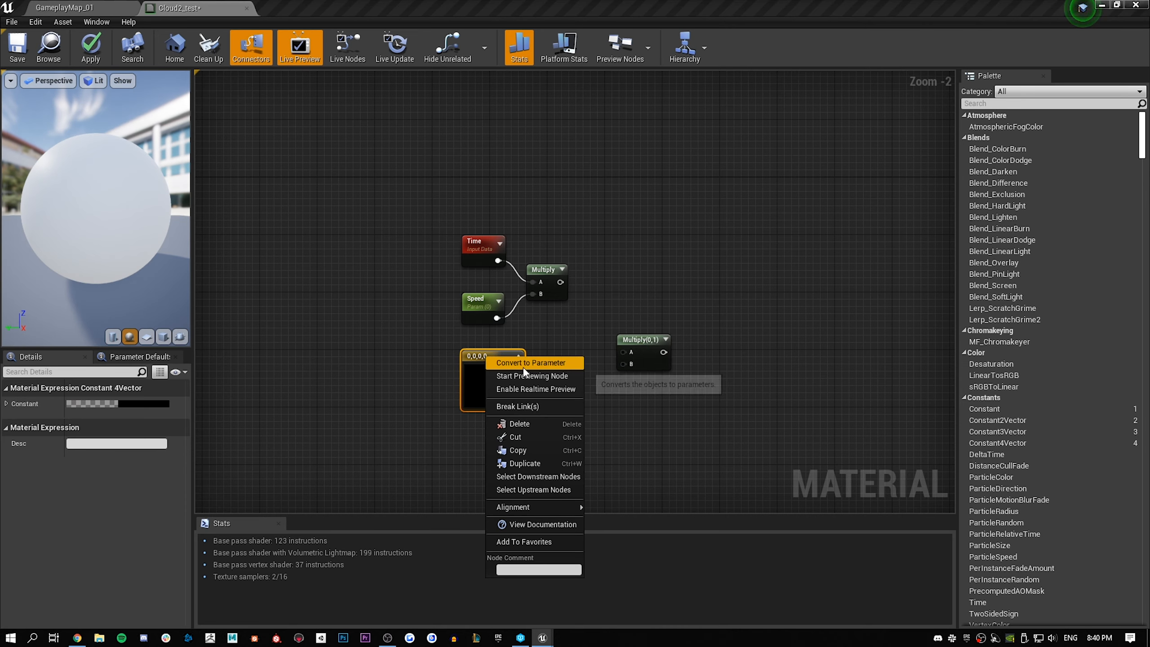
click(532, 364)
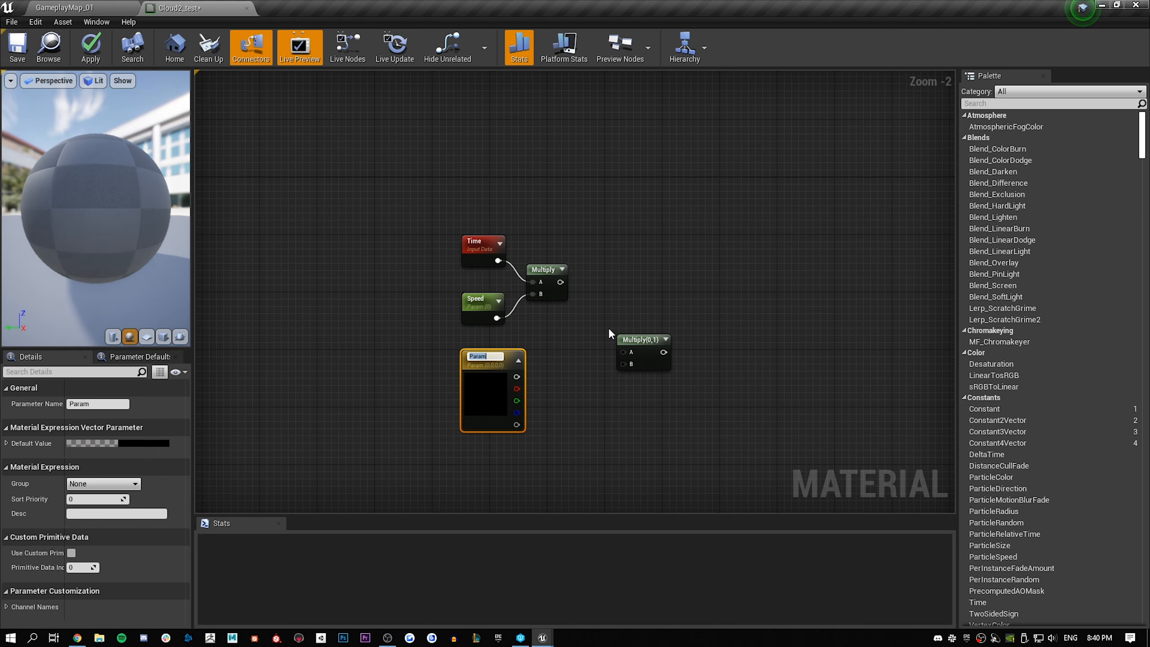
text(Direction)
key(Return)
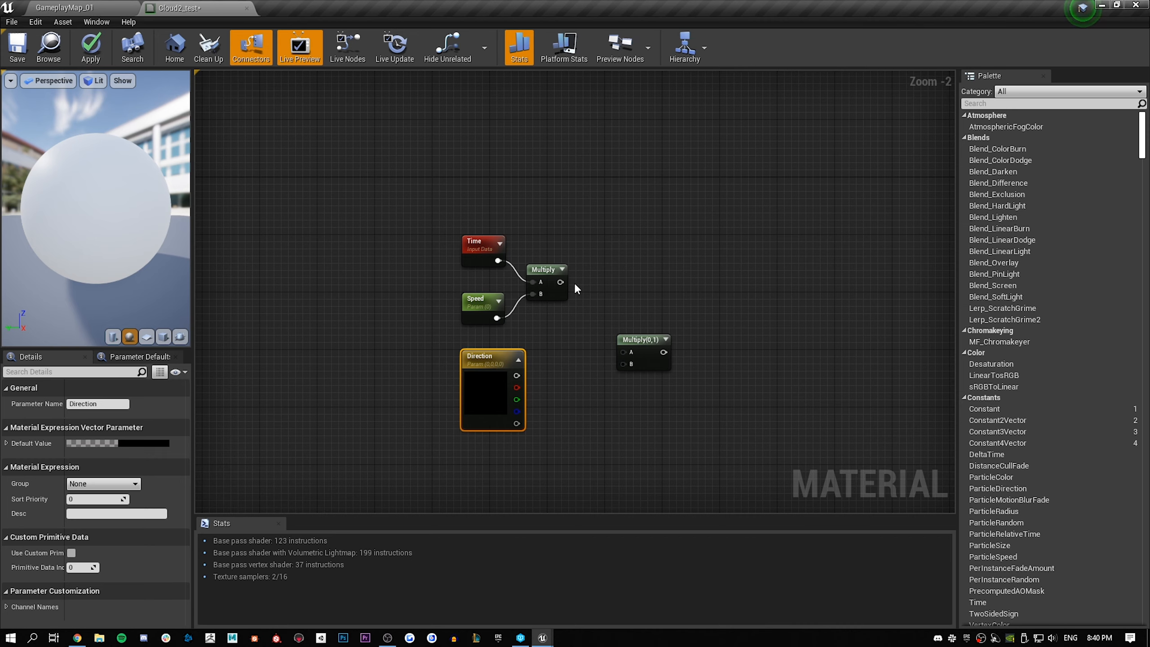
drag(561, 281, 626, 353)
drag(517, 375, 629, 365)
Enclose the Time, Speed, Direction and Multiply nodes in a comment box titled Static Movement
drag(379, 219, 729, 457)
key(c)
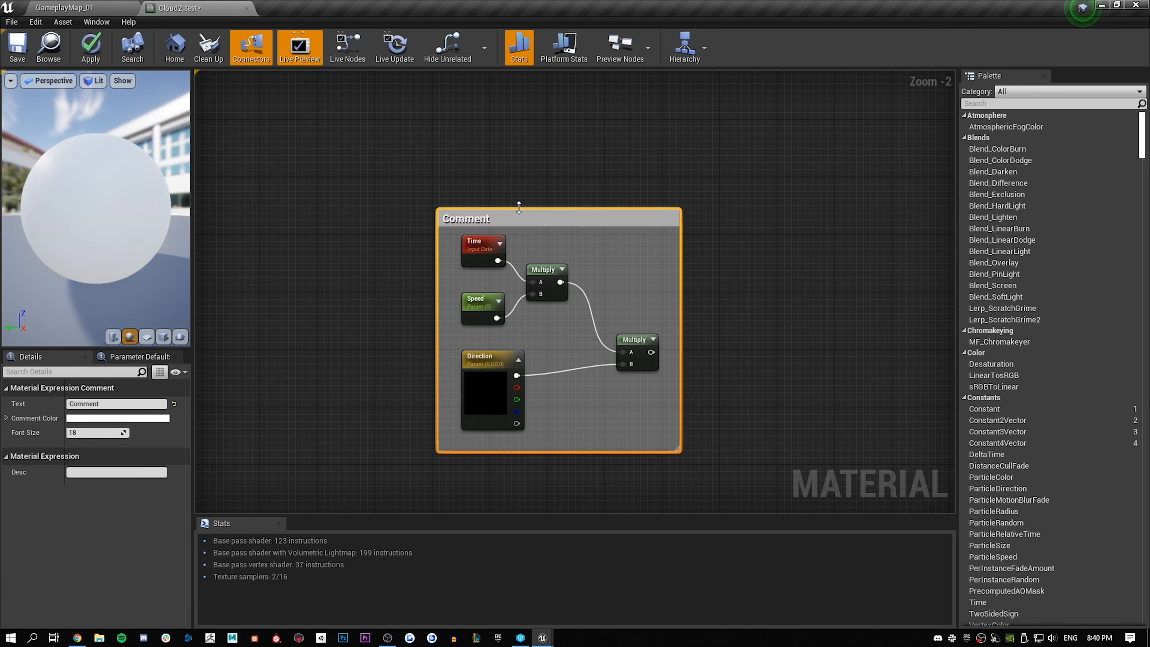
drag(518, 207, 518, 200)
double_click(516, 212)
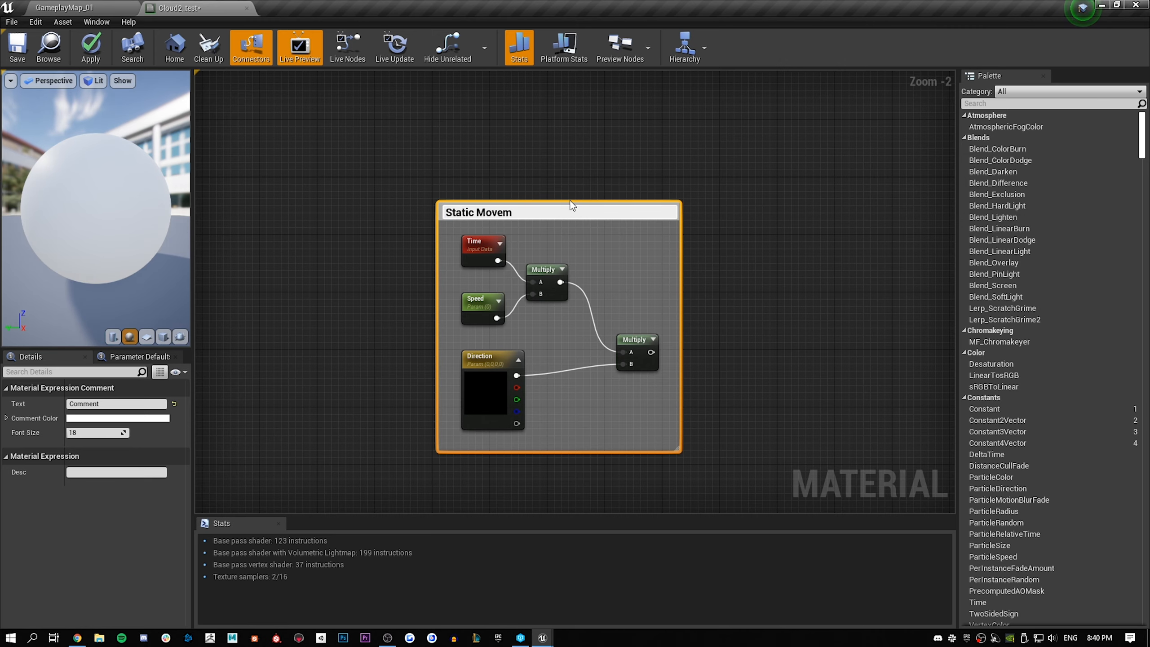
text(Static Movement)
key(Return)
Move the Static Movement group farther away from the material node to free up graph space
right_drag(774, 289, 702, 281)
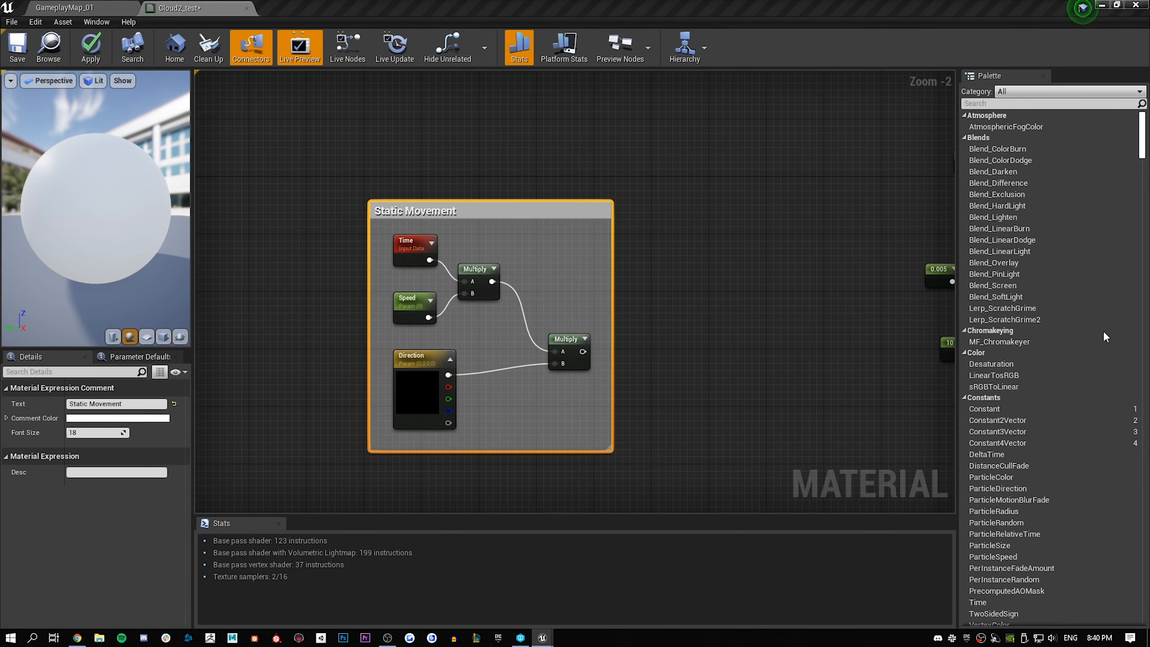
scroll(607, 261, down, 3)
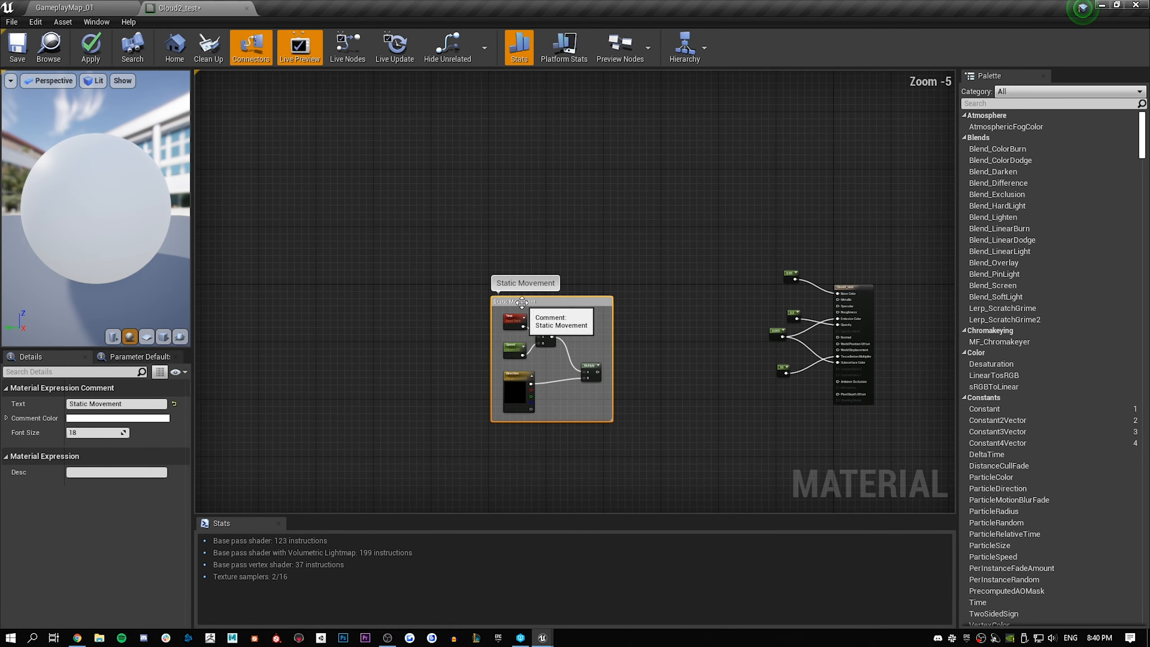
drag(522, 302, 421, 303)
Add an Absolute World Position node above the Static Movement group
scroll(482, 265, up, 2)
right_drag(482, 264, 423, 287)
scroll(463, 159, down, 1)
right_click(423, 286)
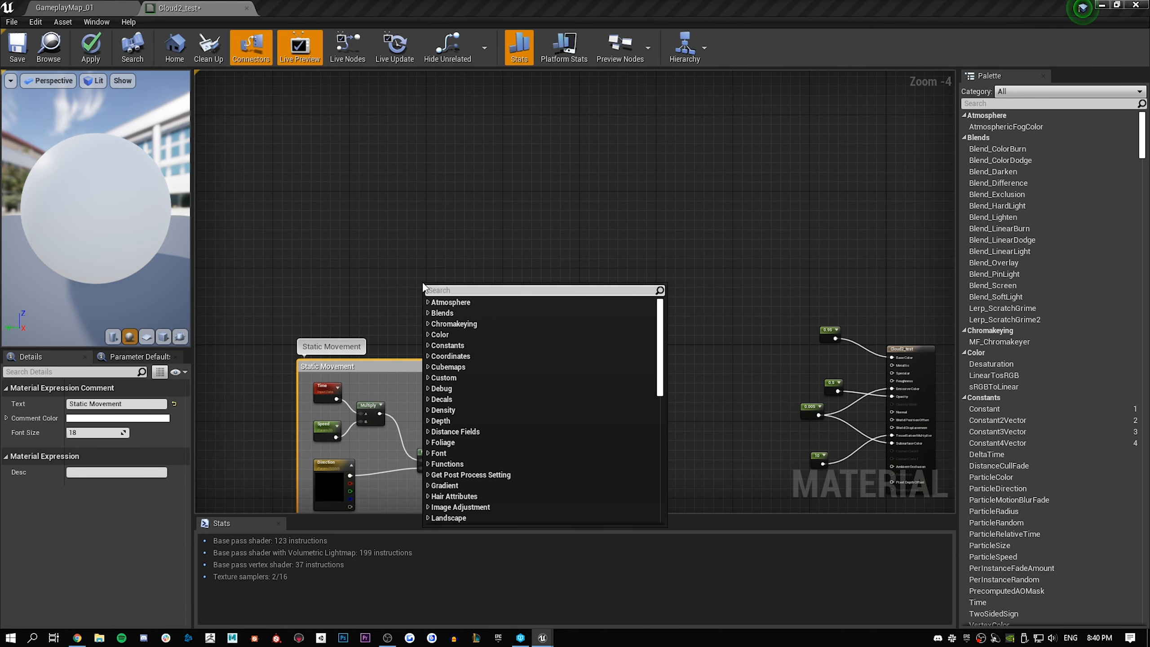
text(absol)
key(BackSpace)
key(BackSpace)
key(BackSpace)
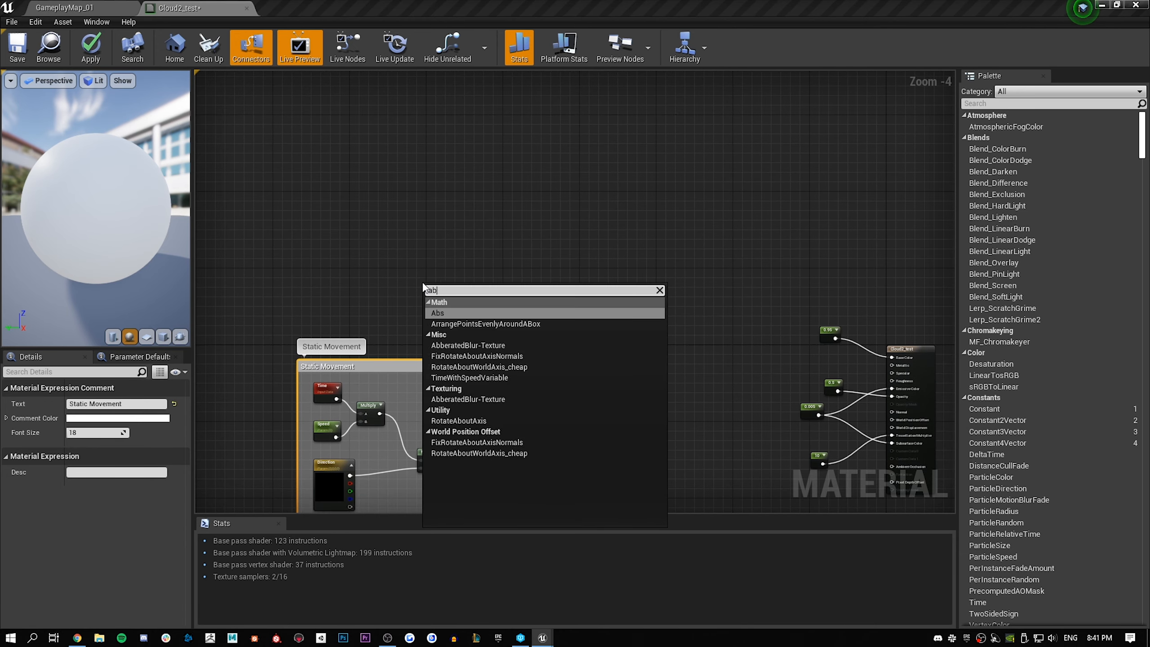
text(so)
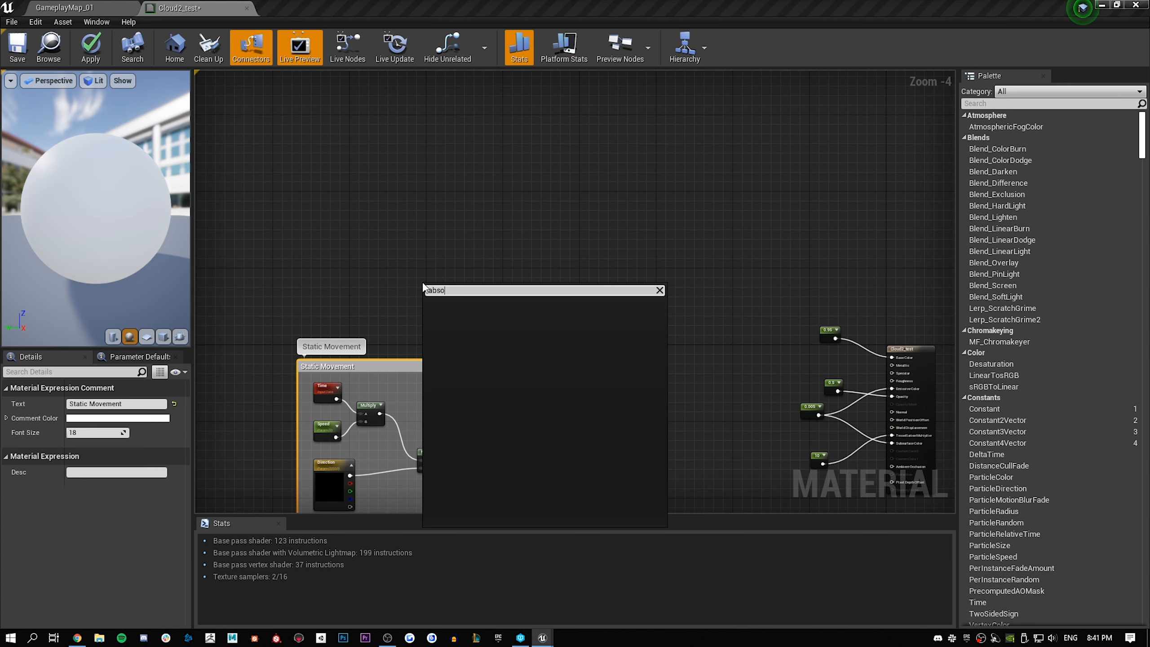
key(BackSpace)
key(BackSpace)
key(BackSpace)
key(BackSpace)
text(wor)
key(Return)
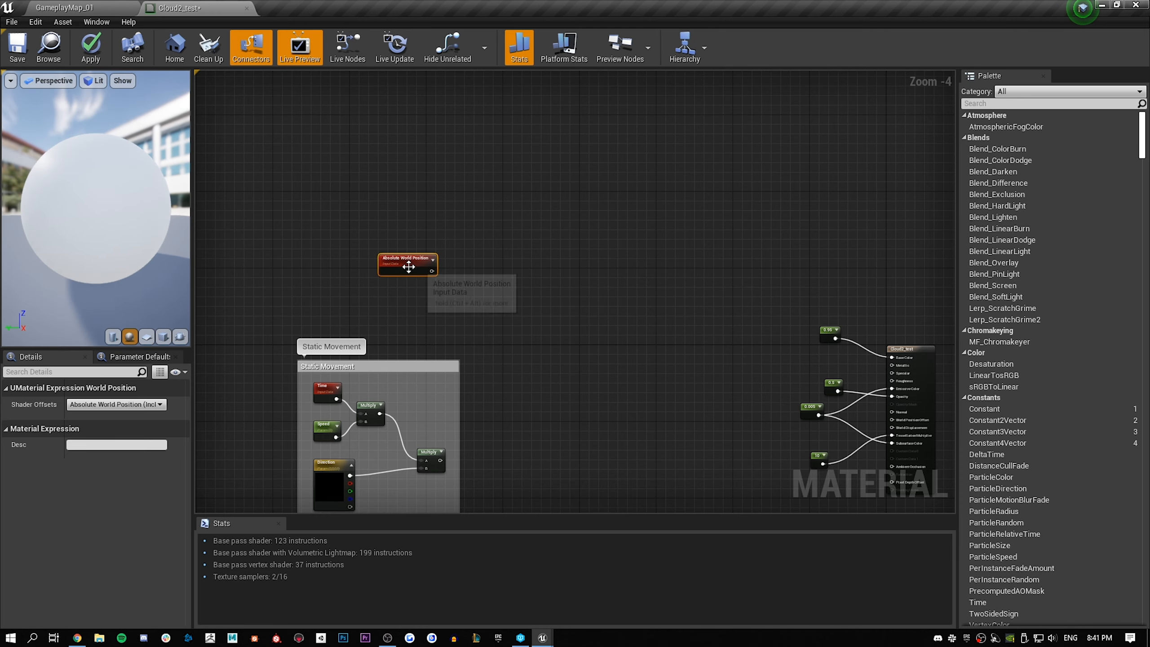
Add a Constant below Absolute World Position and convert it to a parameter named ObjectScale
scroll(442, 286, up, 2)
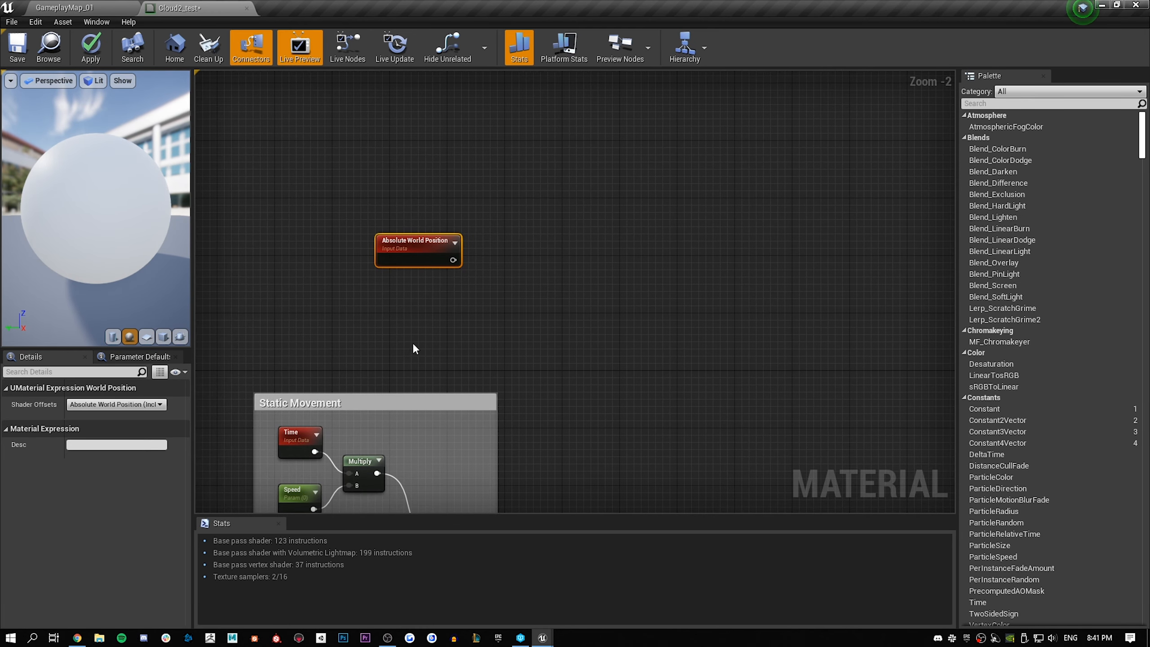
click(423, 323)
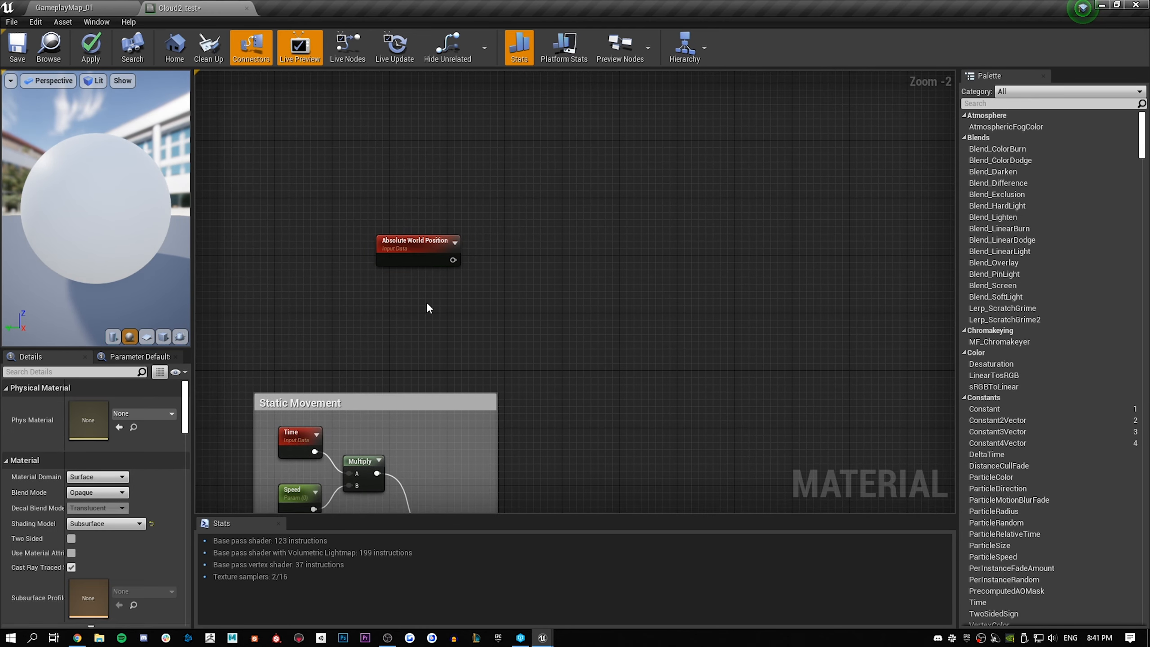
click(427, 304)
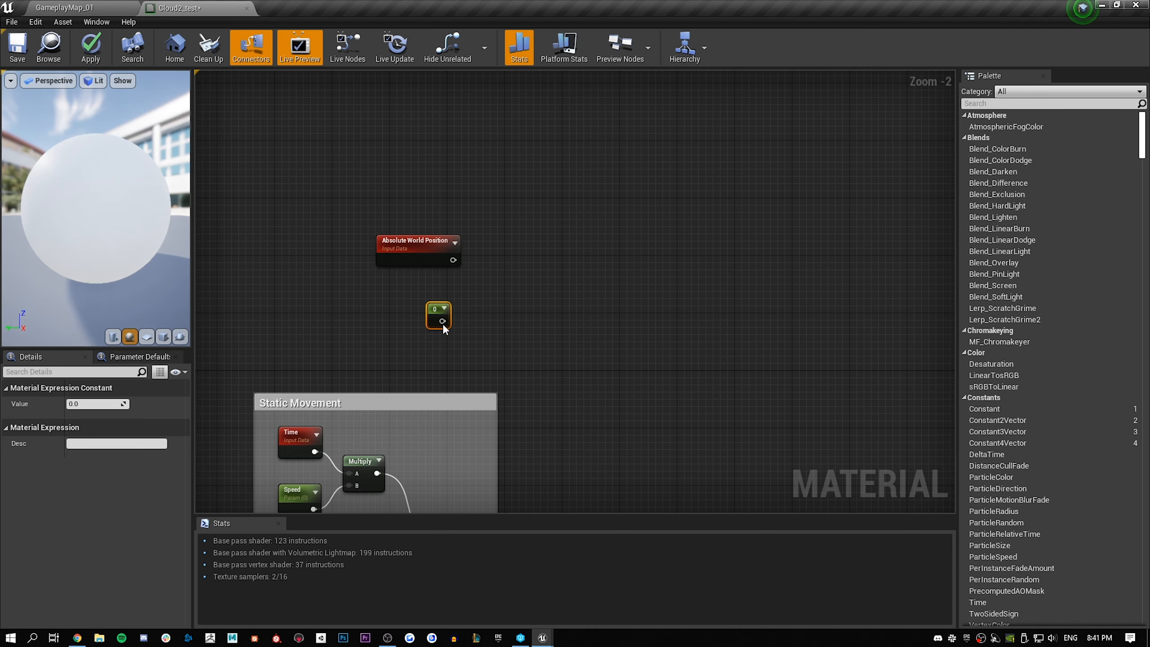
right_click(441, 316)
click(457, 317)
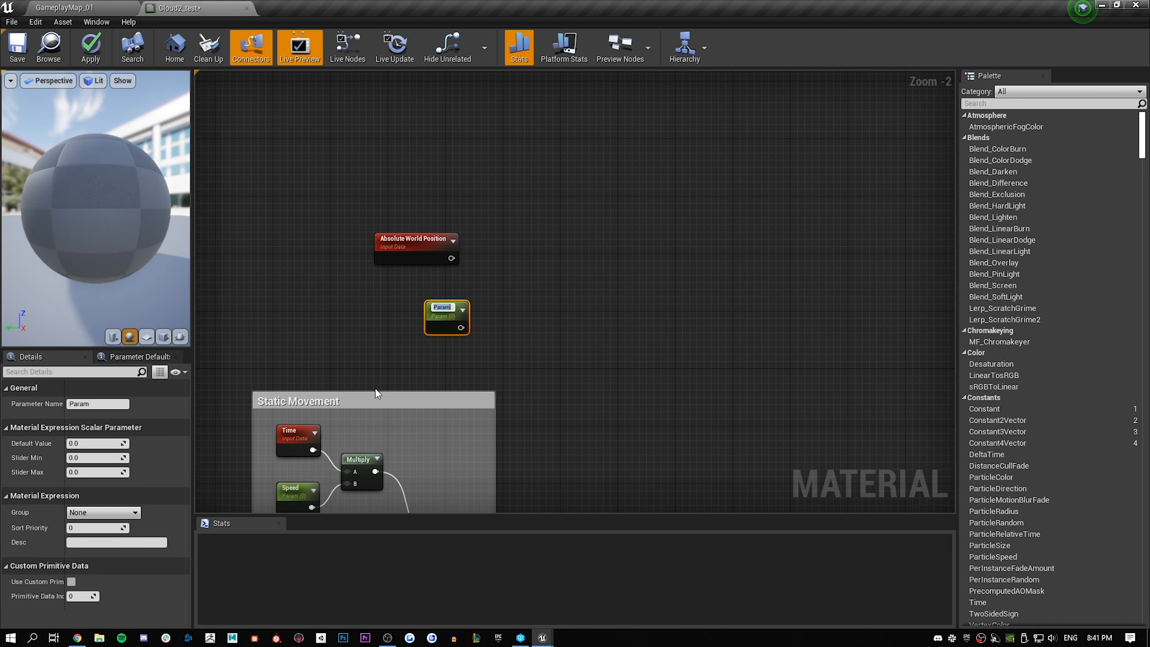
text(Objec)
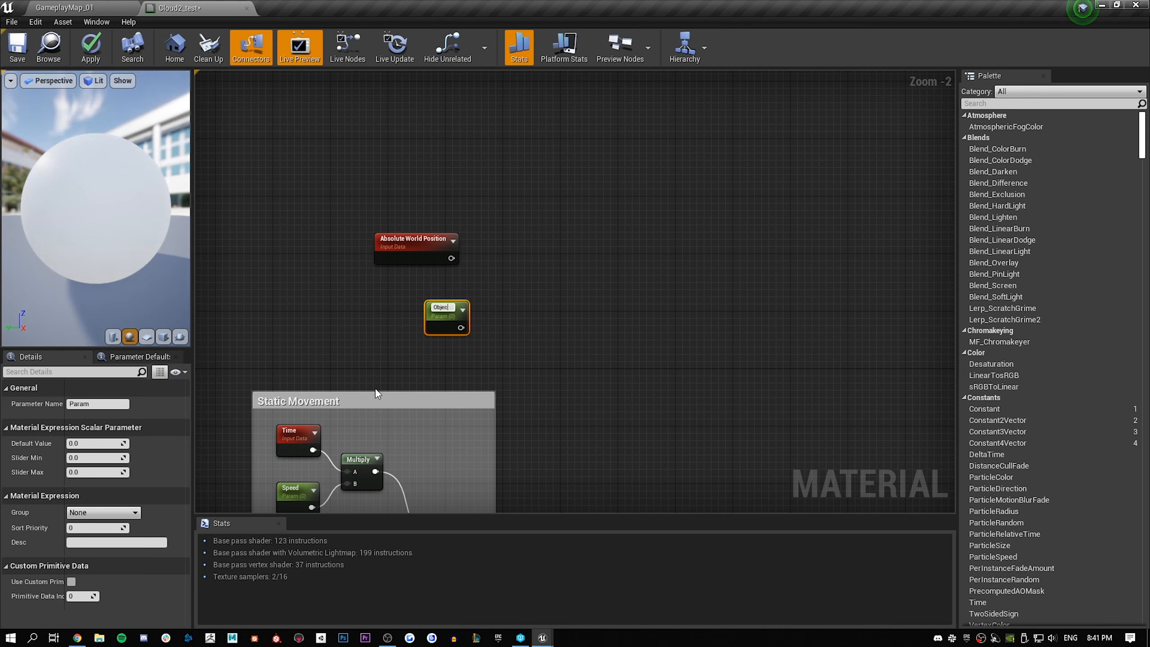
text(tScale)
key(Return)
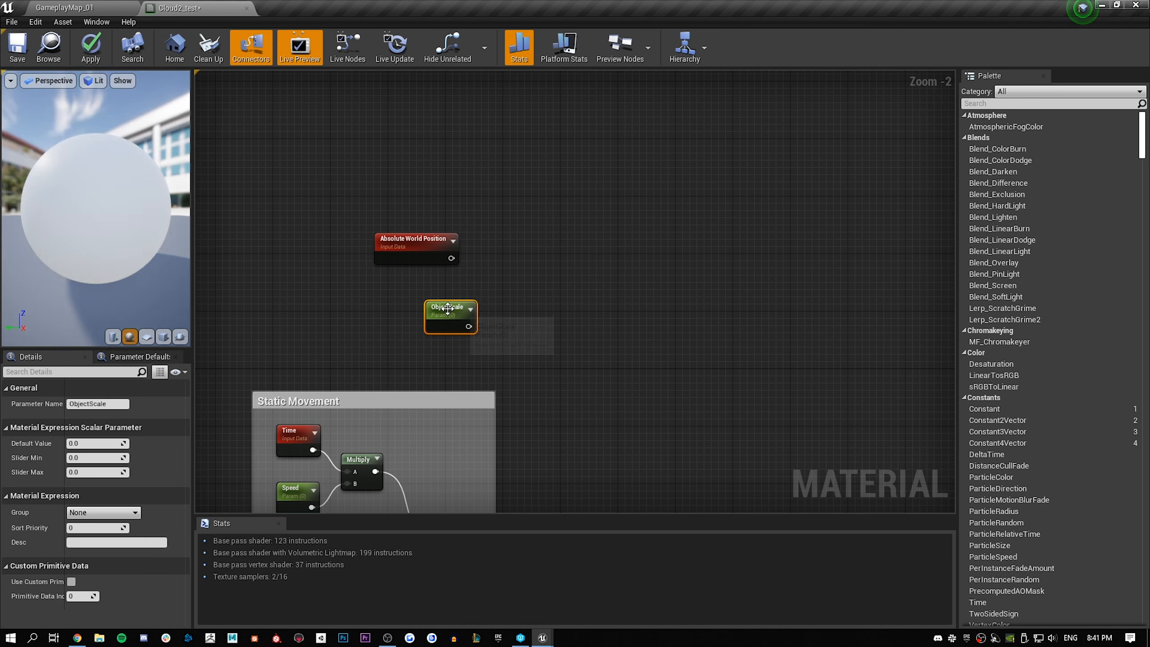
Place ObjectScale directly beneath Absolute World Position and set its default value to 1
drag(446, 308, 416, 290)
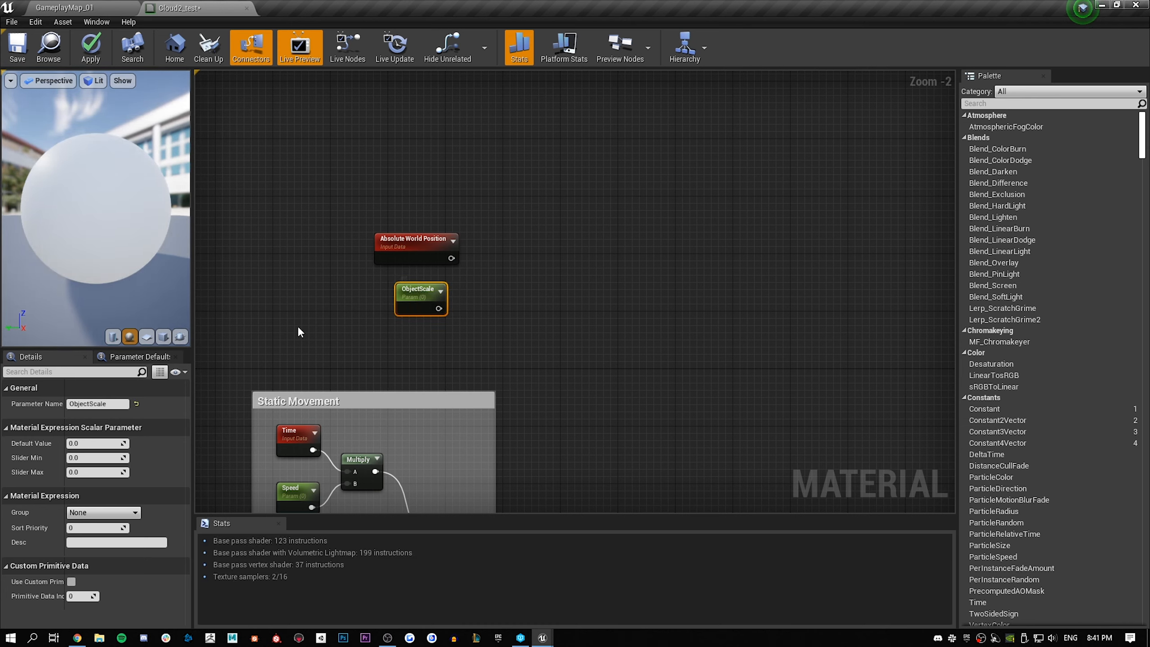
click(89, 443)
key(Return)
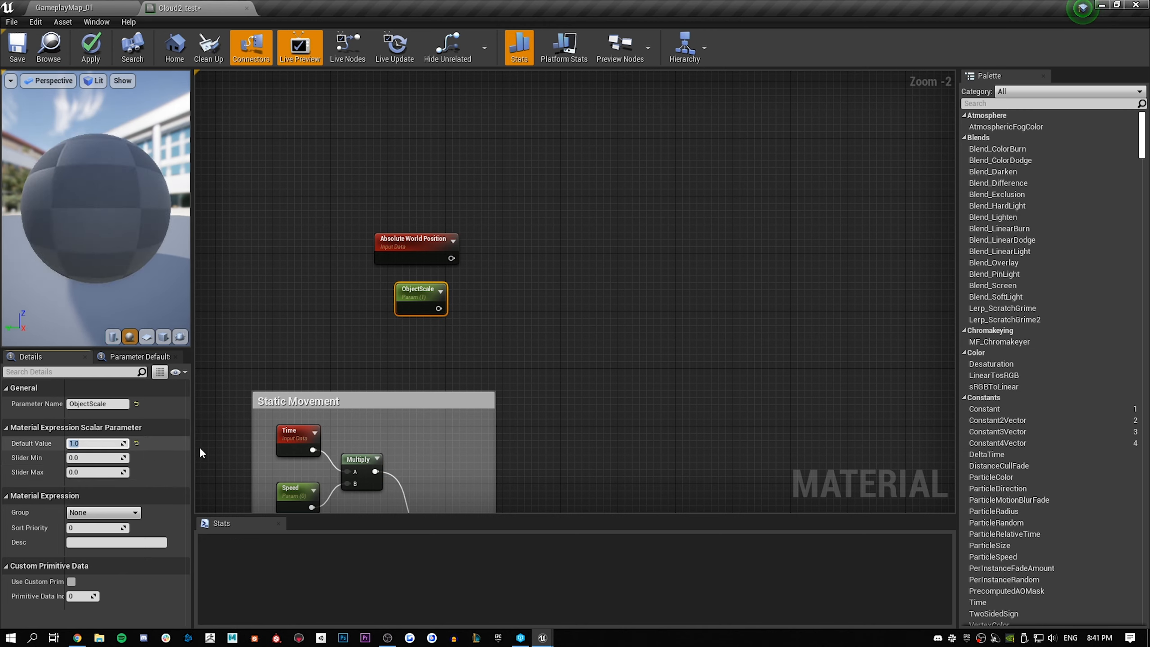
Add a Multiply node that takes Absolute World Position as A and ObjectScale as B, and place it beside them
click(569, 262)
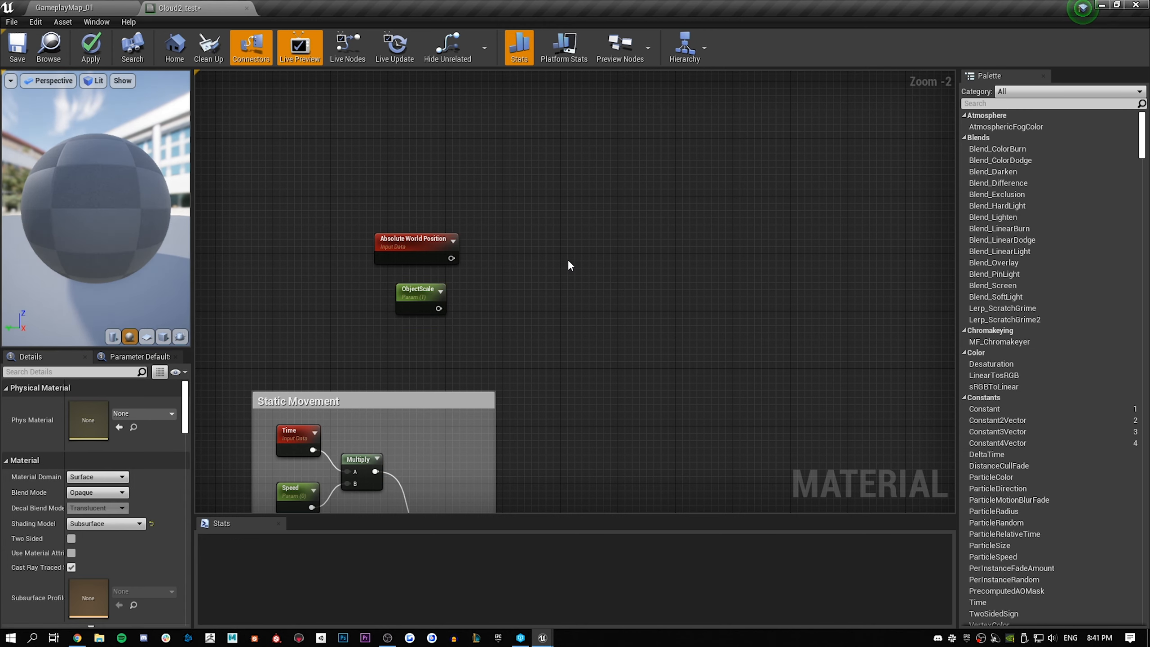
click(515, 289)
drag(451, 259, 520, 301)
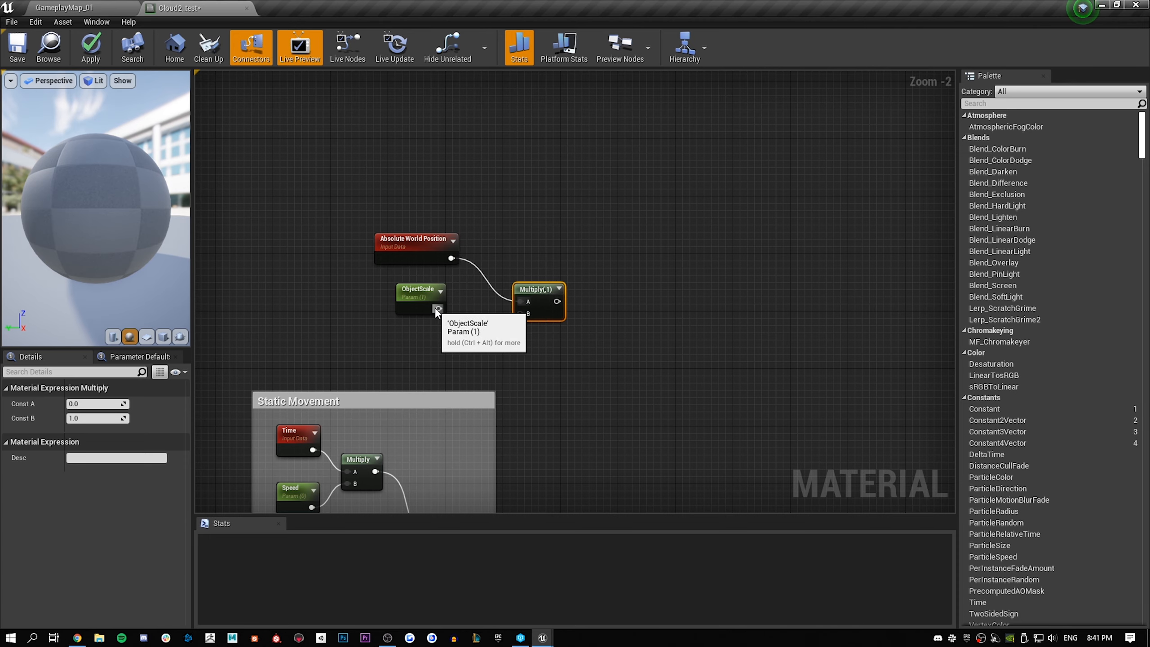
drag(438, 310, 497, 260)
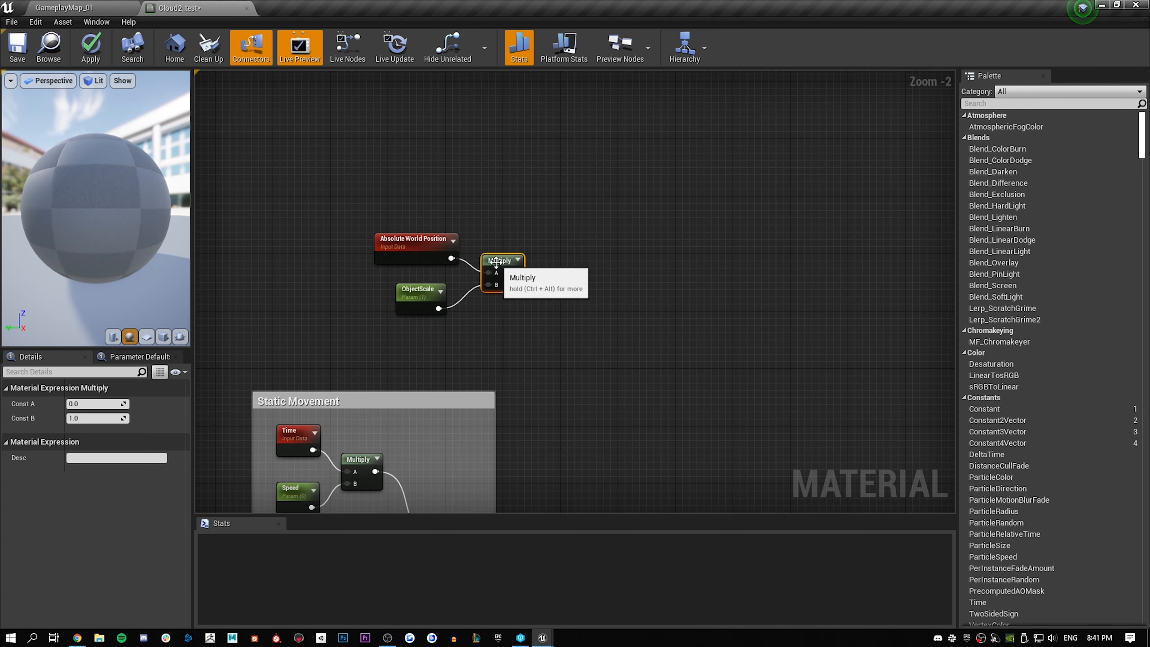
Move Absolute World Position, ObjectScale and their Multiply node together, keeping them above the Static Movement group
right_drag(606, 375, 584, 266)
scroll(540, 278, down, 1)
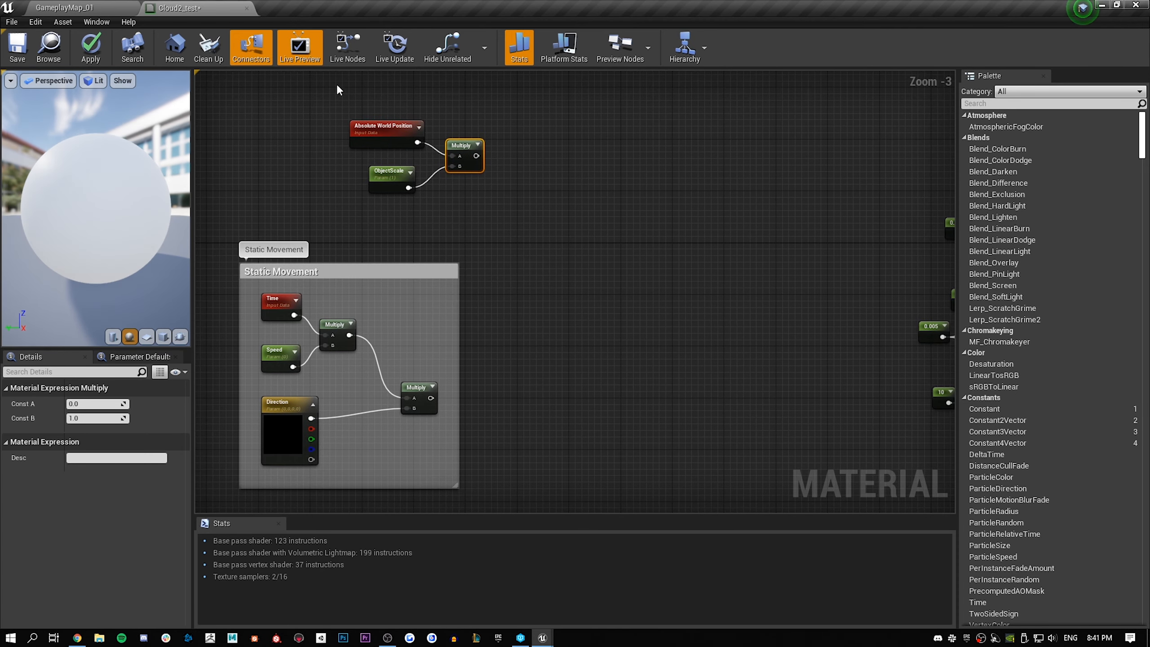
drag(336, 87, 460, 196)
drag(377, 140, 352, 148)
Insert an Add node combining the world-position Multiply as A with the Static Movement group's final Multiply as B
click(531, 235)
click(587, 258)
drag(590, 275, 558, 289)
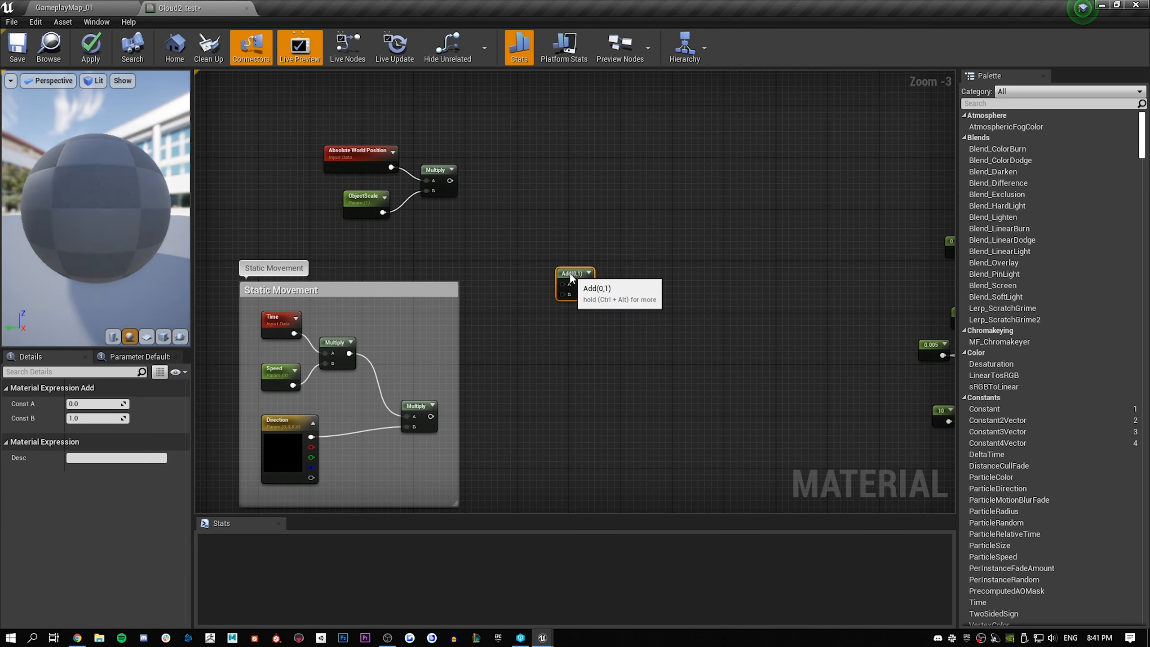
drag(449, 180, 566, 290)
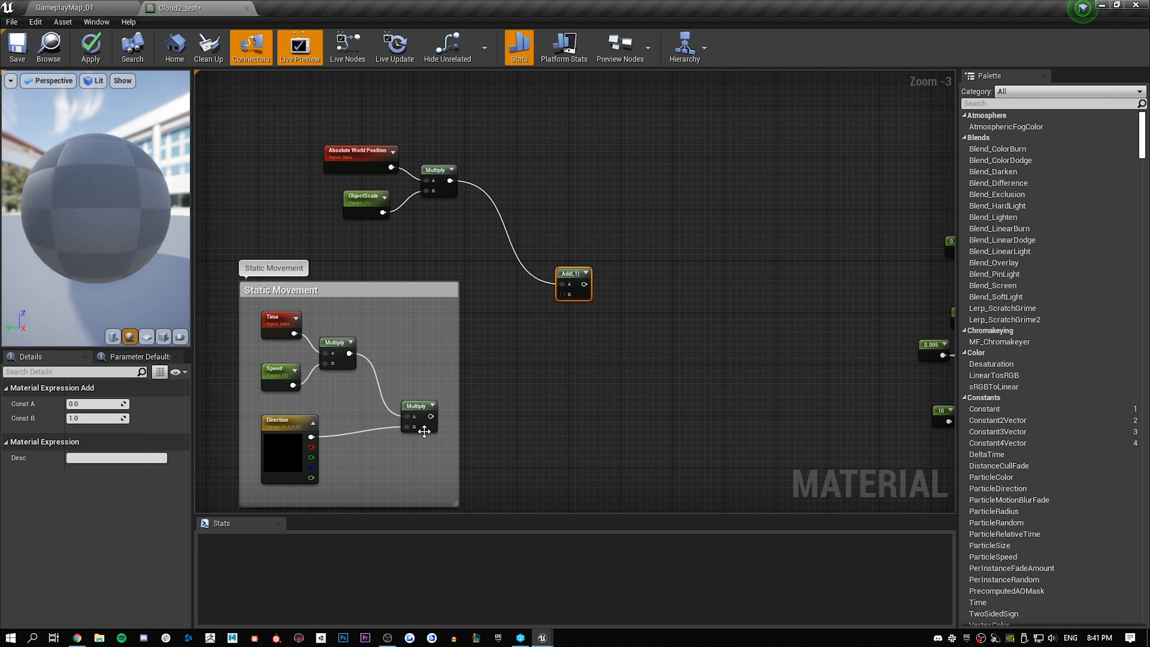
drag(430, 415, 562, 294)
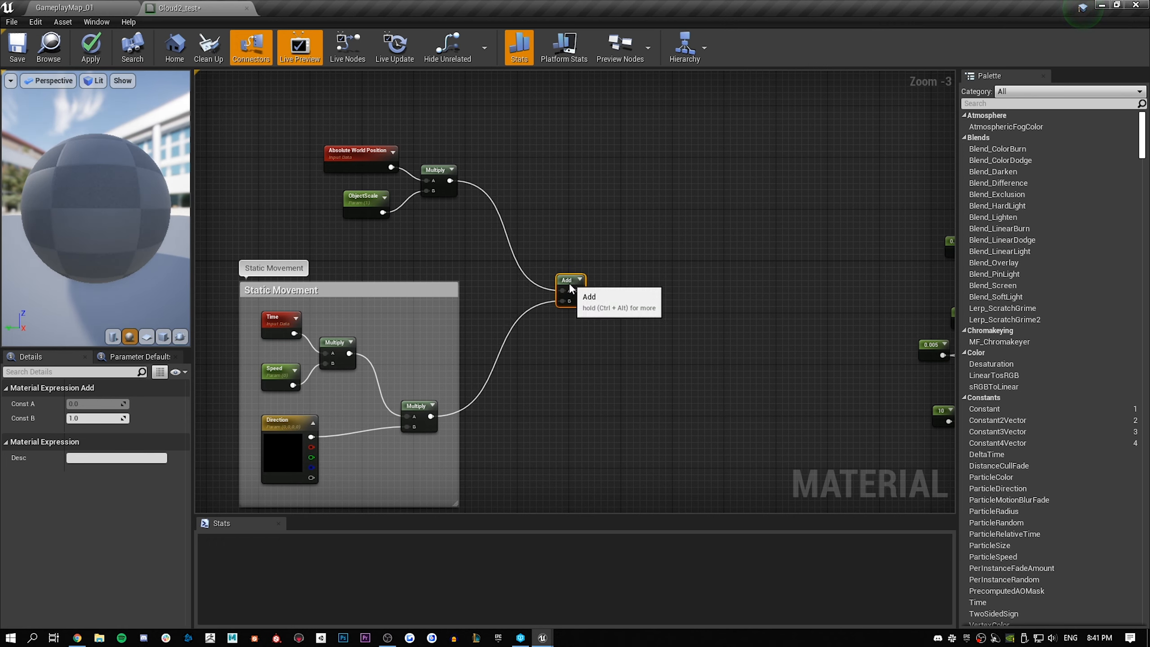
click(592, 225)
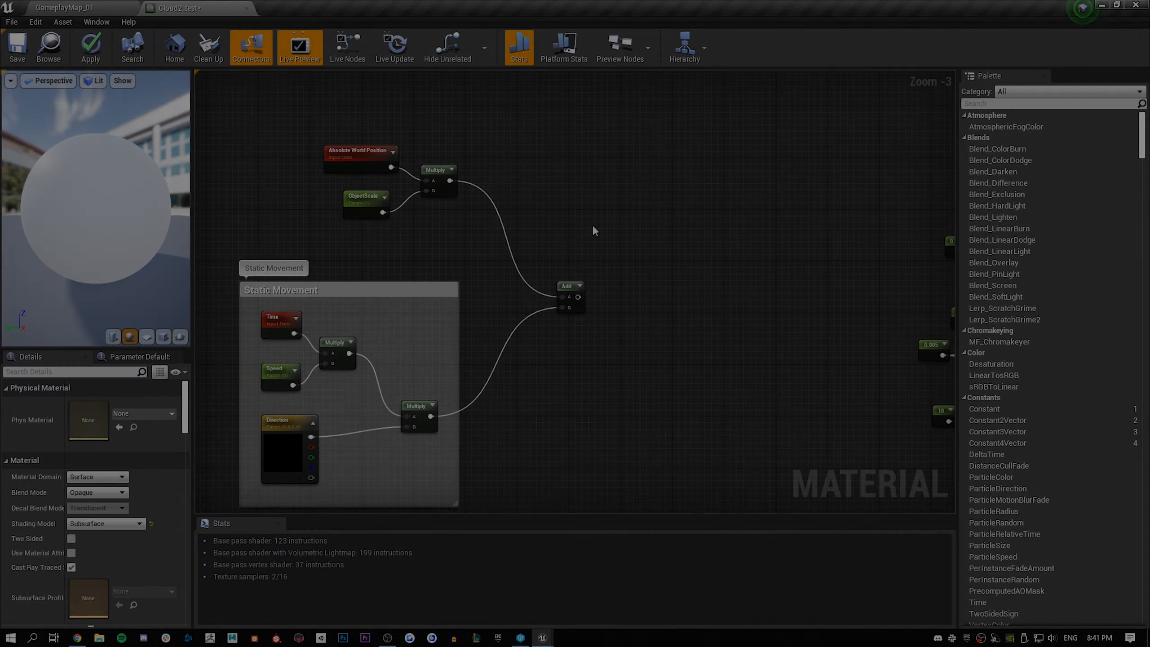
Add a Noise node and place it to the right of the Add node
drag(744, 128, 336, 464)
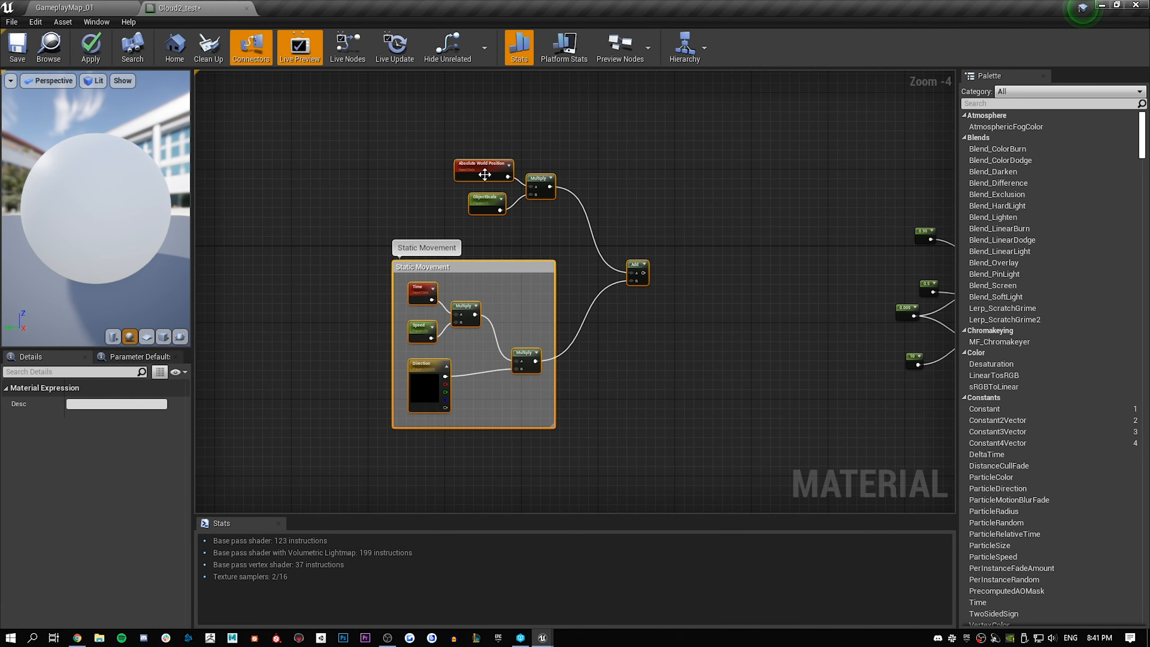
drag(484, 174, 251, 169)
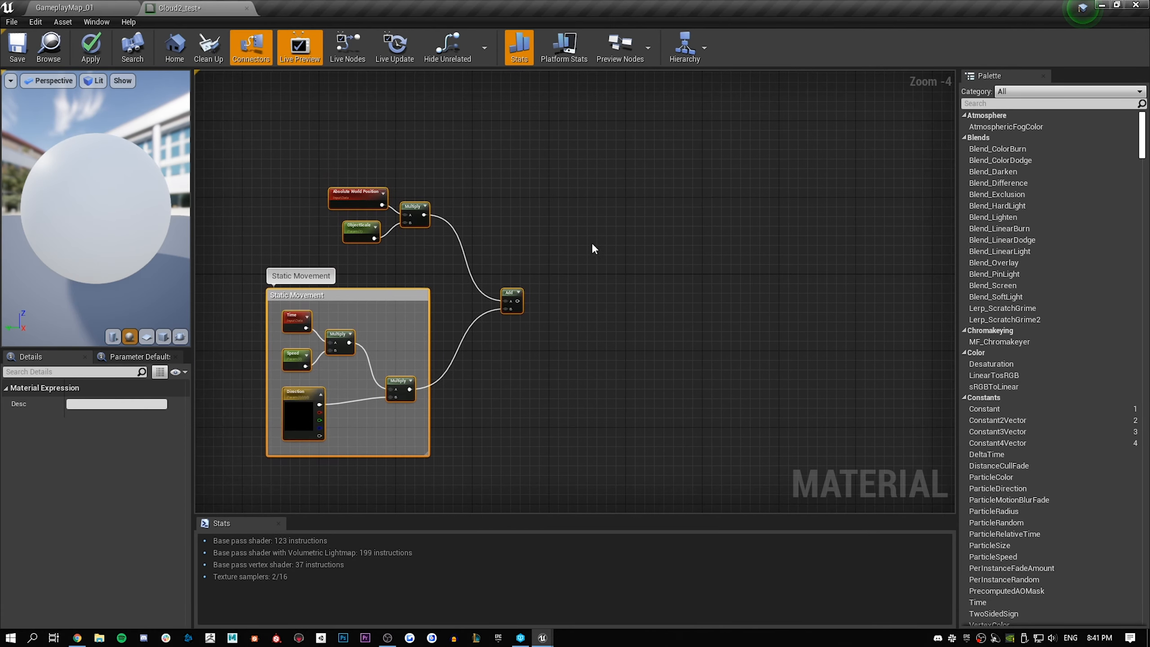
click(628, 218)
right_click(628, 218)
text(noise)
key(Return)
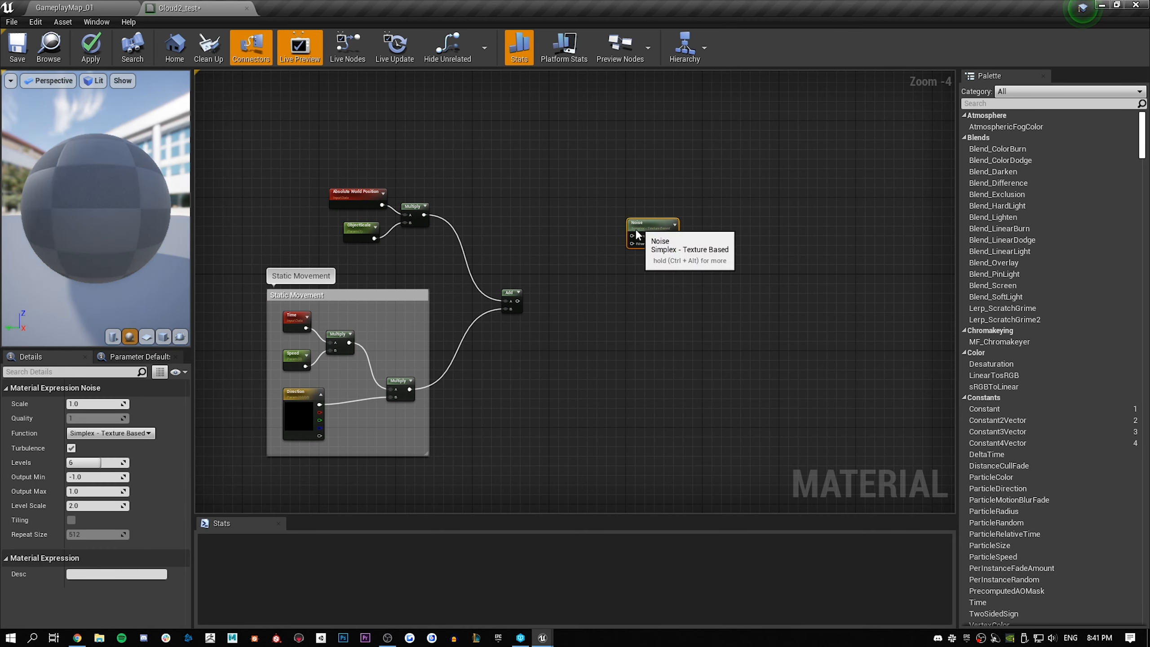
drag(631, 225, 615, 260)
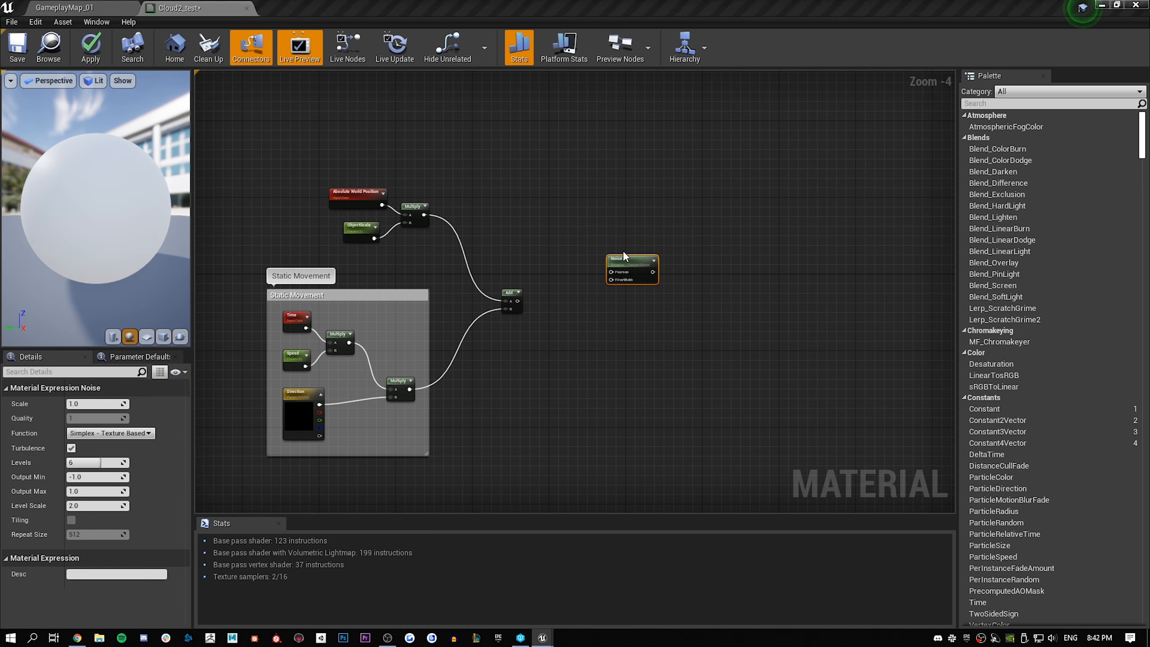
Set the Noise node's Scale to 0.001, Function to Fast Gradient - 3D Texture and Output Min to -0.3
click(90, 403)
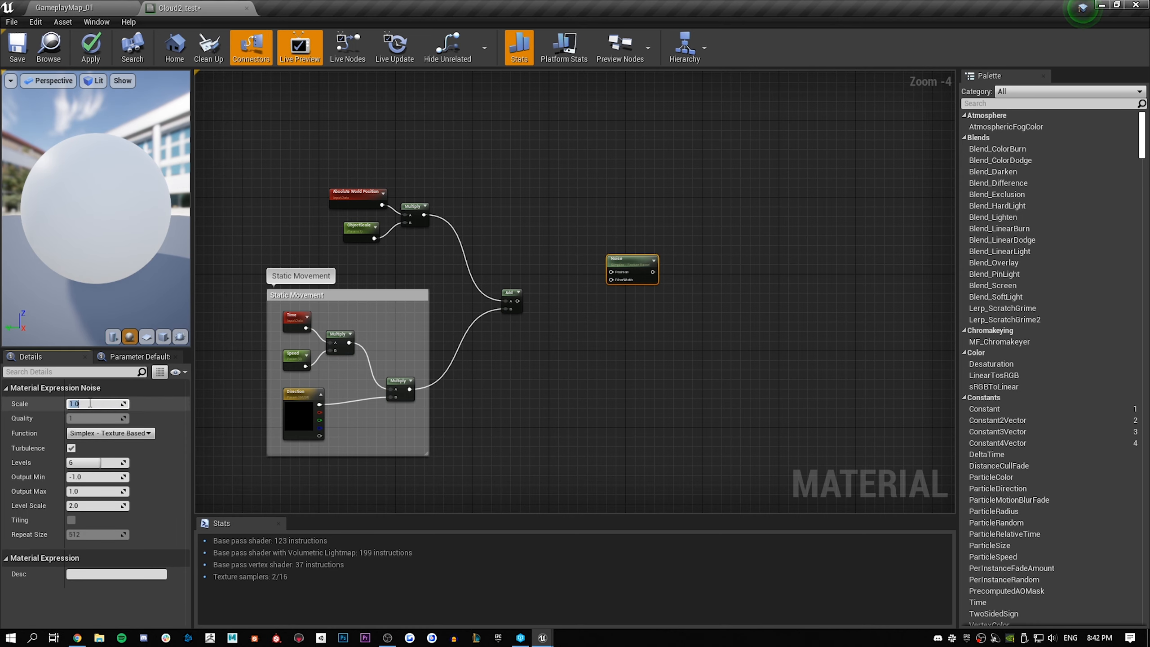
text(.001)
key(Return)
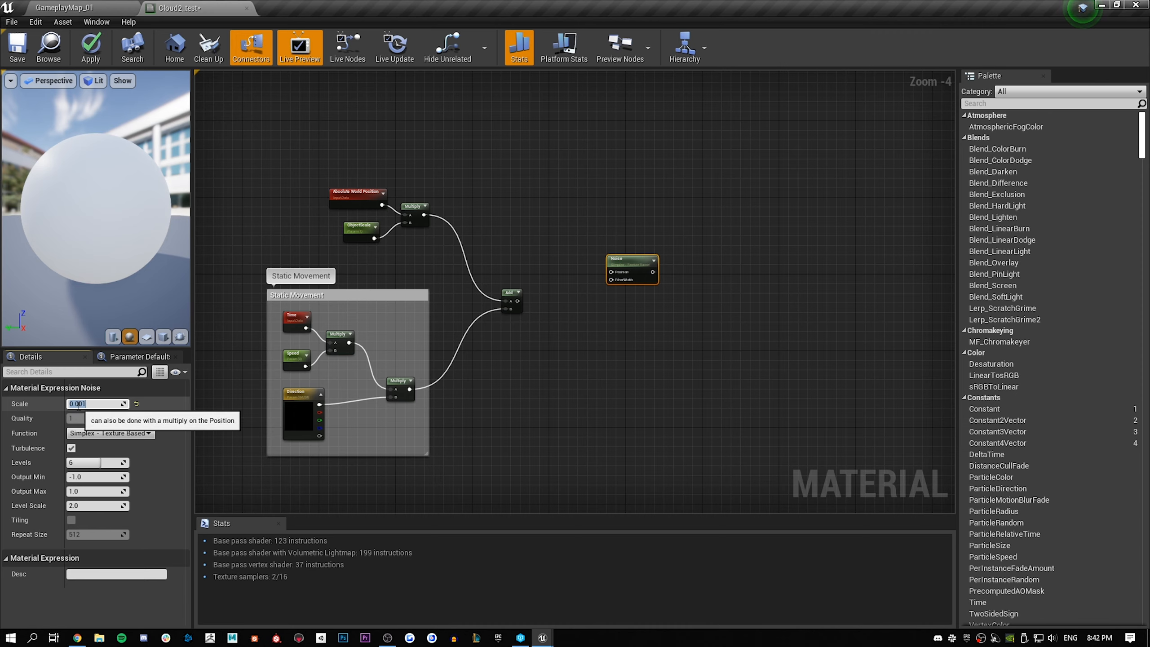
click(105, 434)
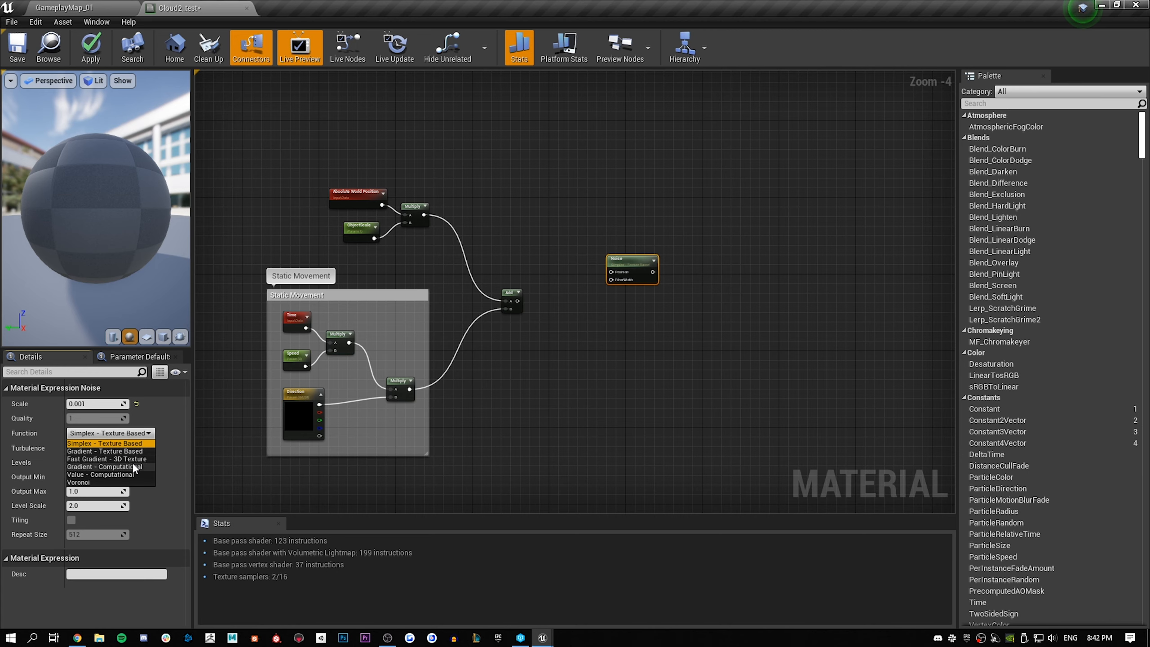
click(106, 459)
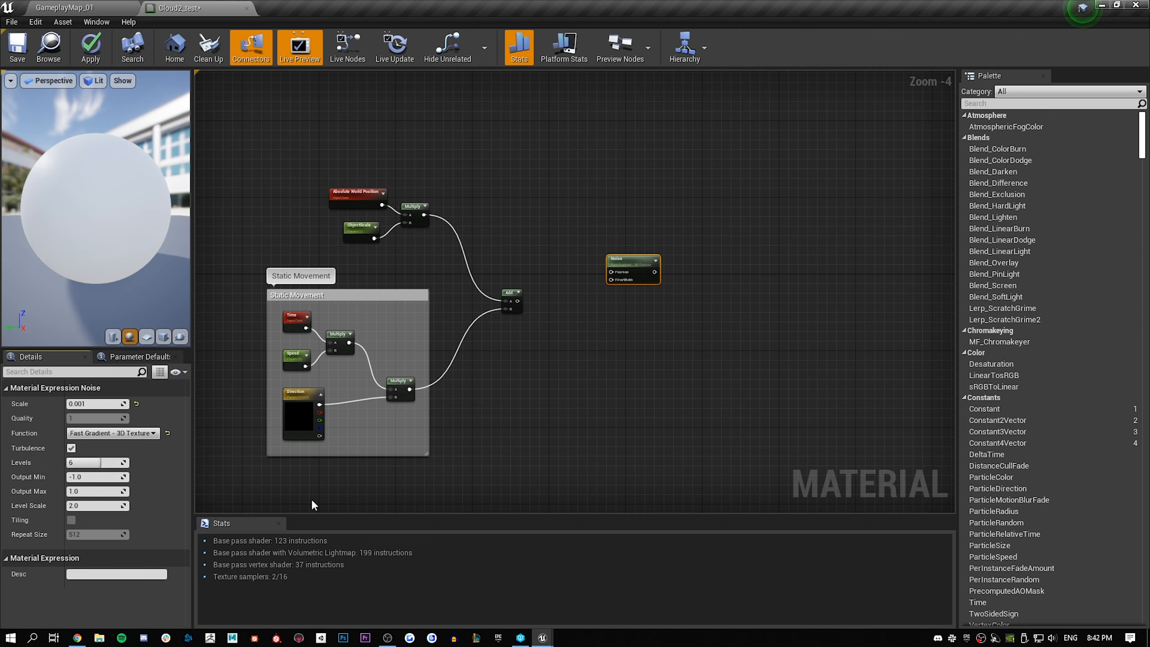
click(98, 477)
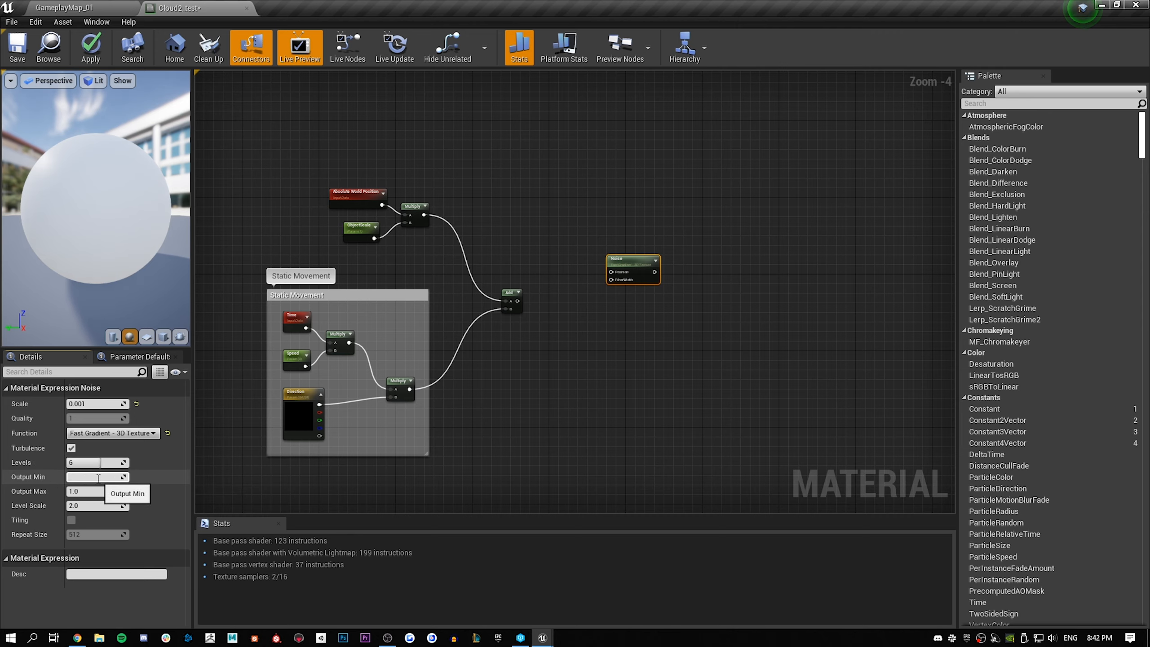
text(-0.3)
key(Return)
Connect the Add output to the Noise node's Position input and place Noise right next to Add
right_drag(716, 304, 683, 312)
scroll(609, 313, up, 1)
drag(441, 309, 489, 301)
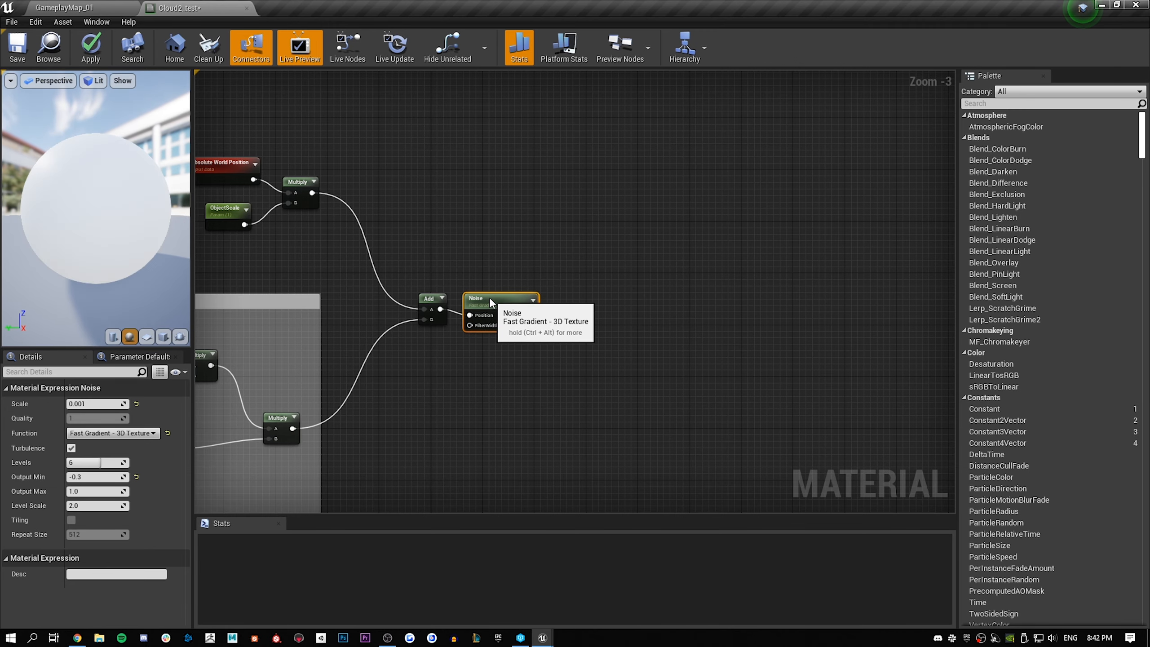
scroll(548, 335, down, 1)
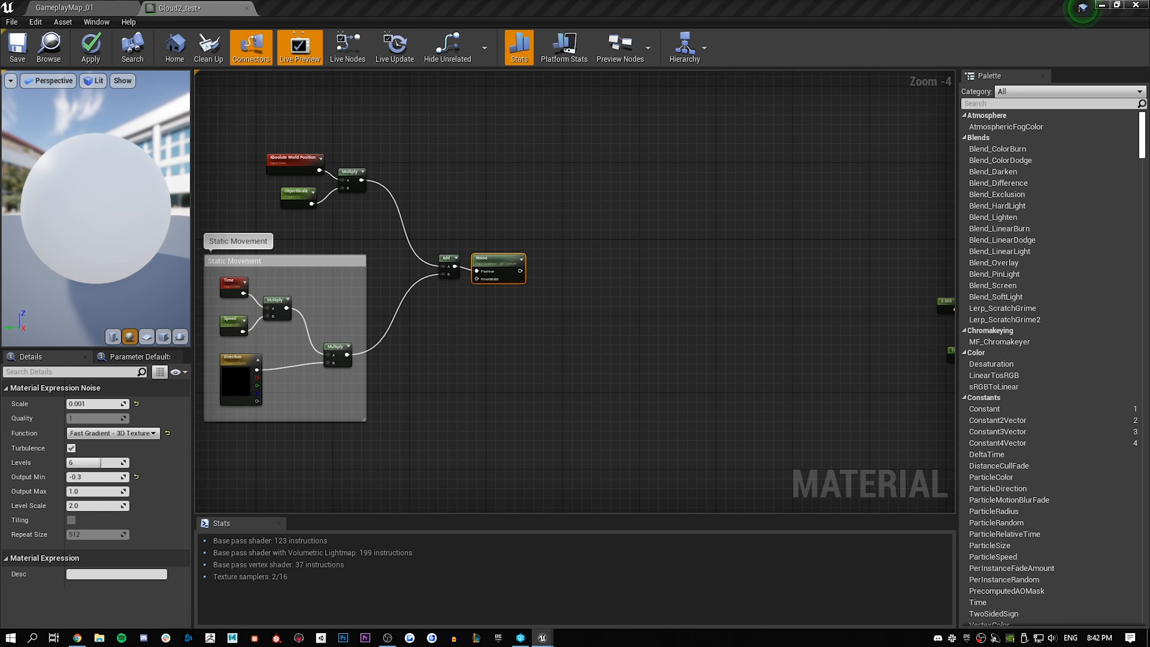
Create a scalar parameter named Scale beneath the Noise node and set its default value to 100
click(588, 280)
scroll(548, 298, up, 1)
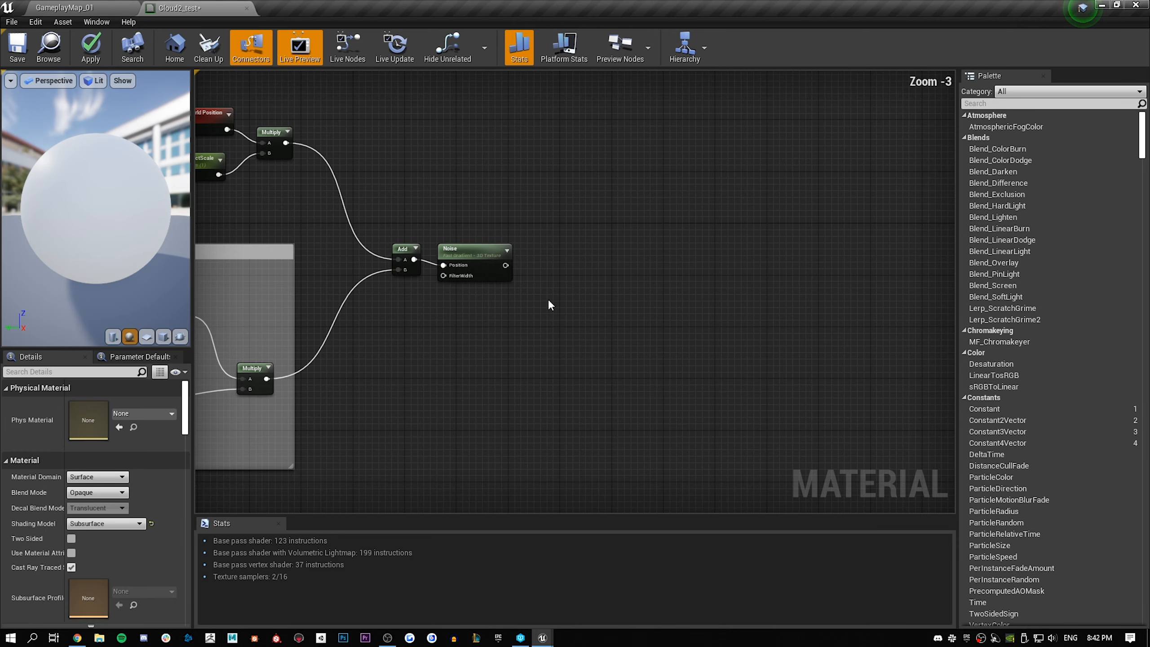
click(506, 319)
right_click(505, 319)
click(524, 323)
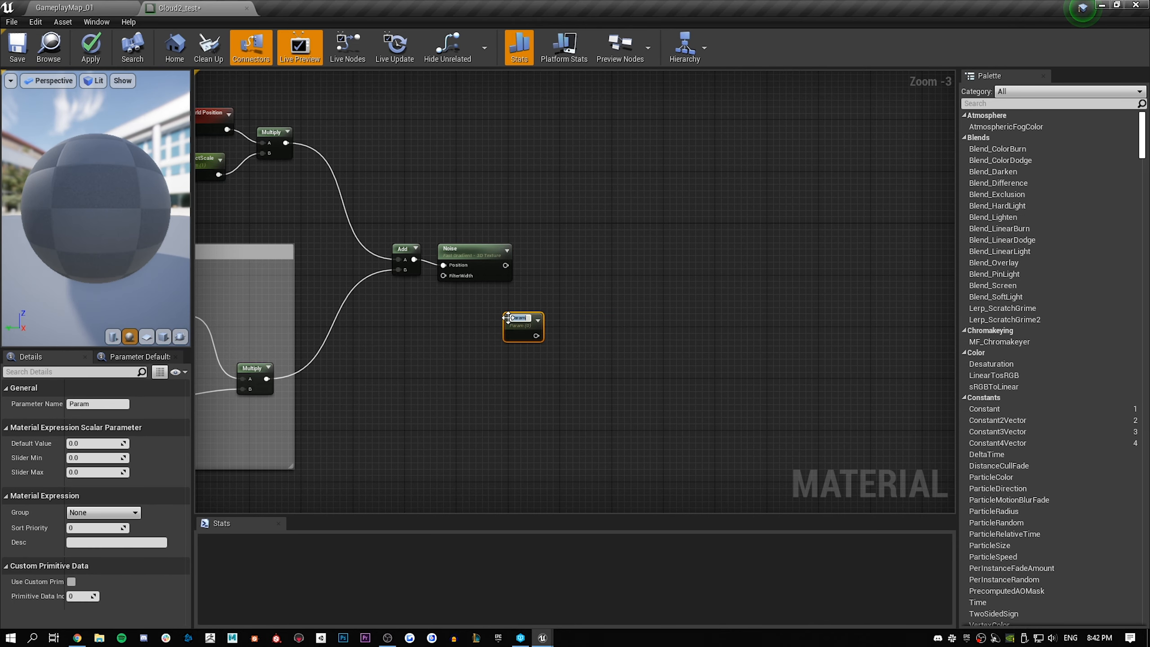
text(Scale)
key(Return)
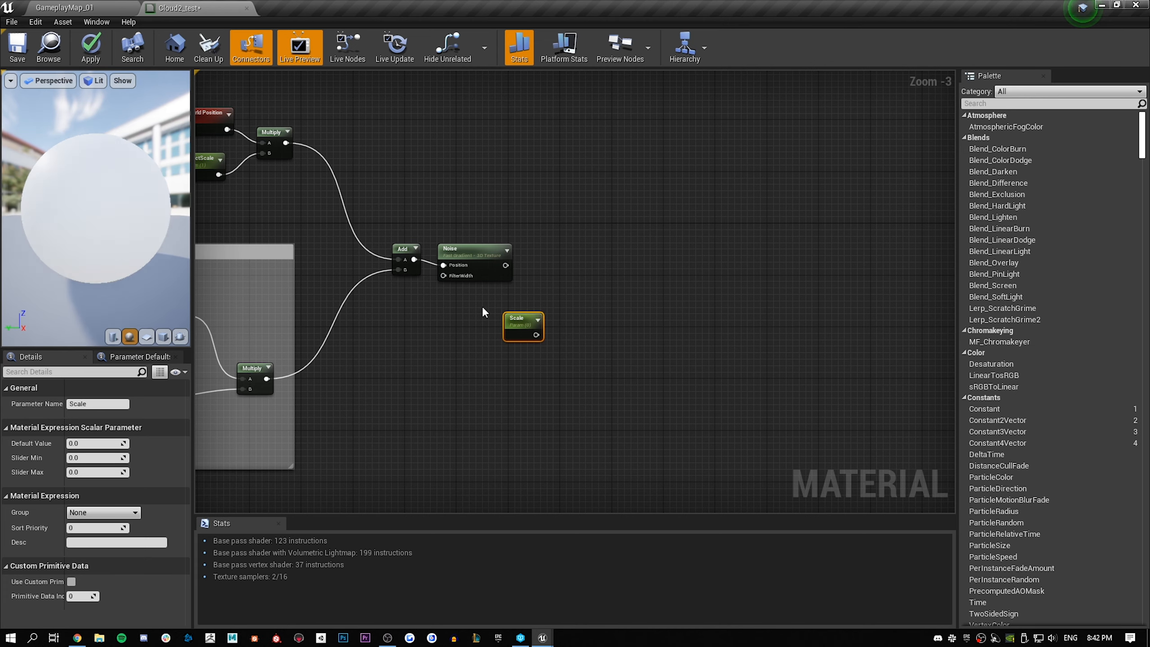
drag(521, 319, 481, 323)
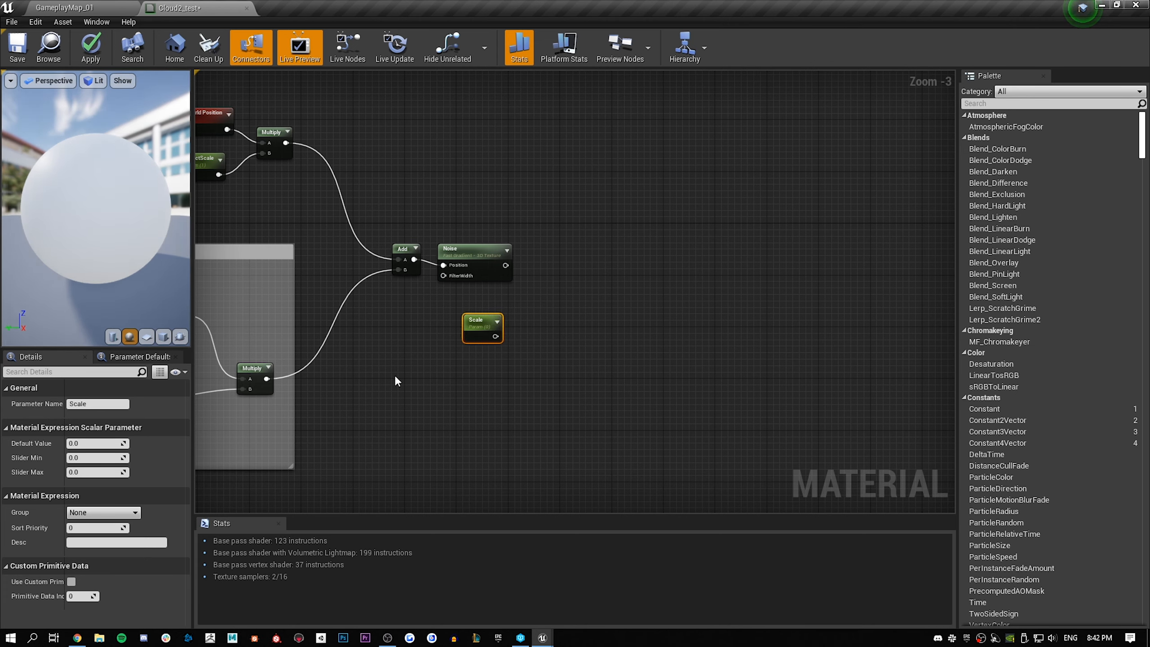
click(87, 442)
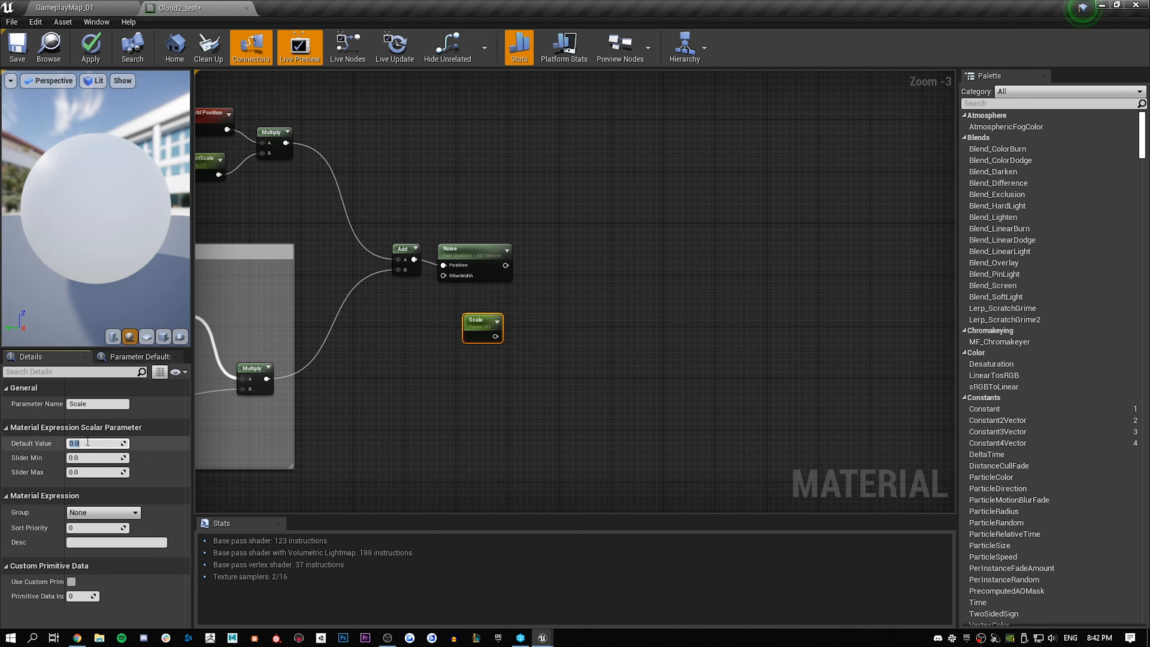
key(Return)
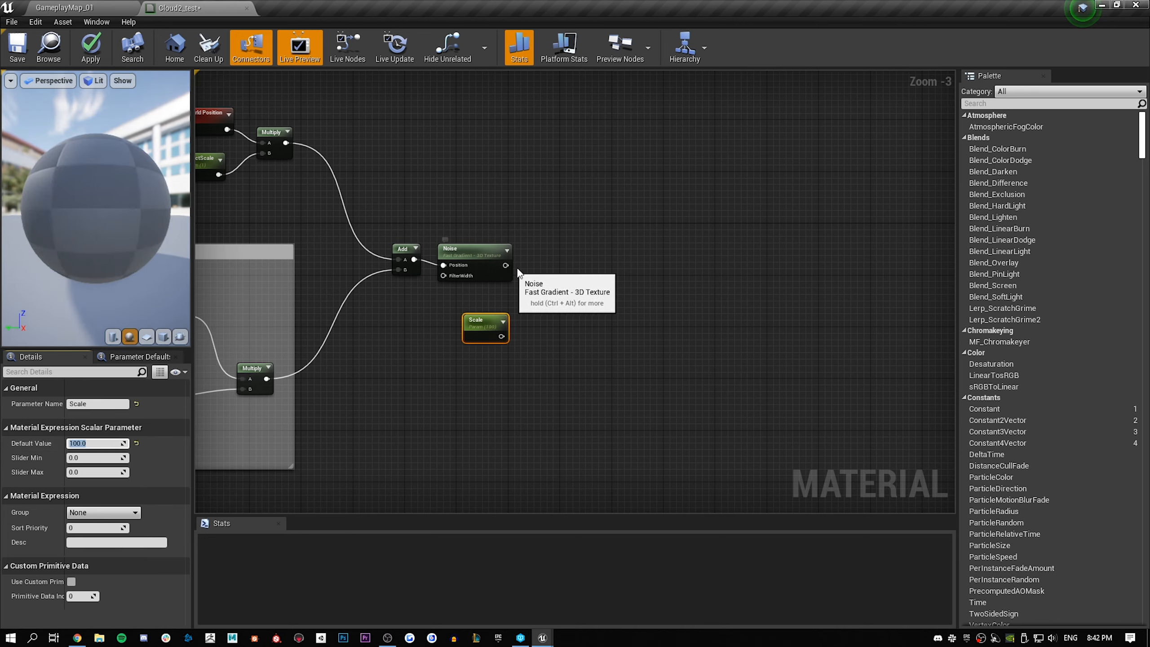
Add a Multiply node that takes the Noise output as A and the Scale parameter as B
click(572, 285)
click(566, 290)
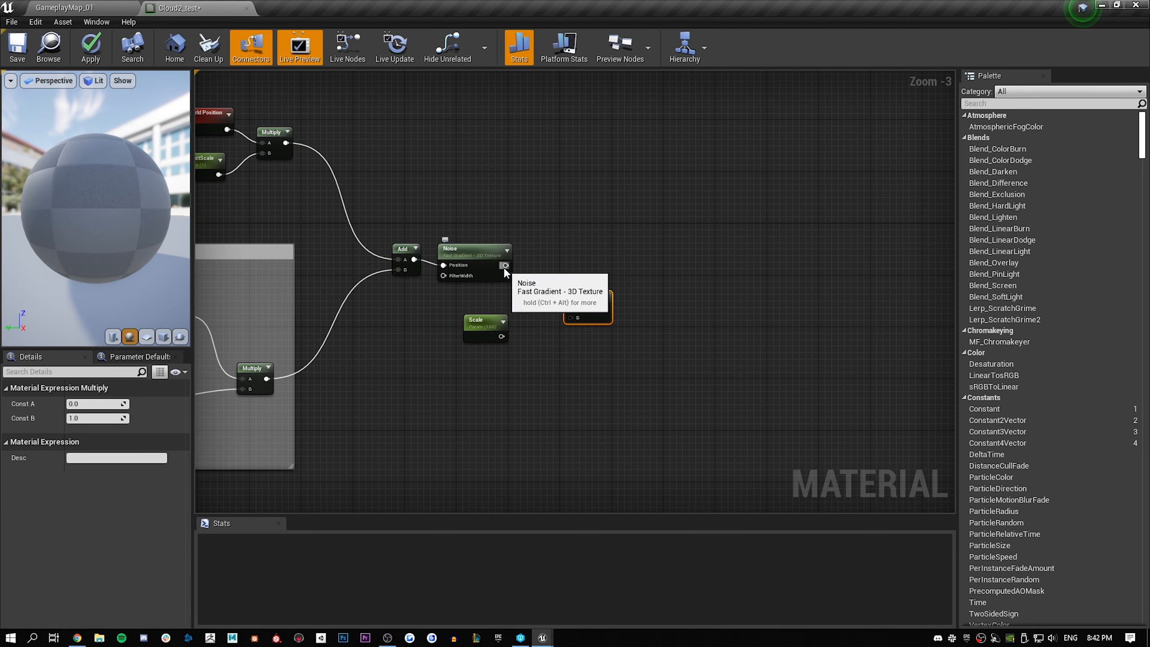
drag(505, 265, 570, 308)
drag(501, 336, 570, 318)
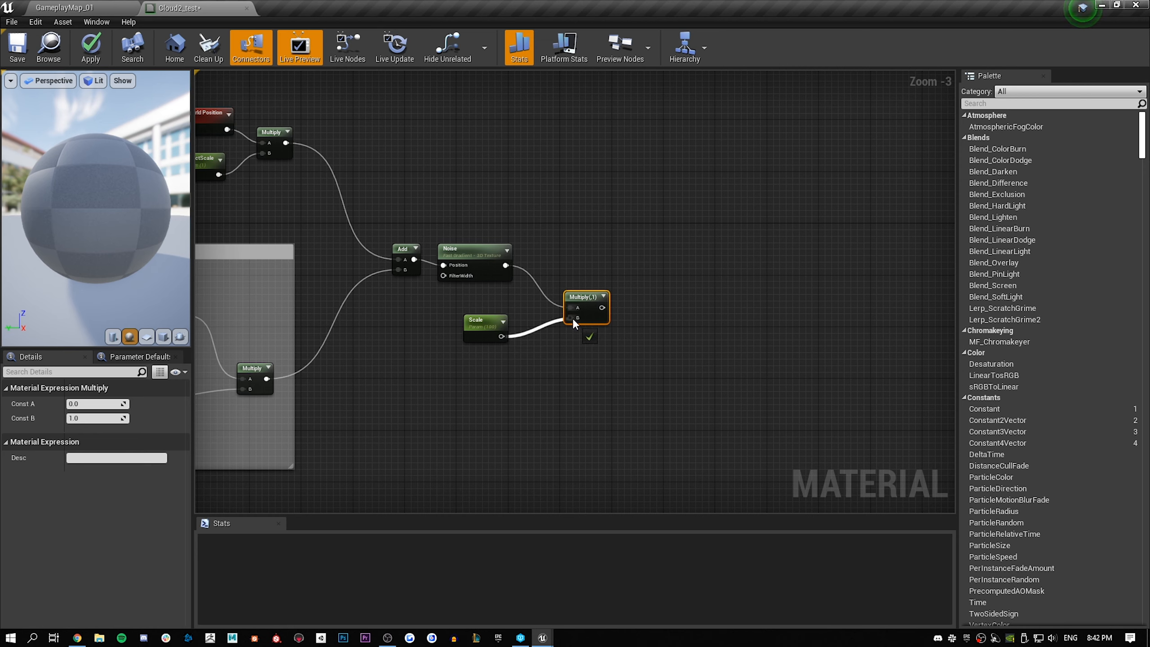
Preview the Noise node and its Multiply with Scale on the sphere, and end the node preview
right_click(464, 249)
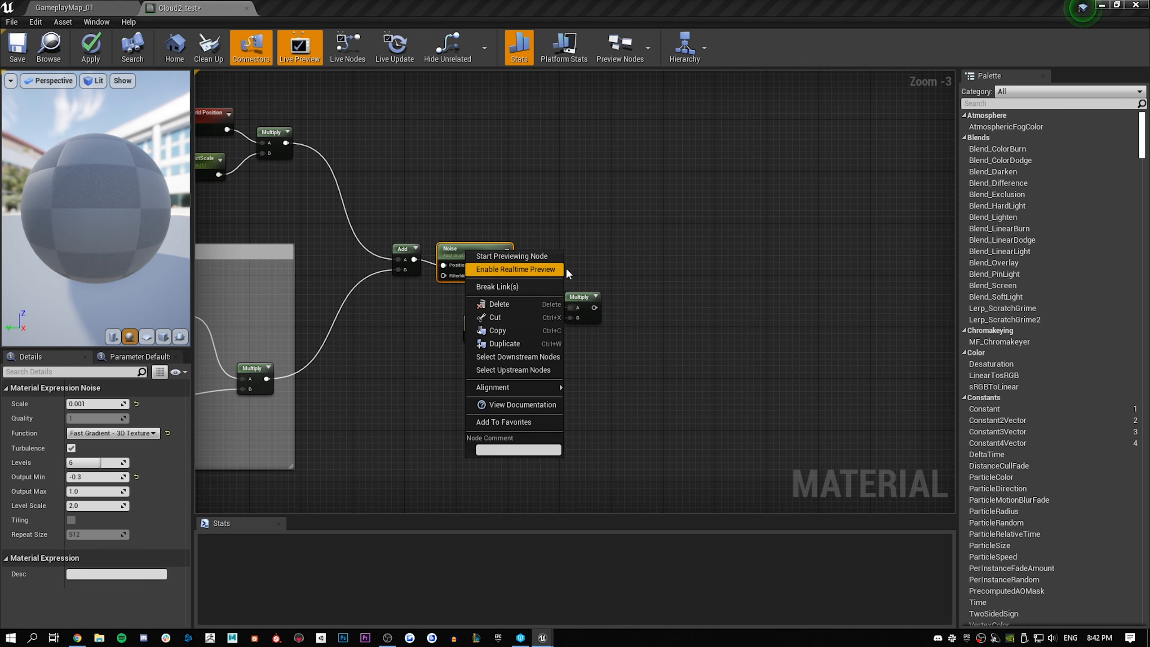
click(559, 255)
drag(110, 185, 86, 195)
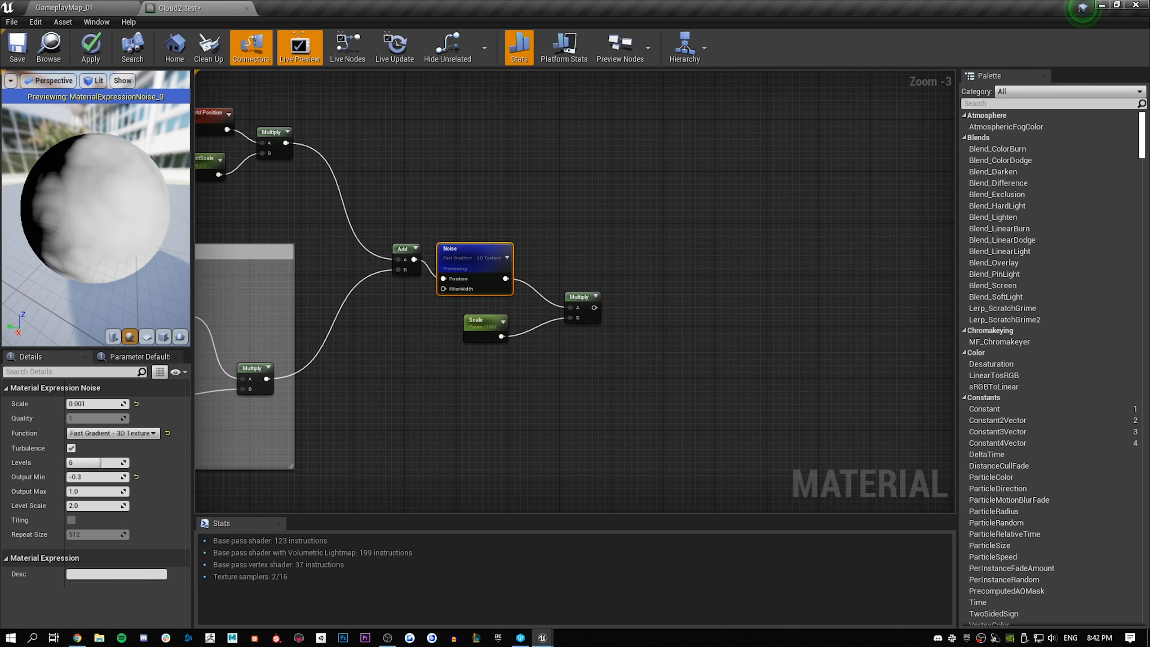
right_click(577, 297)
click(597, 299)
drag(159, 194, 126, 192)
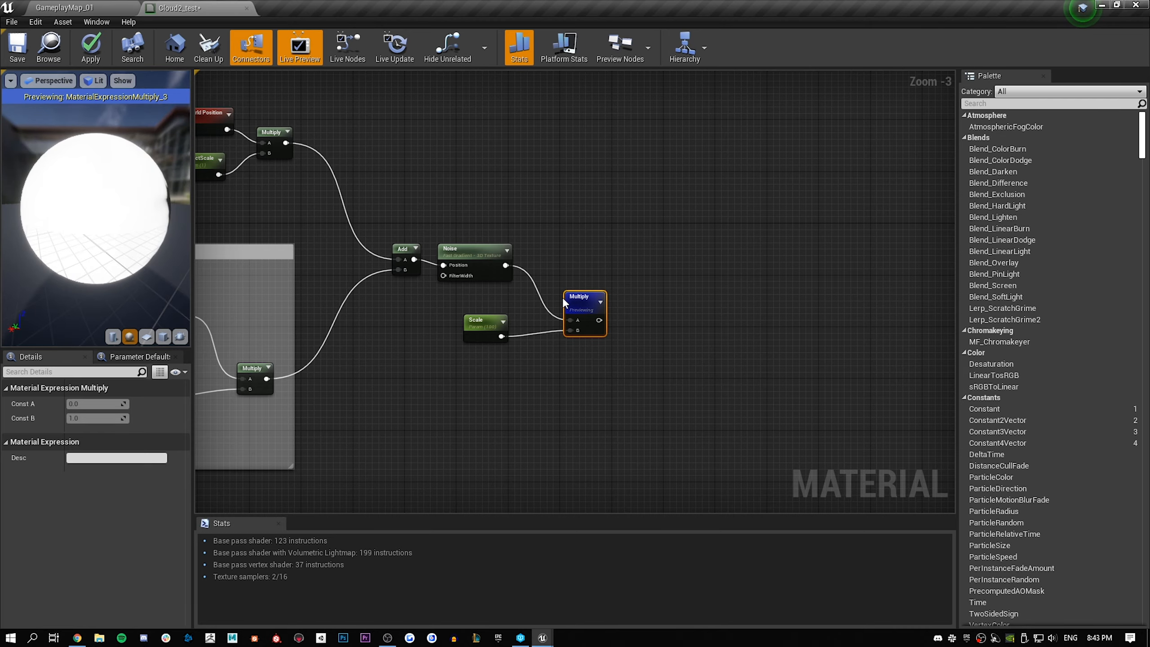
right_click(574, 298)
click(605, 304)
click(654, 291)
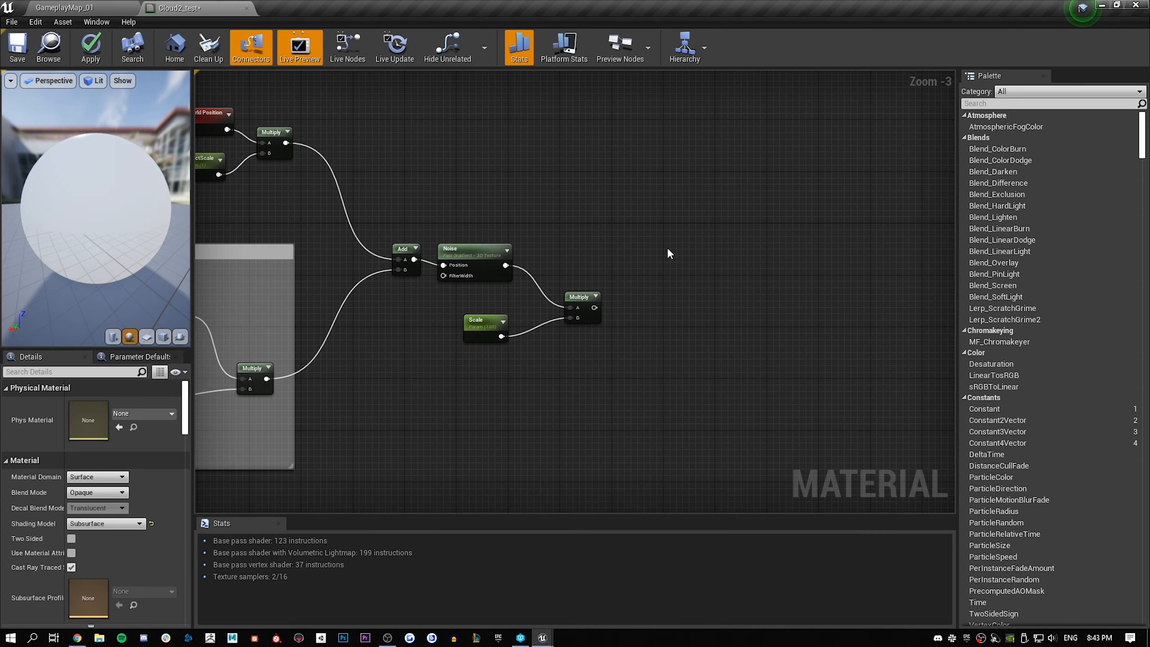
key(c)
key(ctrl+z)
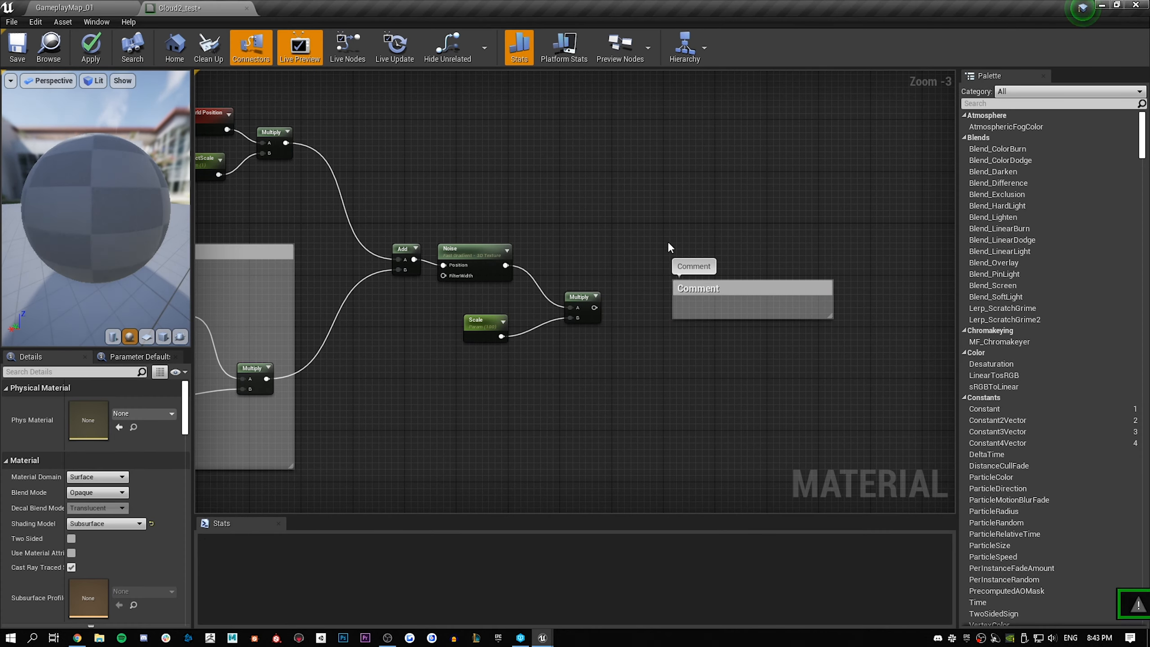
click(692, 287)
key(Delete)
right_click(641, 258)
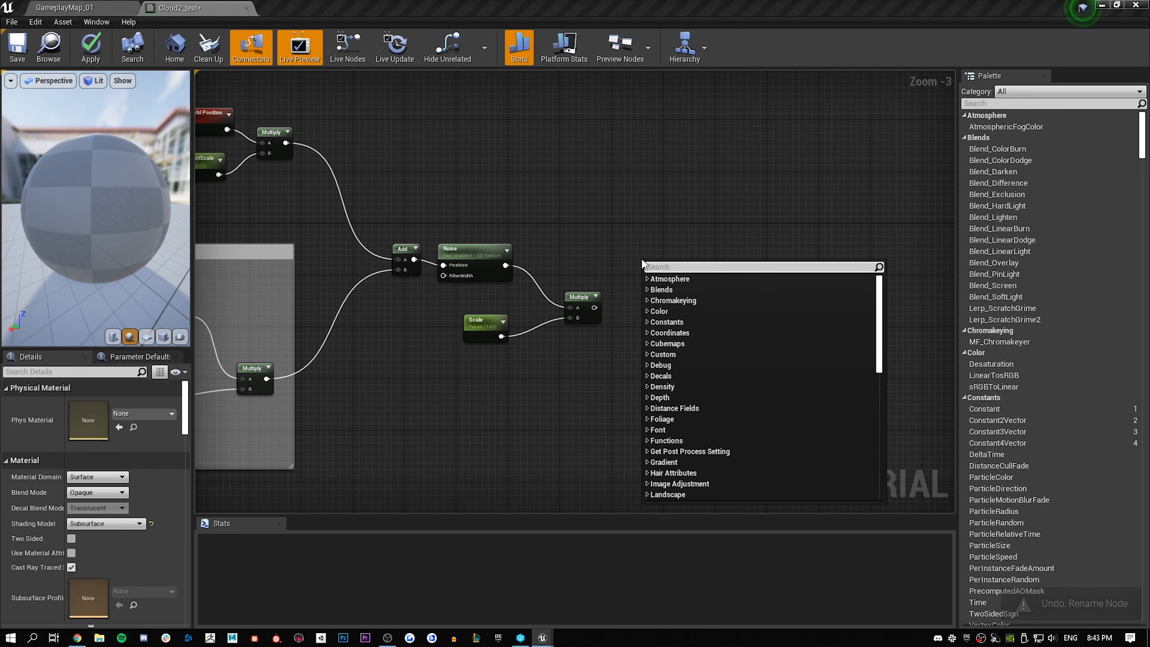
click(599, 226)
Add a Clamp node after the Multiply of Noise and Scale and connect that Multiply's output to its input
right_click(701, 259)
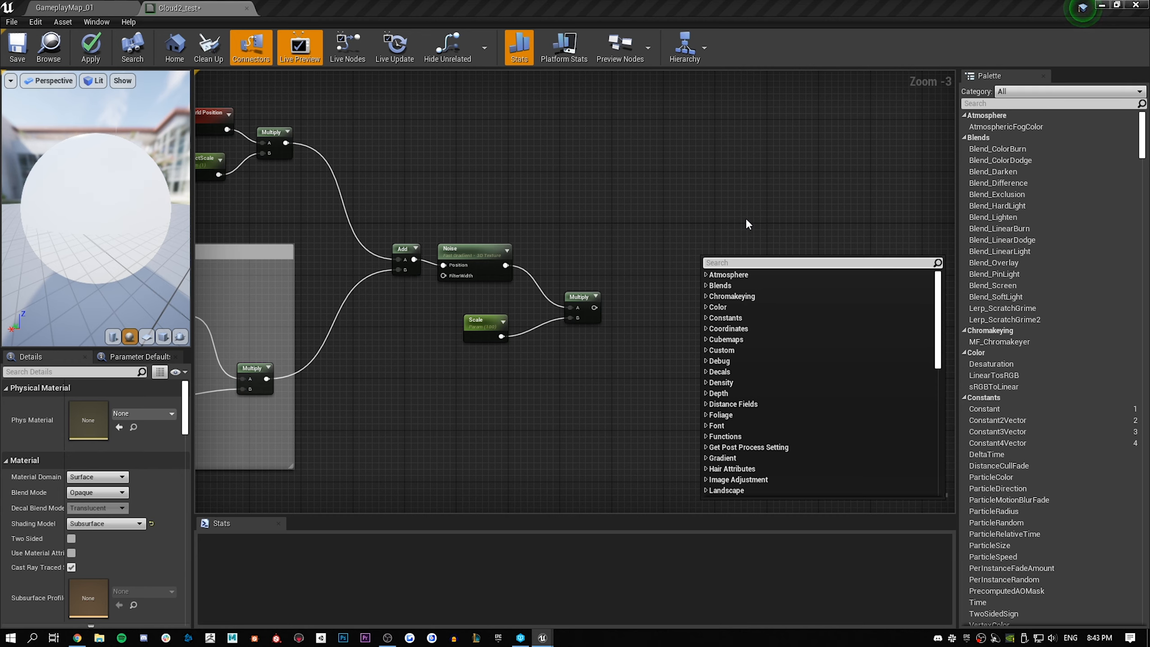
text(clamp)
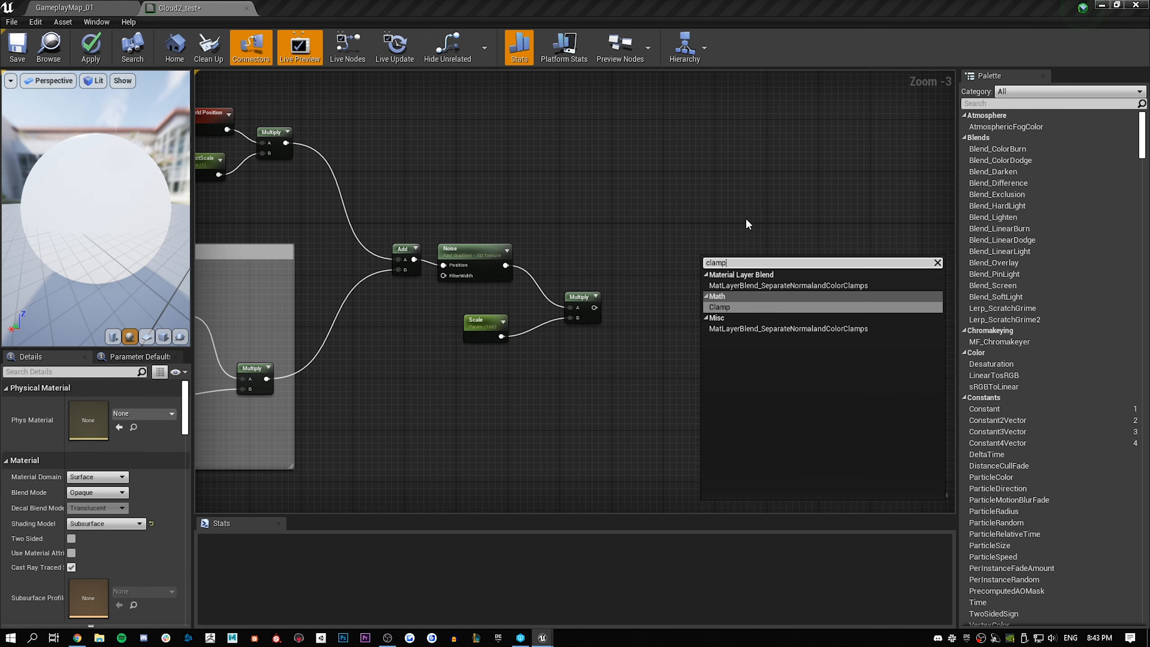
click(725, 306)
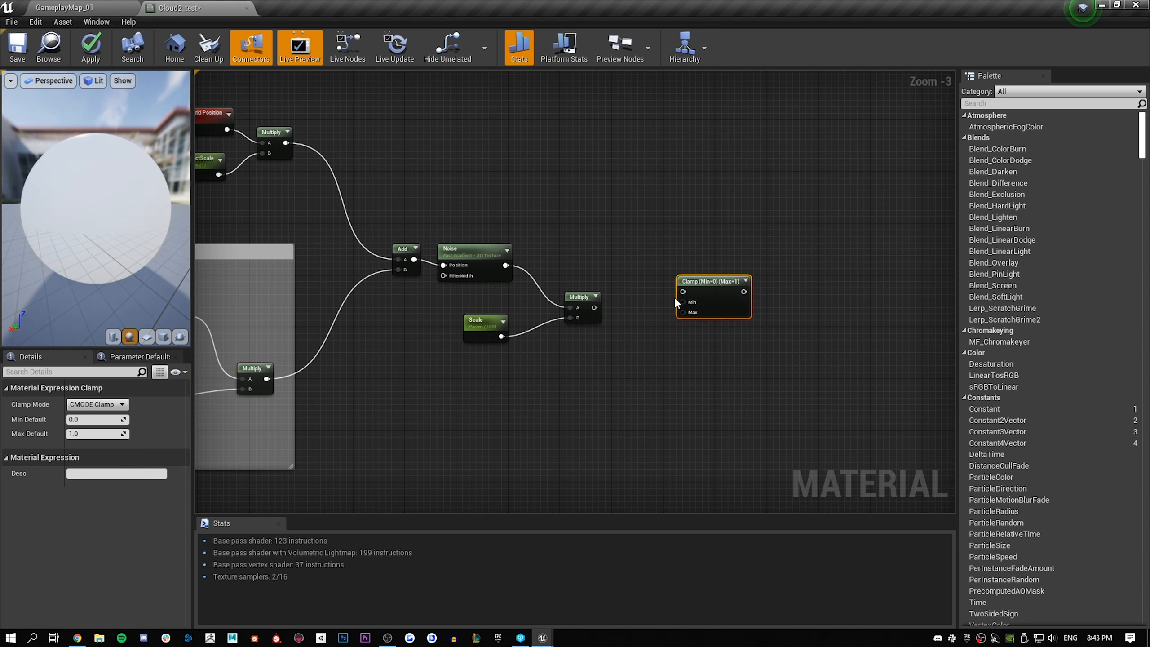
drag(682, 292, 596, 309)
drag(717, 285, 678, 304)
right_drag(678, 269, 644, 233)
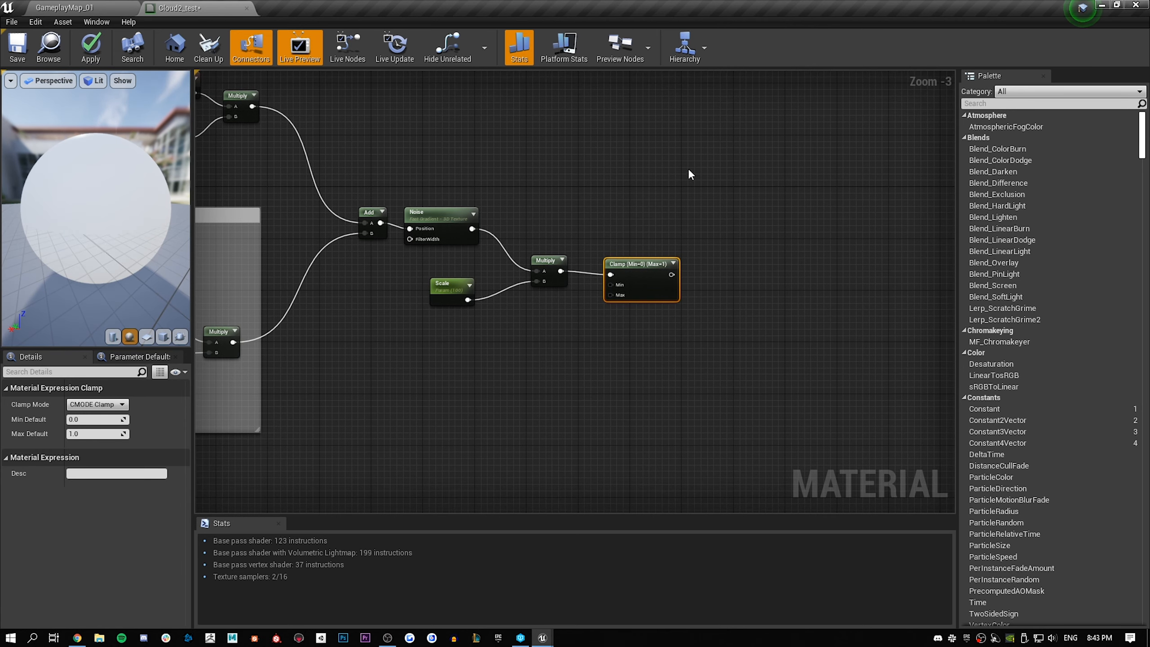
Create a scalar parameter named Clamp below the Scale parameter by converting a new Constant node
click(538, 441)
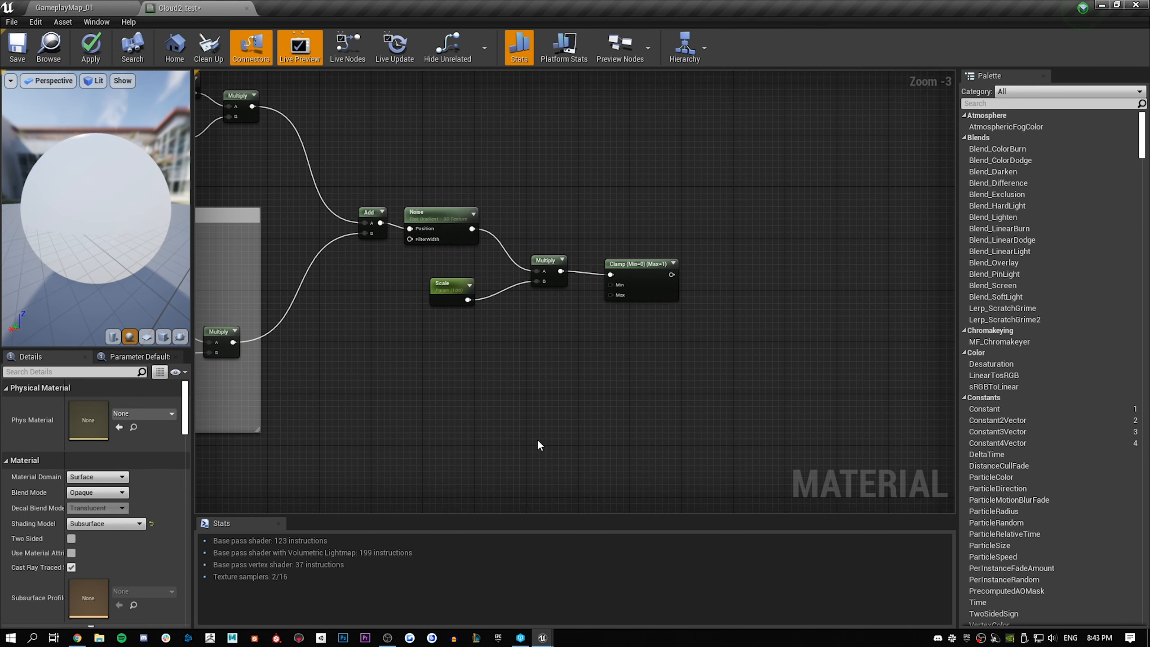
click(526, 364)
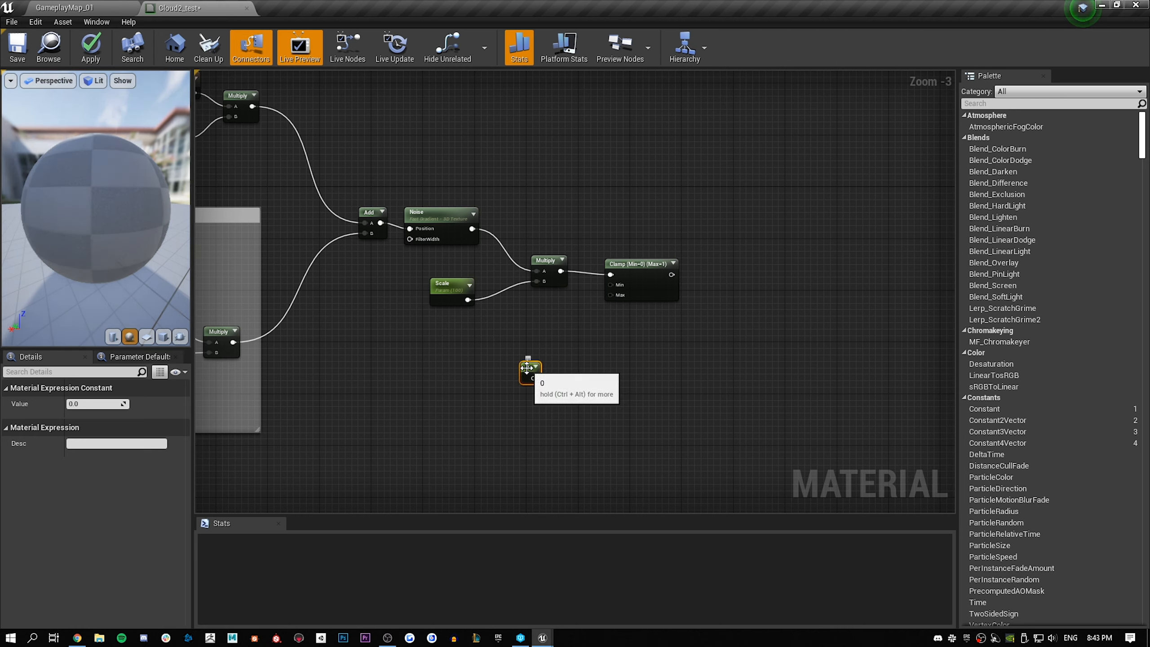
drag(527, 368, 501, 388)
right_click(502, 388)
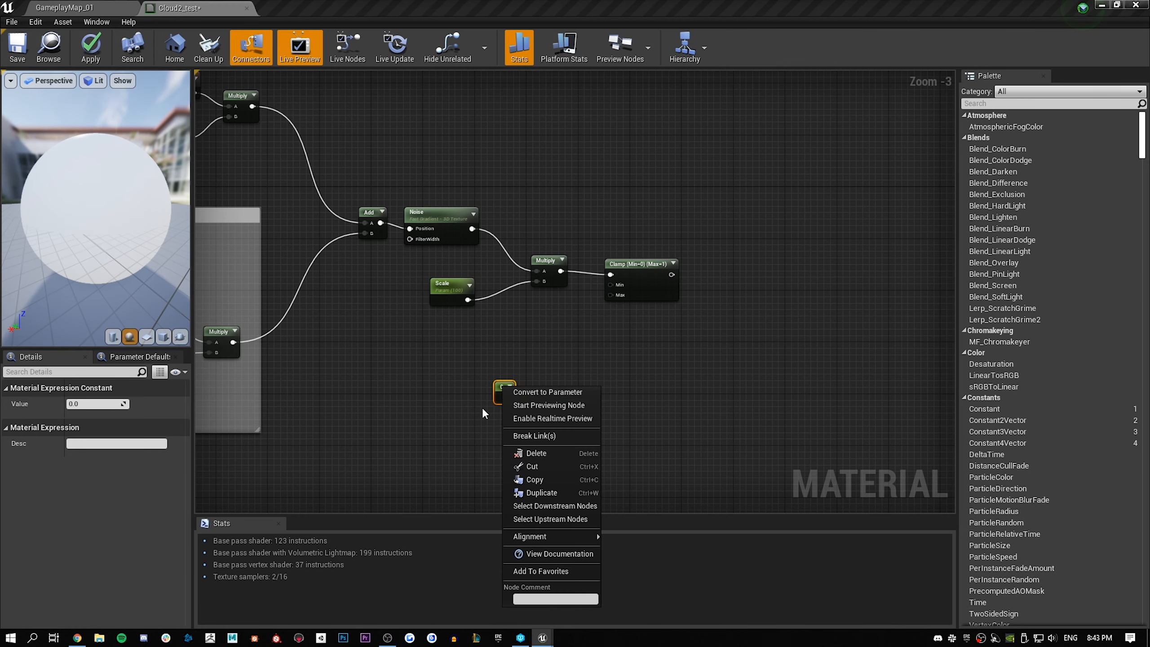
click(525, 392)
text(Clamp)
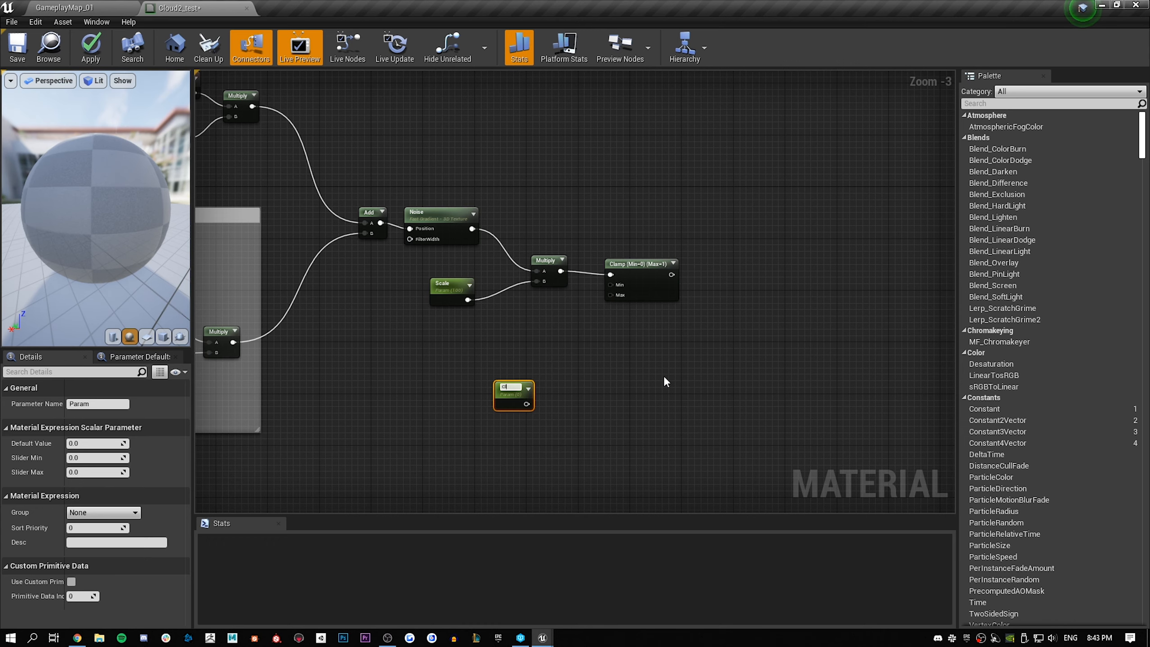
key(Return)
drag(501, 393, 468, 406)
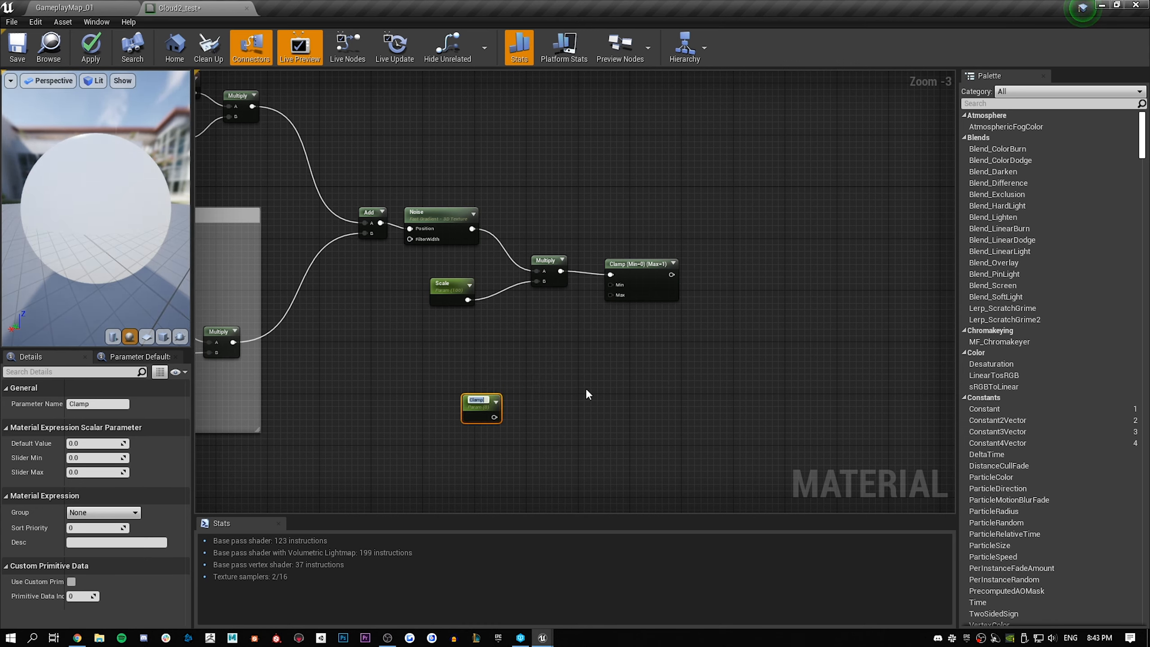
click(583, 374)
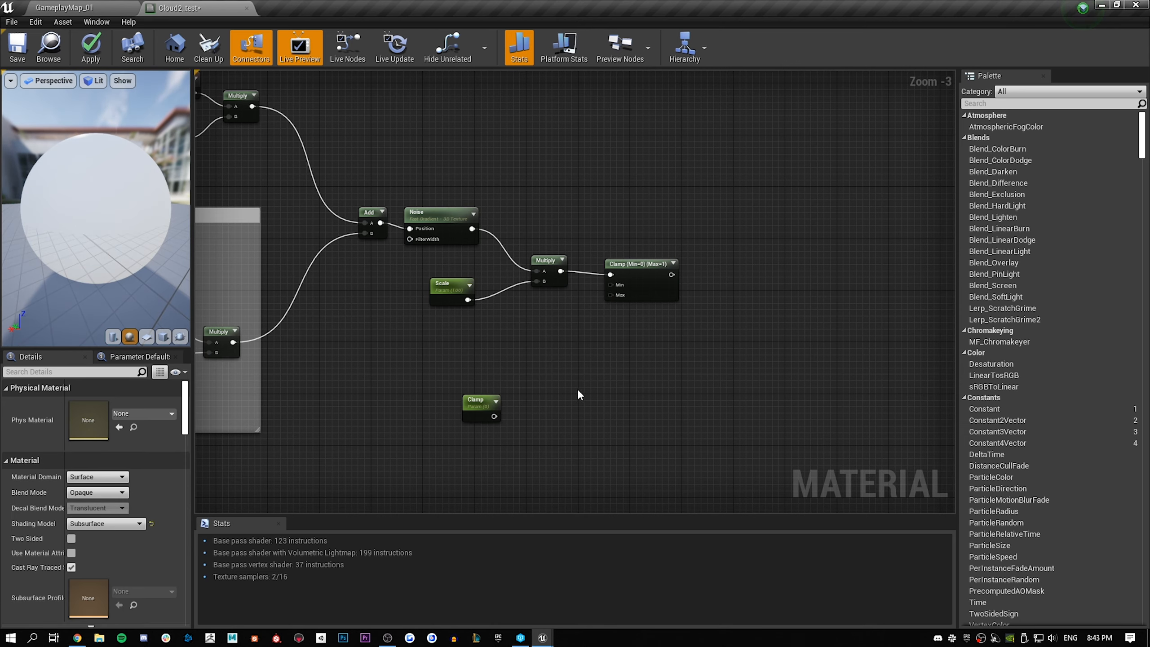
Add a Multiply node taking the Clamp parameter as A, connect its output to the Clamp node's Min, and connect the parameter to Max
click(555, 376)
drag(575, 381, 552, 367)
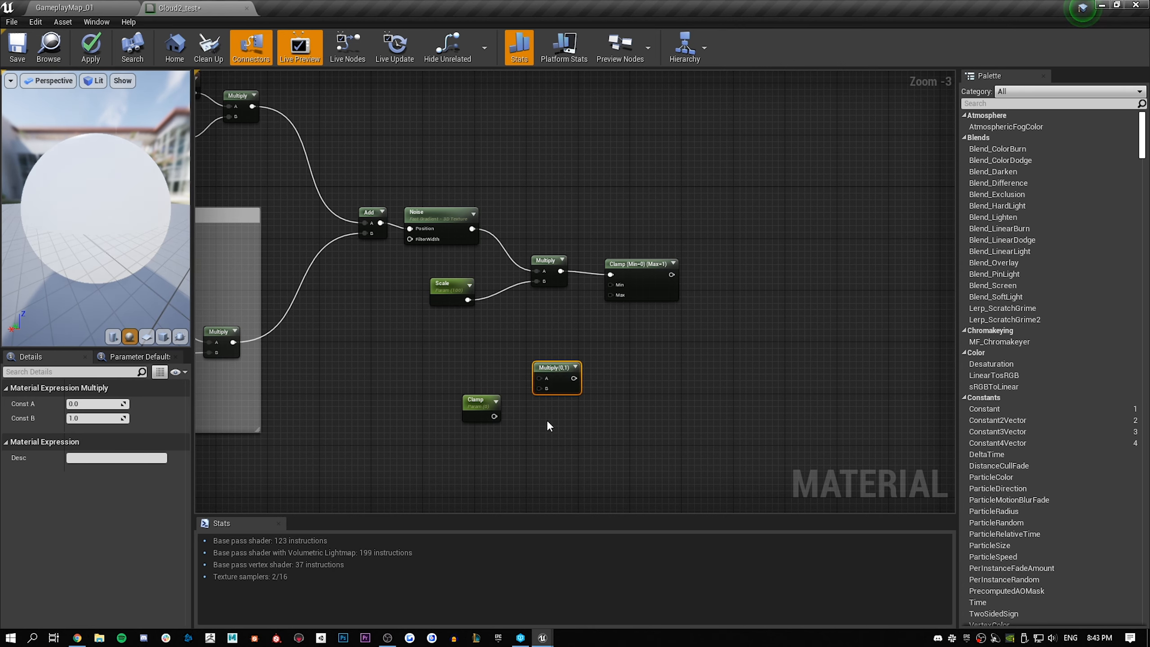
drag(494, 415, 611, 283)
drag(494, 416, 615, 293)
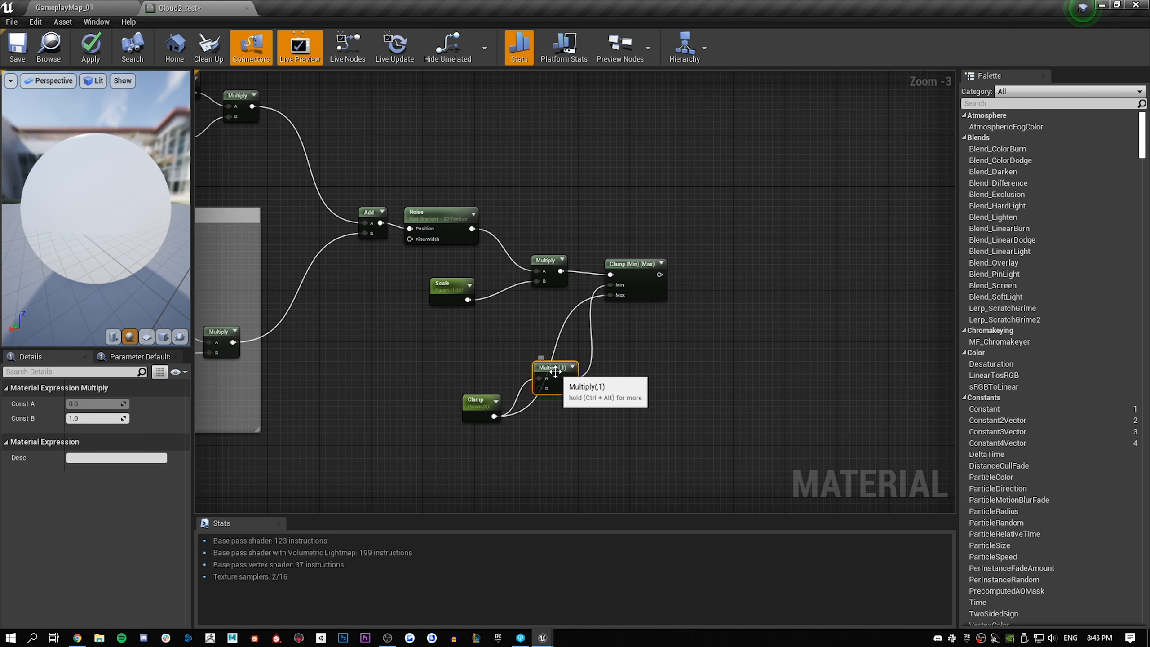
Set Const B of the Multiply node feeding the Clamp node's Min to -1
click(98, 418)
text(-1)
key(Return)
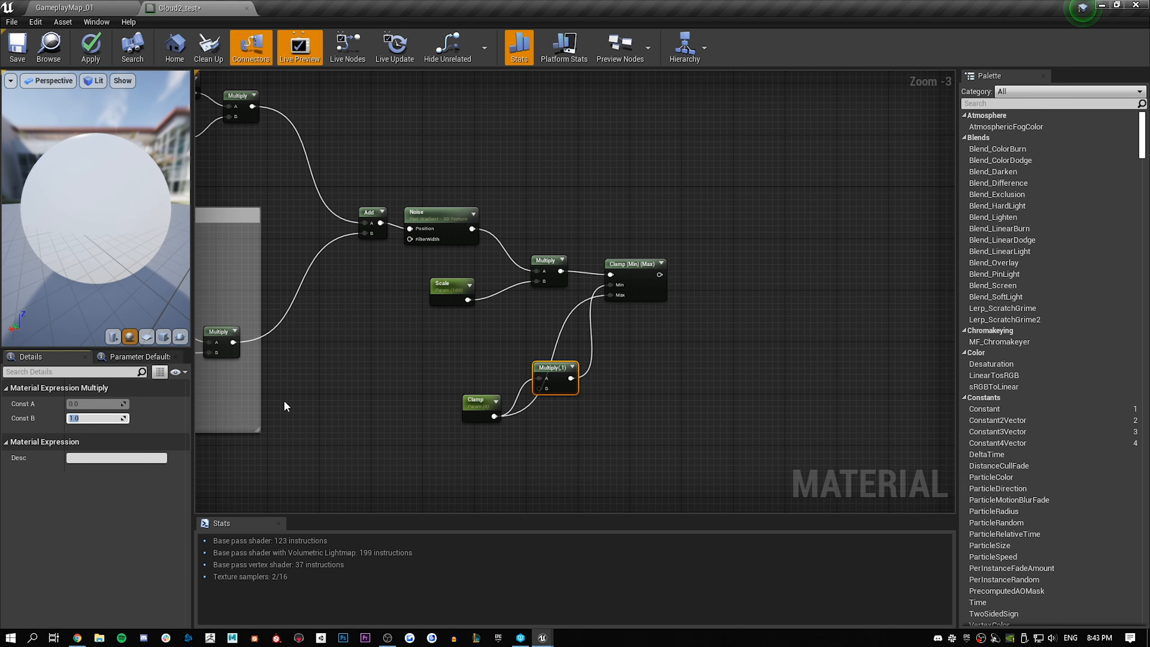
click(668, 353)
Set the default value of the Clamp parameter to 200
right_drag(668, 352, 486, 308)
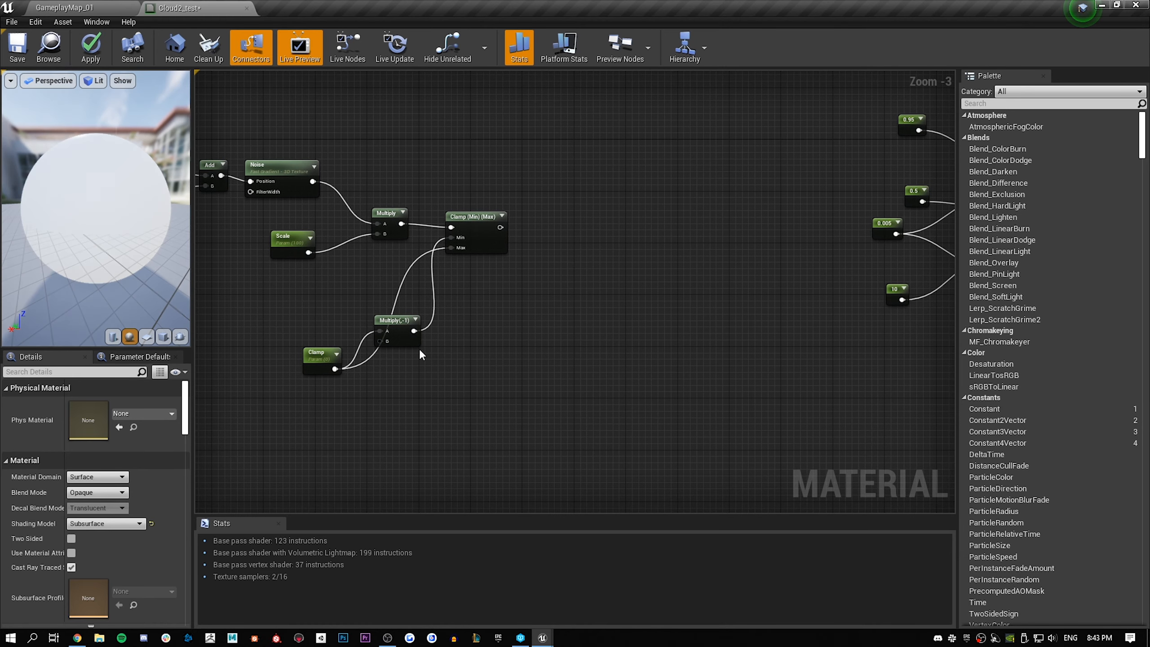
click(320, 356)
click(84, 446)
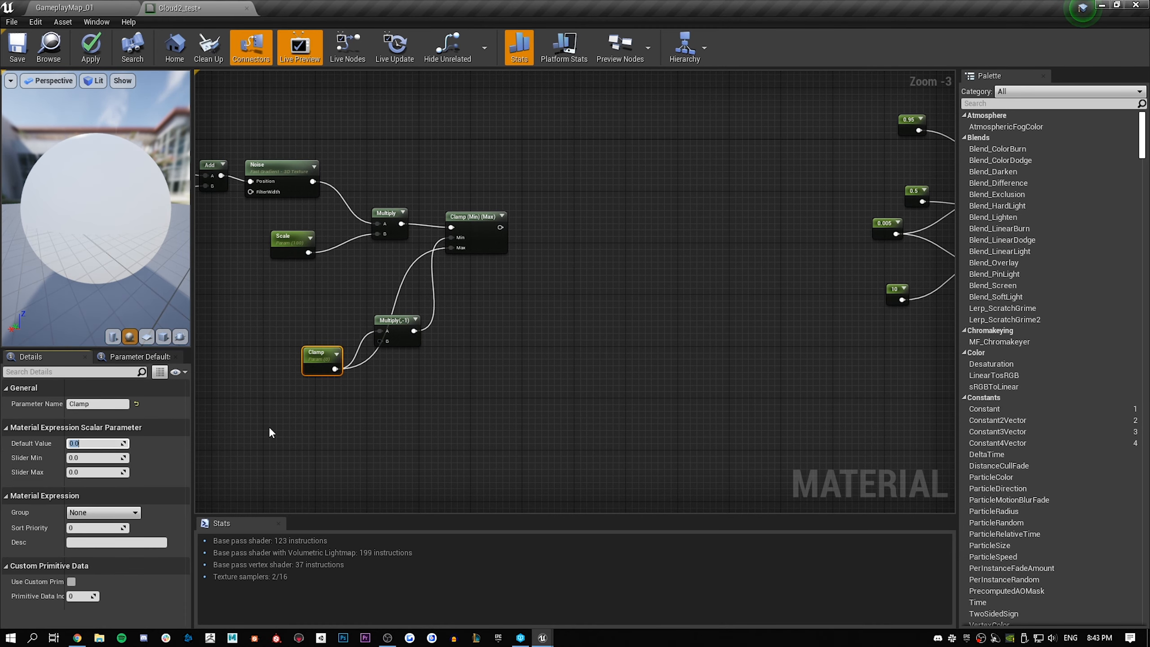
text(200)
key(Return)
Add a VertexNormalWS node to the right of the Clamp parameter and its Multiply
right_drag(523, 283, 599, 341)
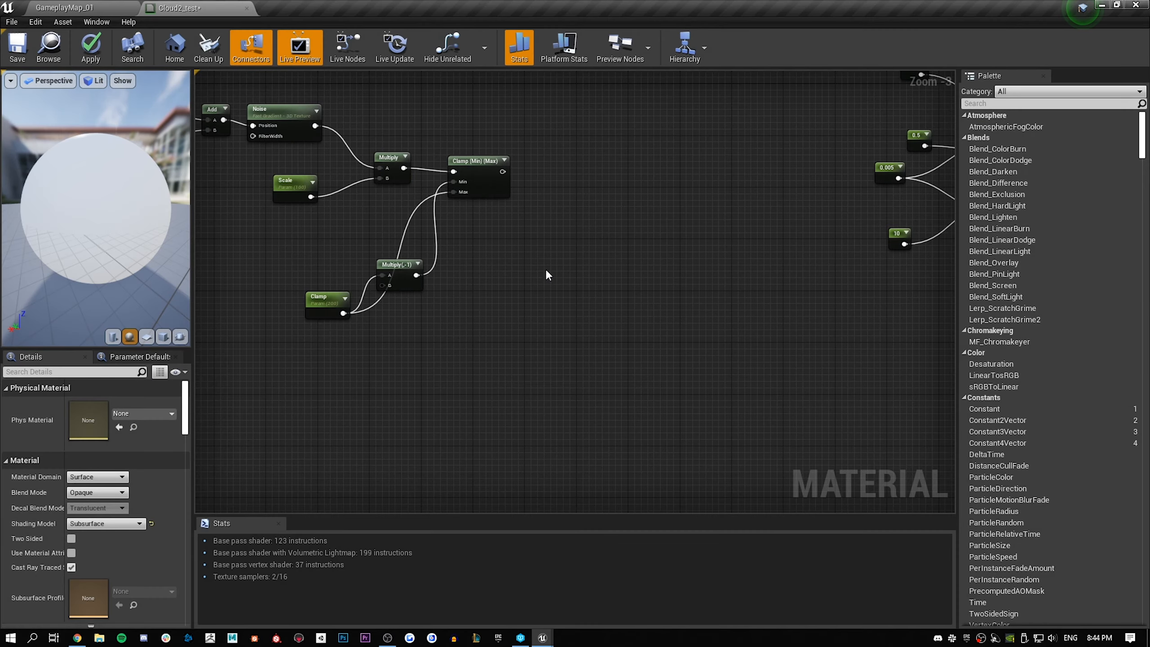
right_drag(545, 269, 569, 337)
right_click(547, 377)
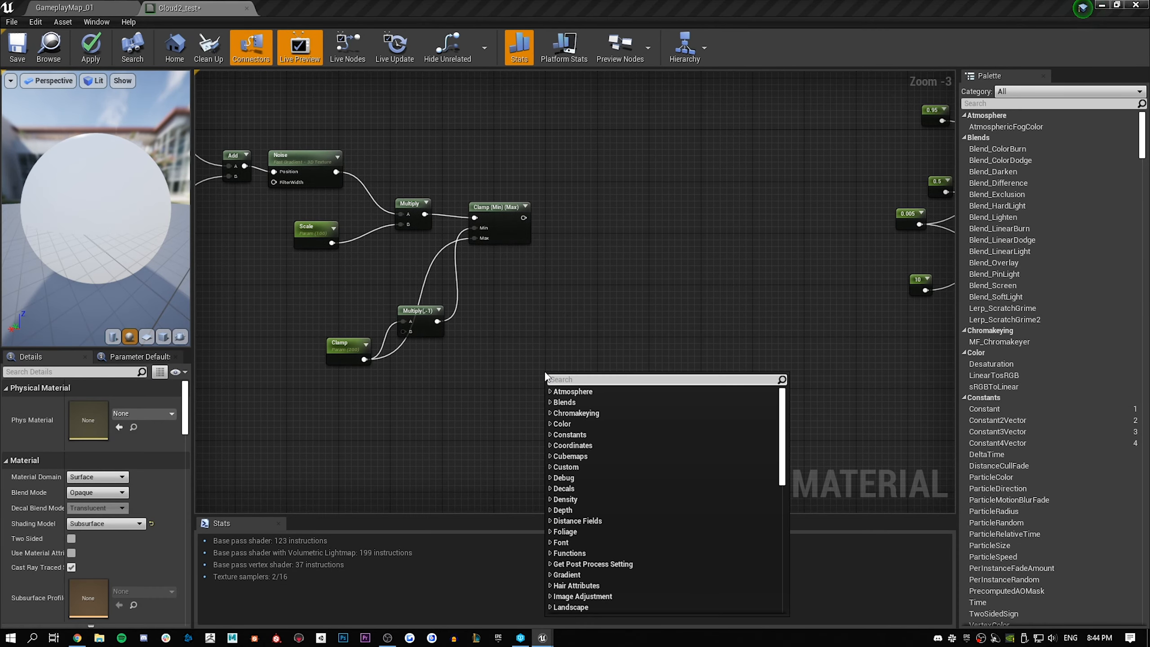
text(vert)
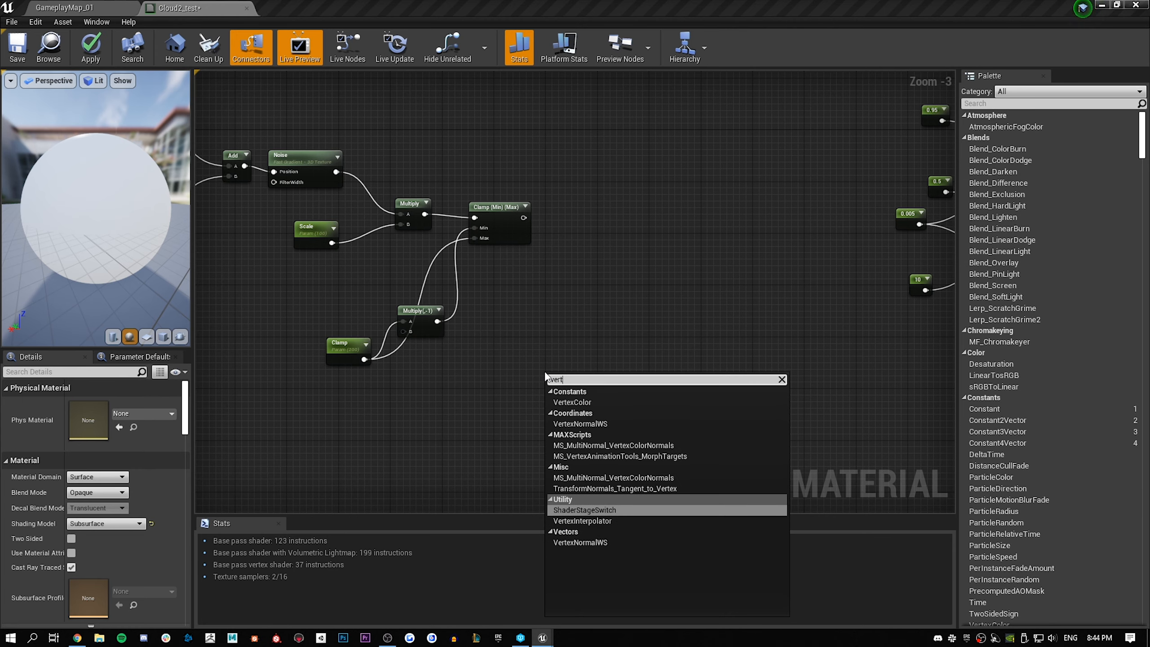
key(Down)
key(Down)
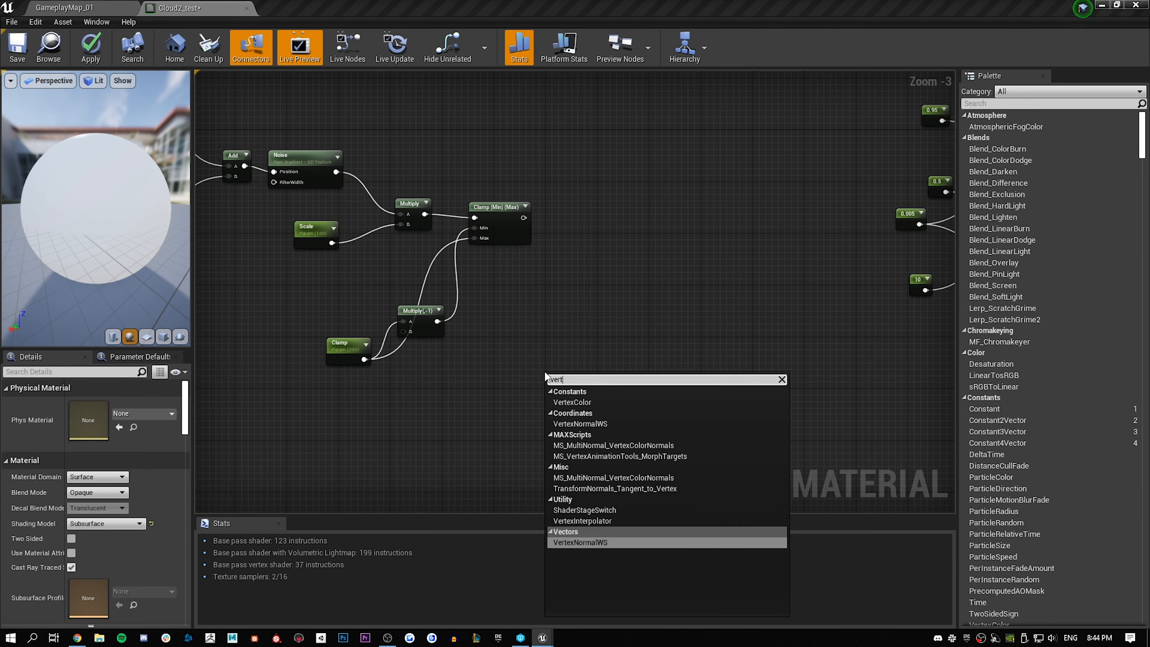
key(Return)
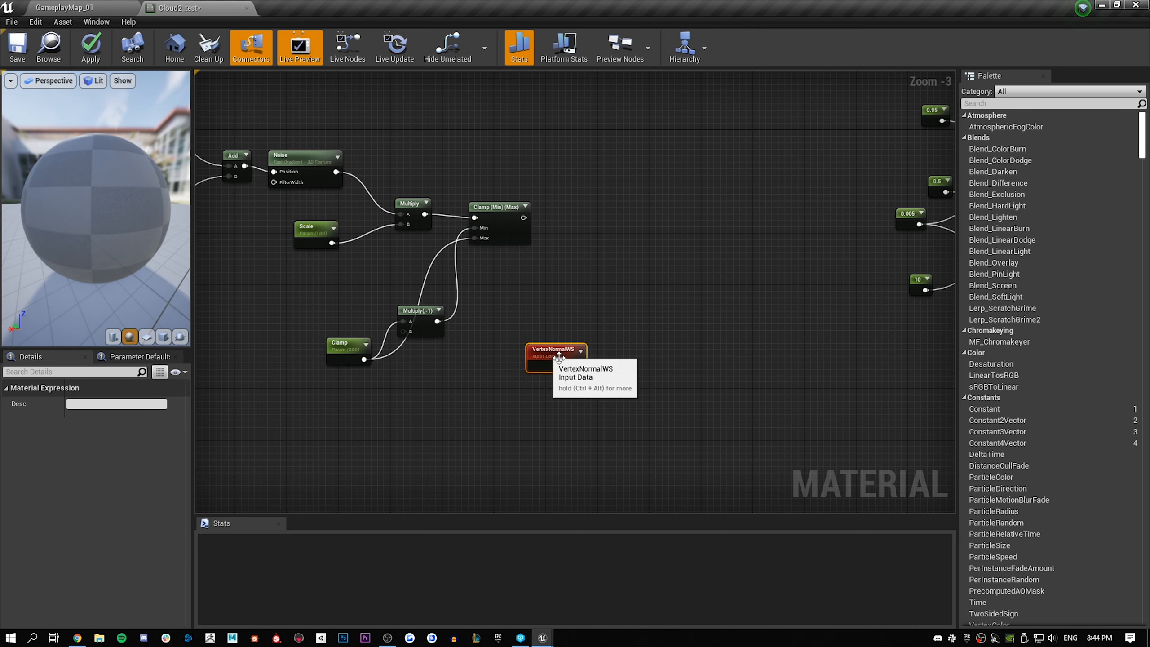
Add a LocalPosition node below and slightly to the left of the VertexNormalWS node
right_drag(656, 350, 576, 292)
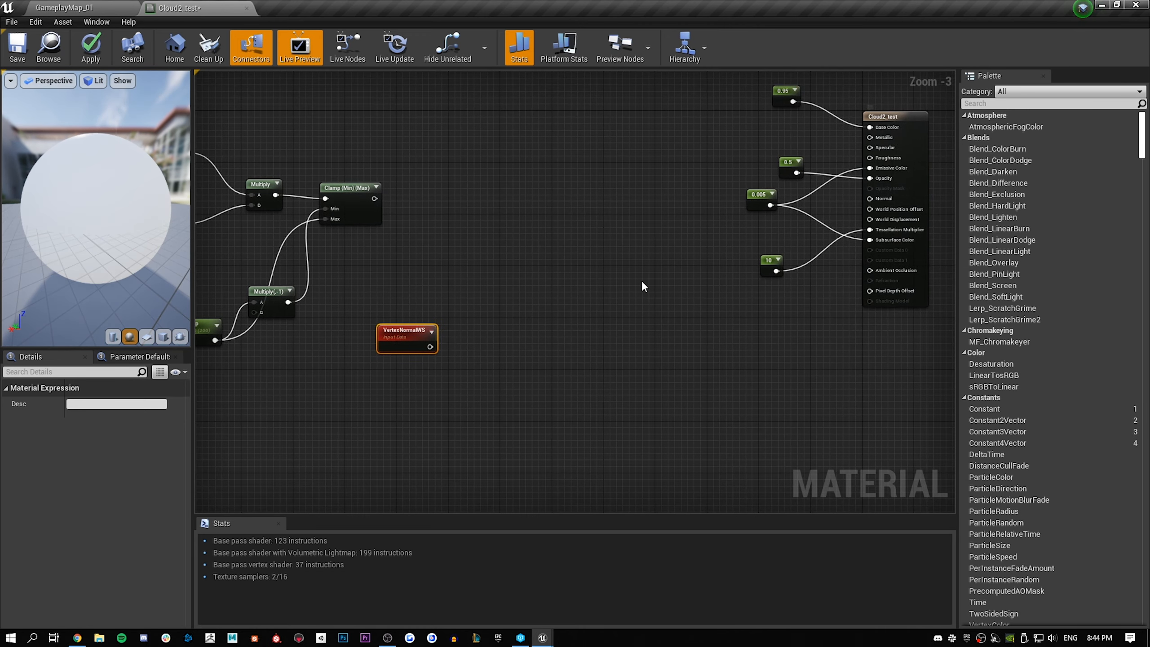
right_drag(492, 287, 633, 270)
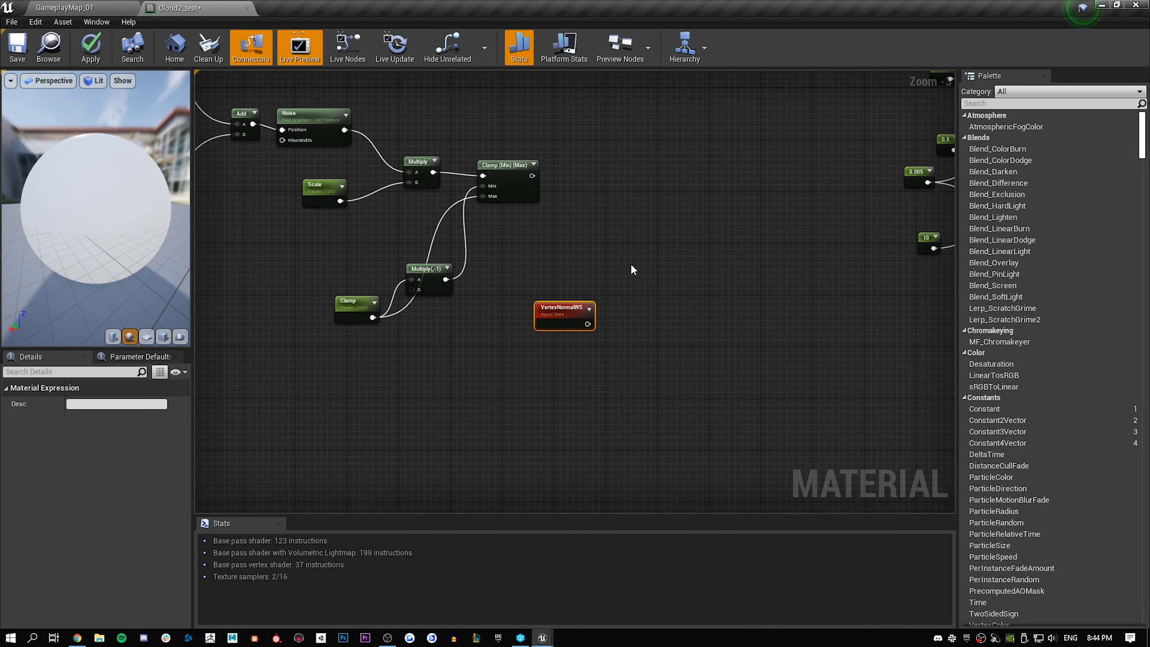
click(637, 449)
right_click(474, 384)
text(local)
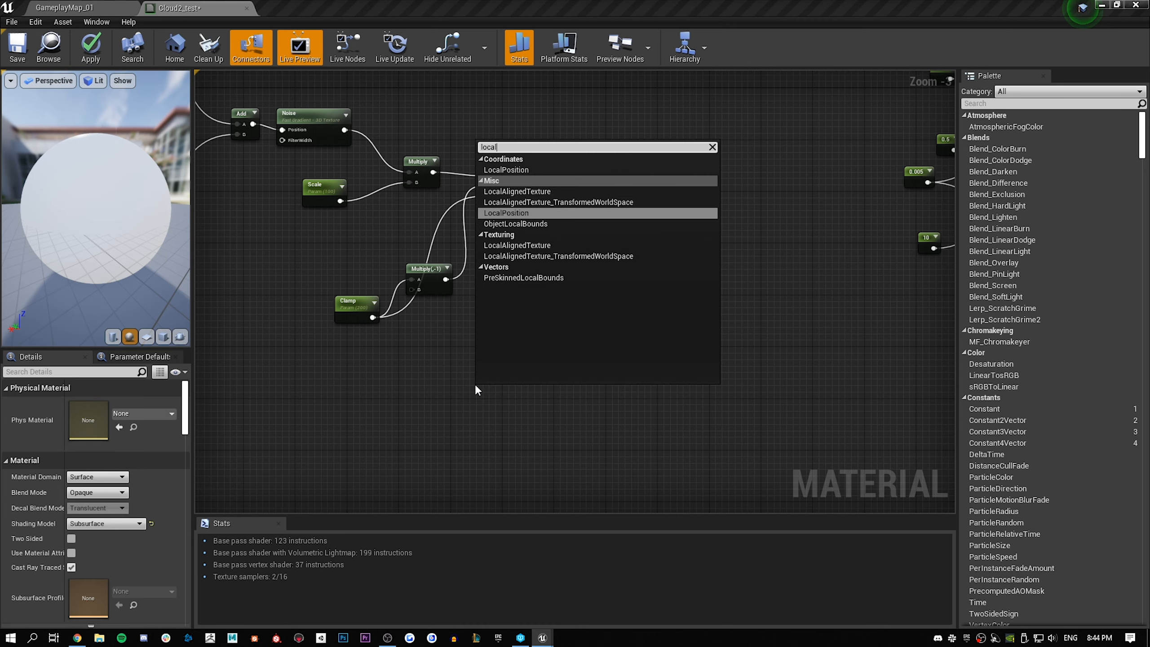
key(Return)
mouse_move(478, 385)
mouse_down()
mouse_move(459, 370)
mouse_move(461, 347)
mouse_up()
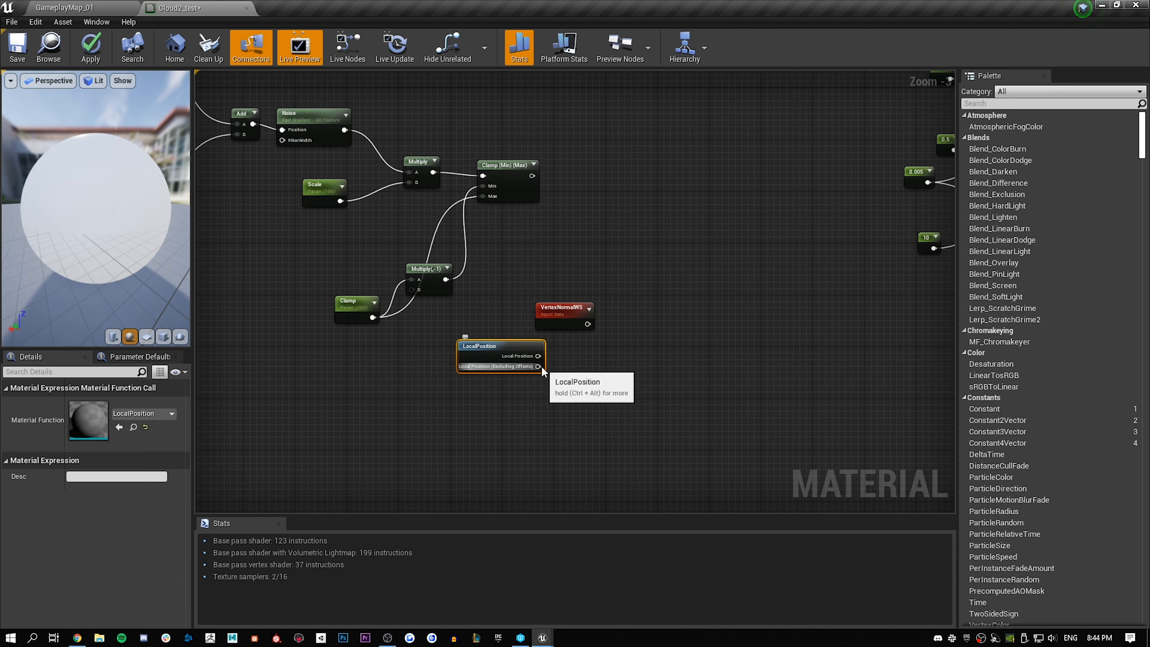
Add a Normalize node fed by LocalPosition's Local Position (Excluding Offsets) output
drag(541, 367, 576, 363)
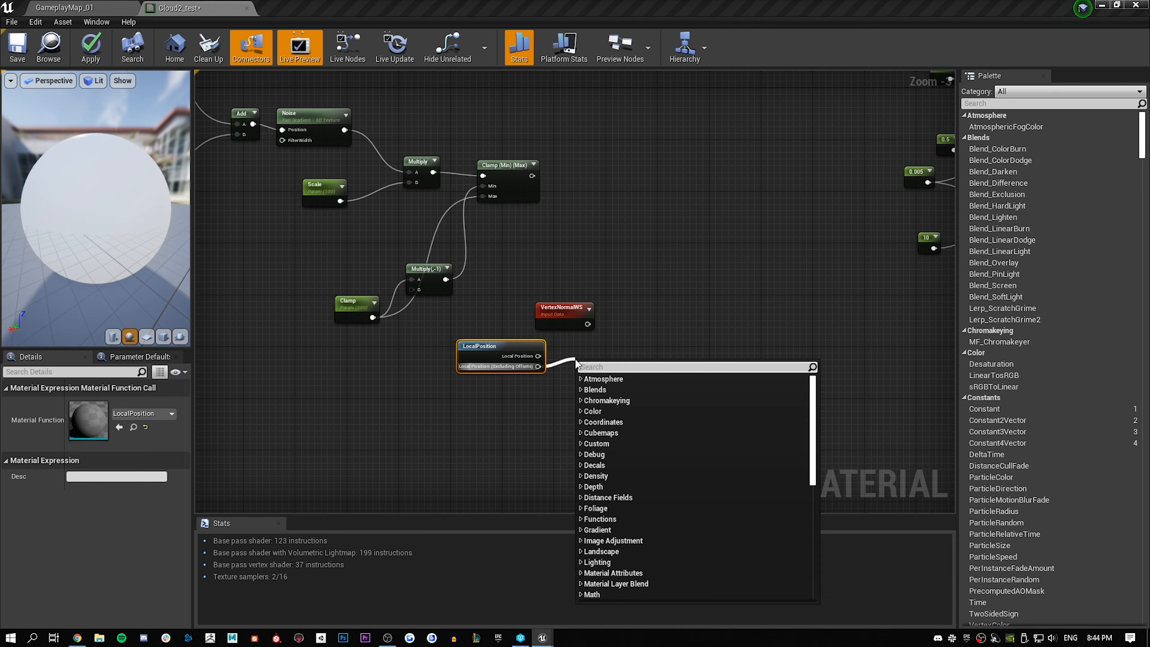
text(nor)
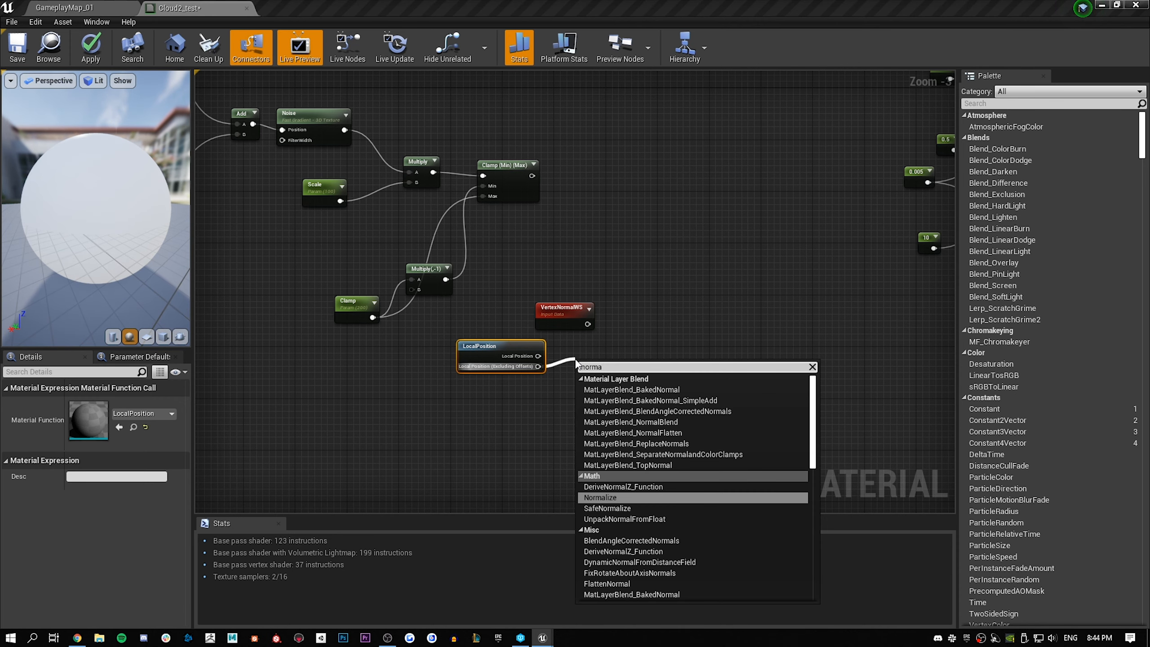
text(ma)
key(Return)
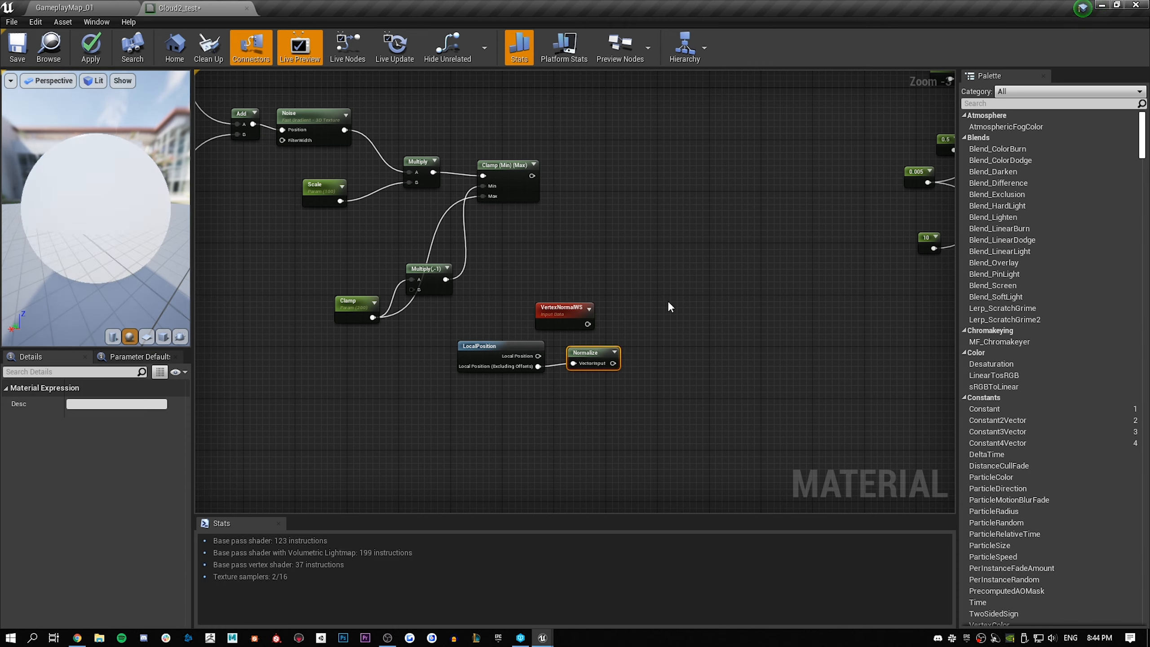
Add a StaticSwitchParameter node to the right of VertexNormalWS and name it VertexNormalBased
right_click(670, 307)
text(swi)
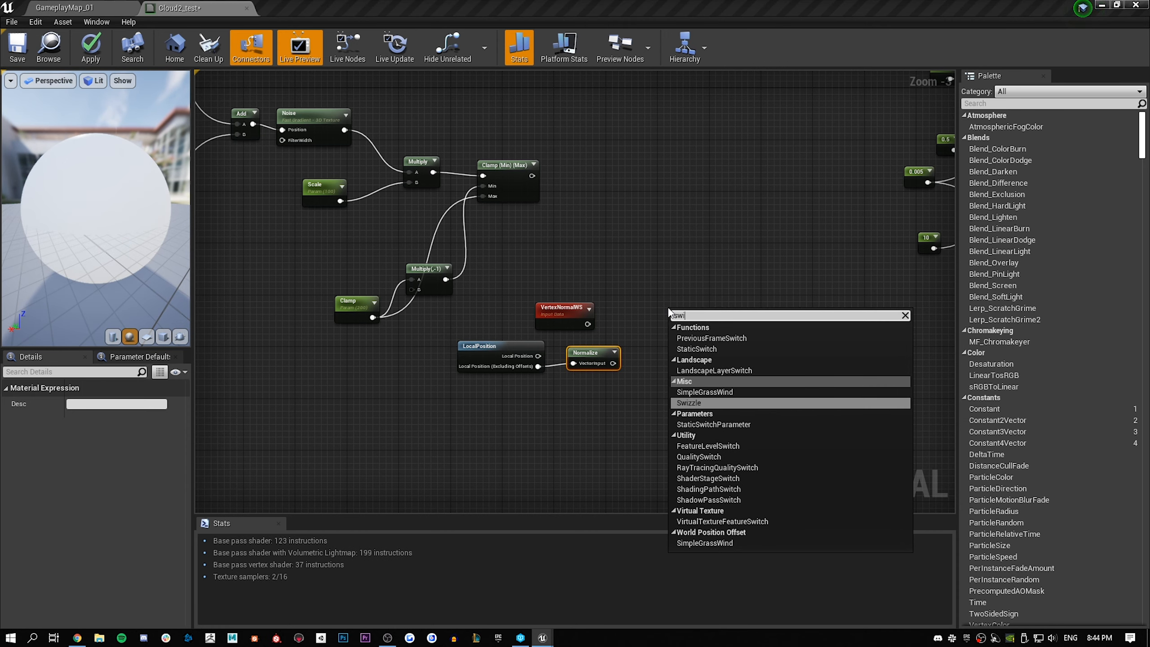
text(tchb)
key(BackSpace)
text(p)
key(Return)
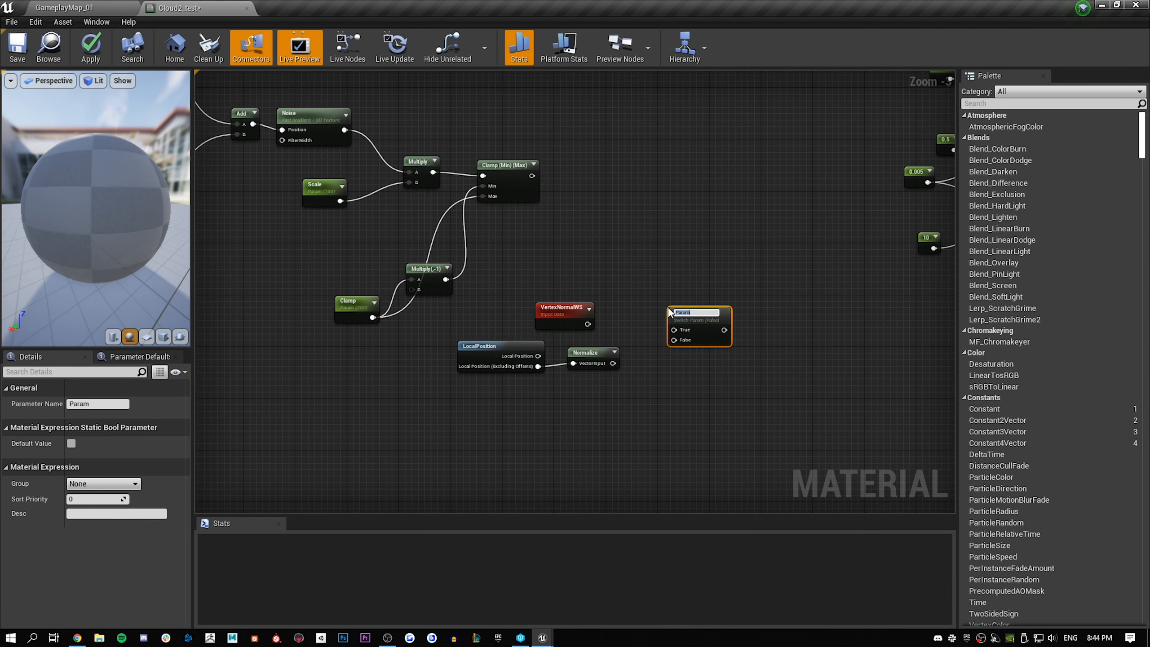
text(V)
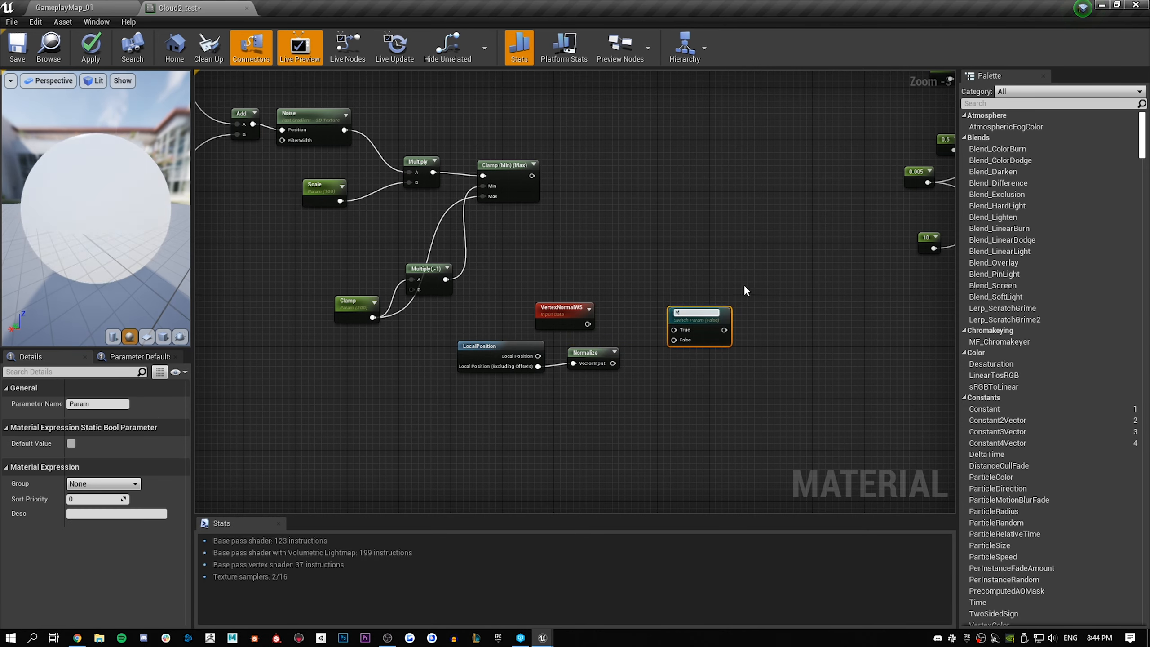
text(ertexNorm)
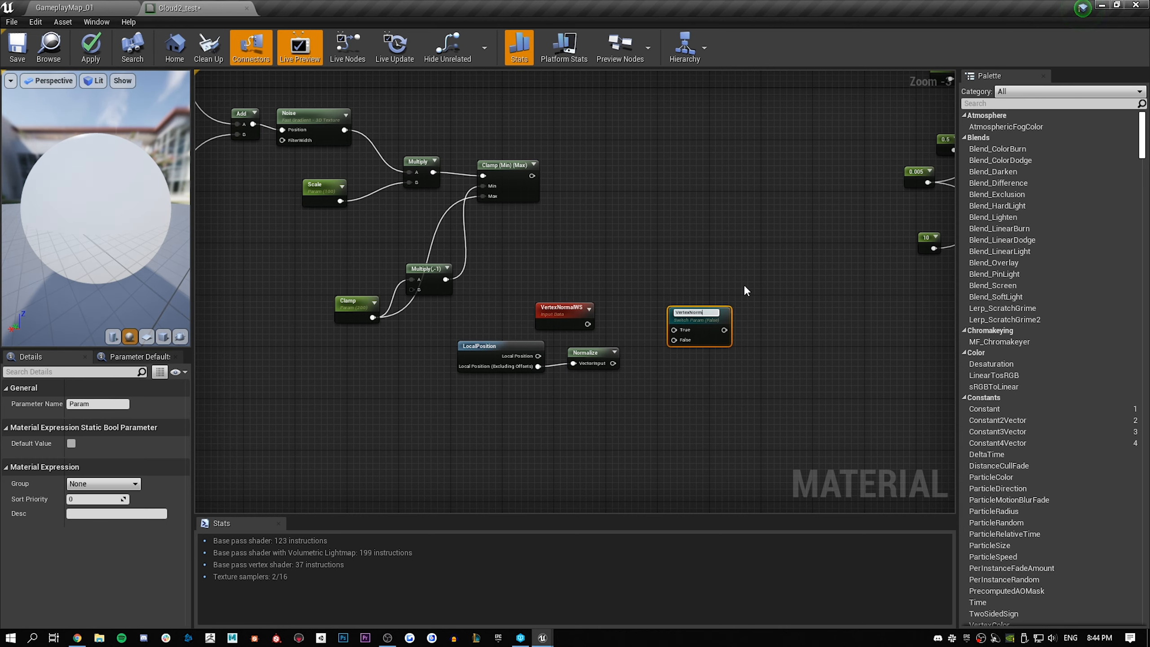
text(alBased)
key(Return)
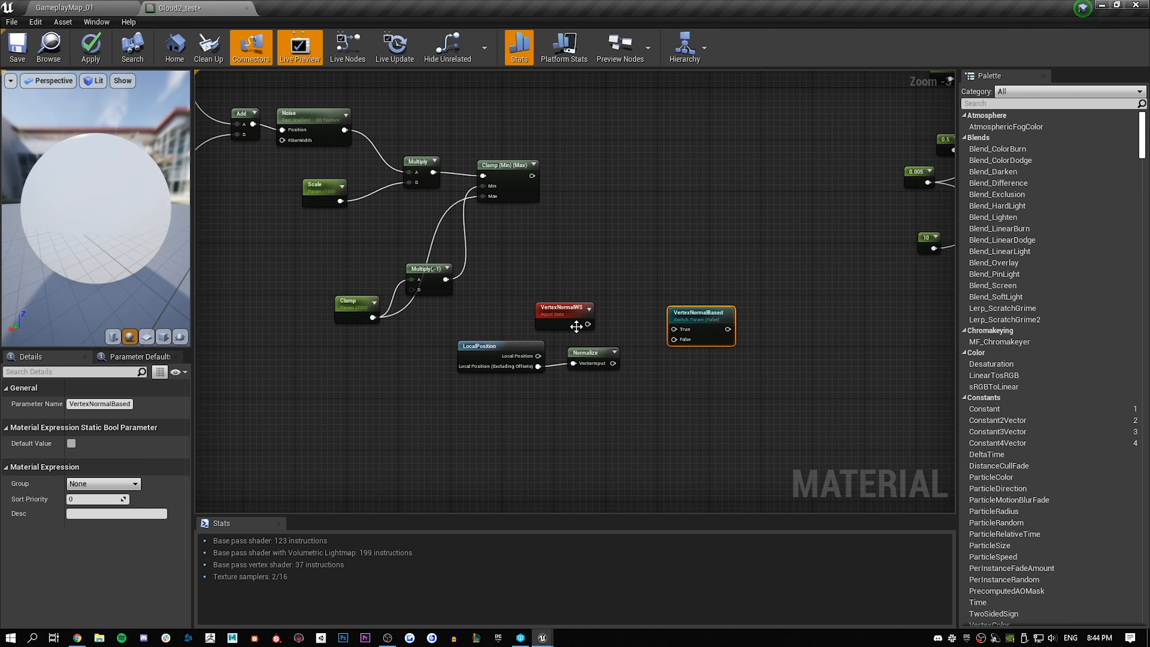
Connect VertexNormalWS to the VertexNormalBased switch's True input and Normalize to False, and set the switch's default value to true
drag(588, 324, 675, 331)
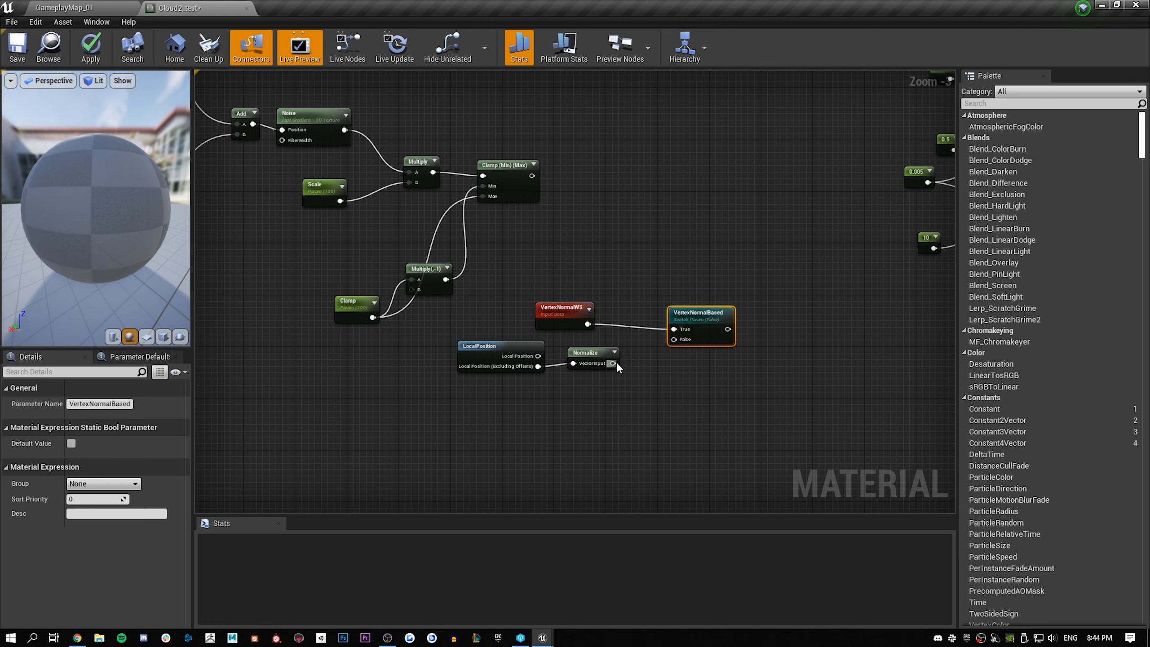
drag(613, 363, 675, 339)
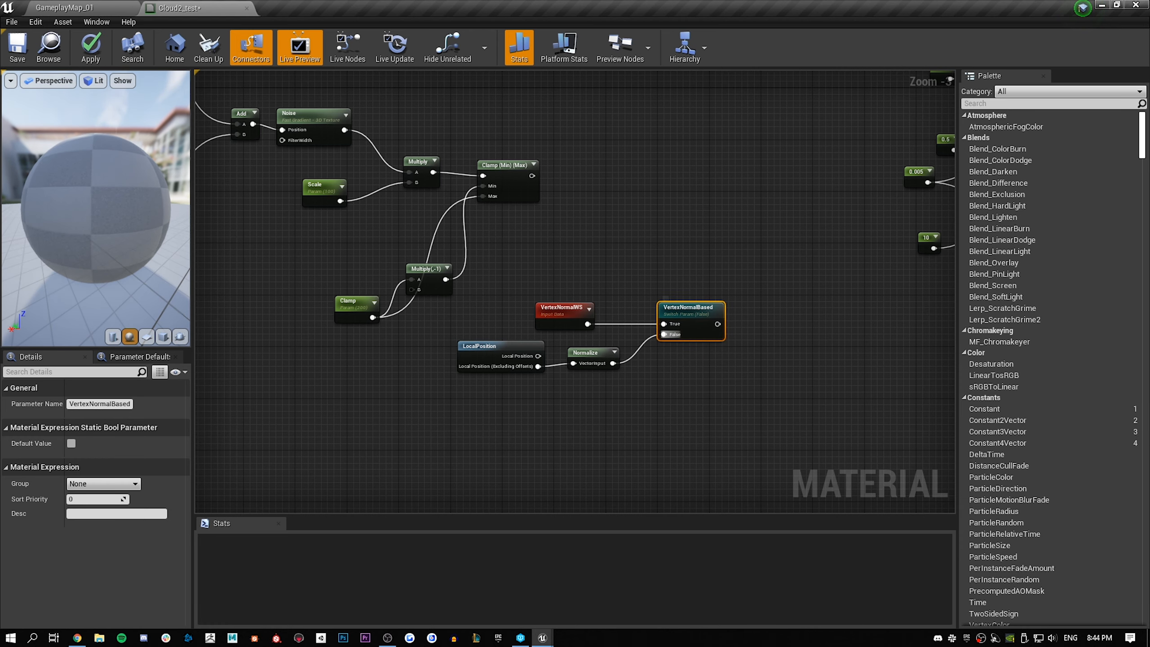
right_drag(593, 212, 532, 238)
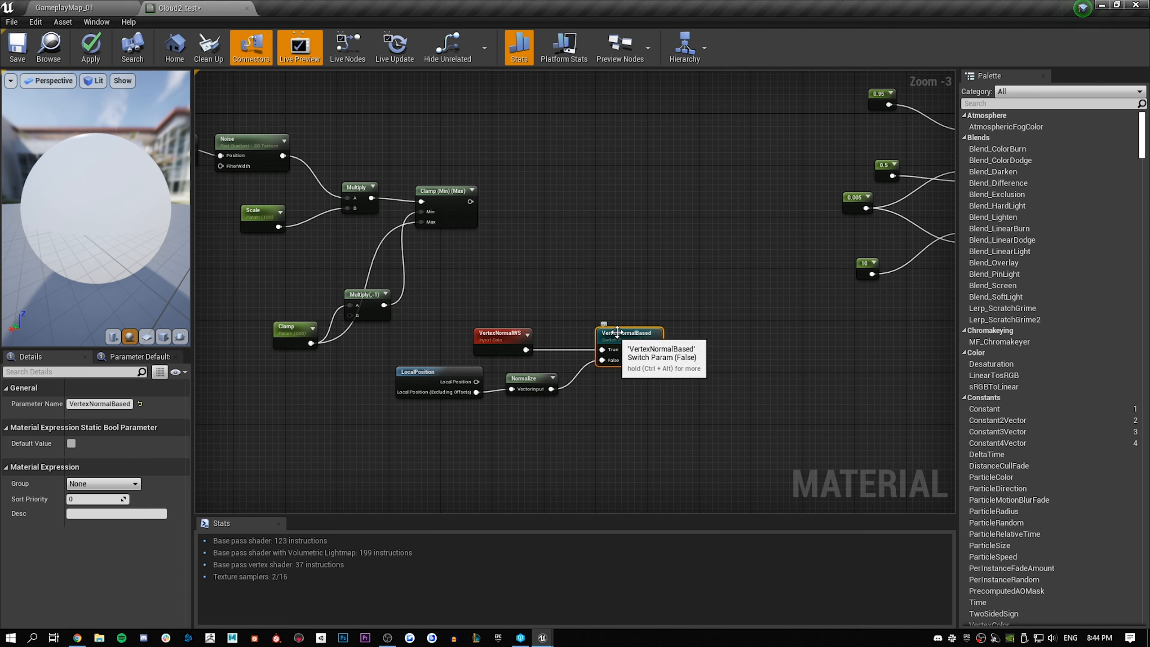
click(71, 443)
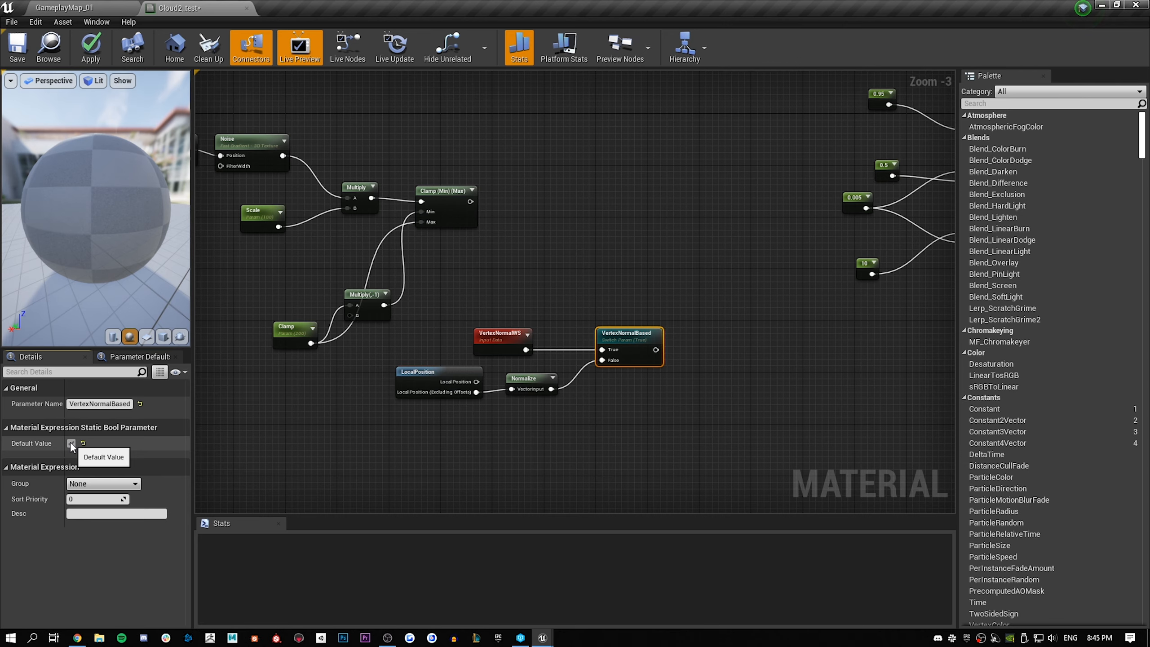
Move the VertexNormalWS, LocalPosition, Normalize and VertexNormalBased nodes together to below the Clamp parameter
right_drag(640, 238, 601, 270)
drag(685, 311, 439, 417)
drag(463, 366, 327, 421)
click(595, 256)
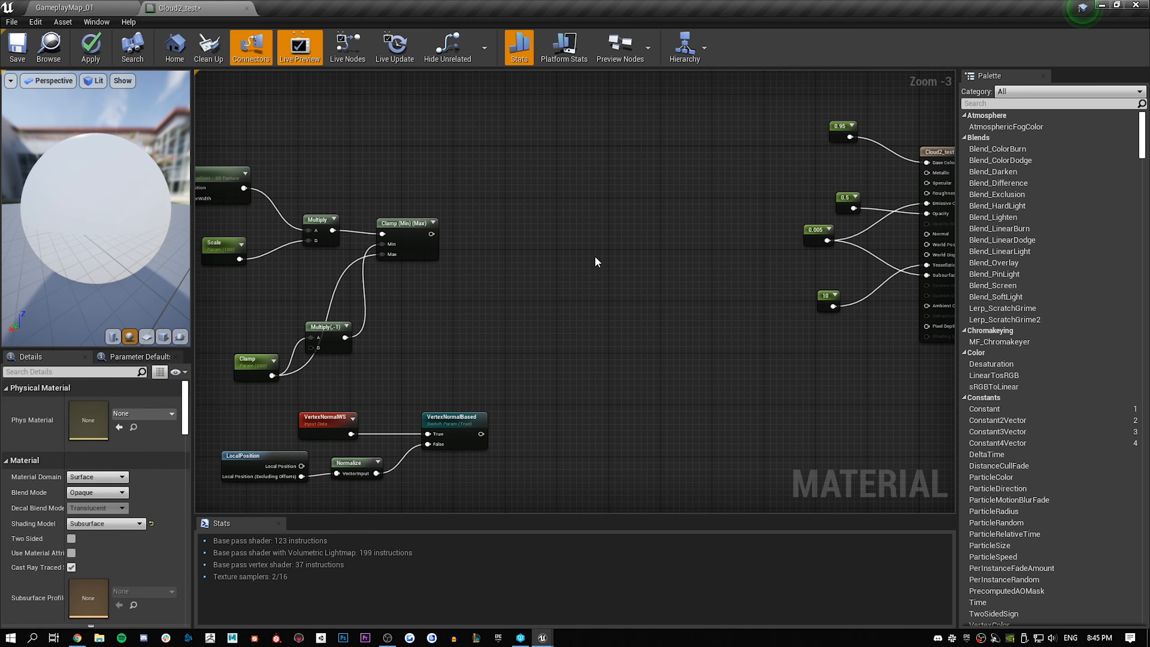
Add a Multiply node that takes the Clamp node's output as A and the VertexNormalBased switch as B
click(525, 303)
drag(432, 234, 530, 317)
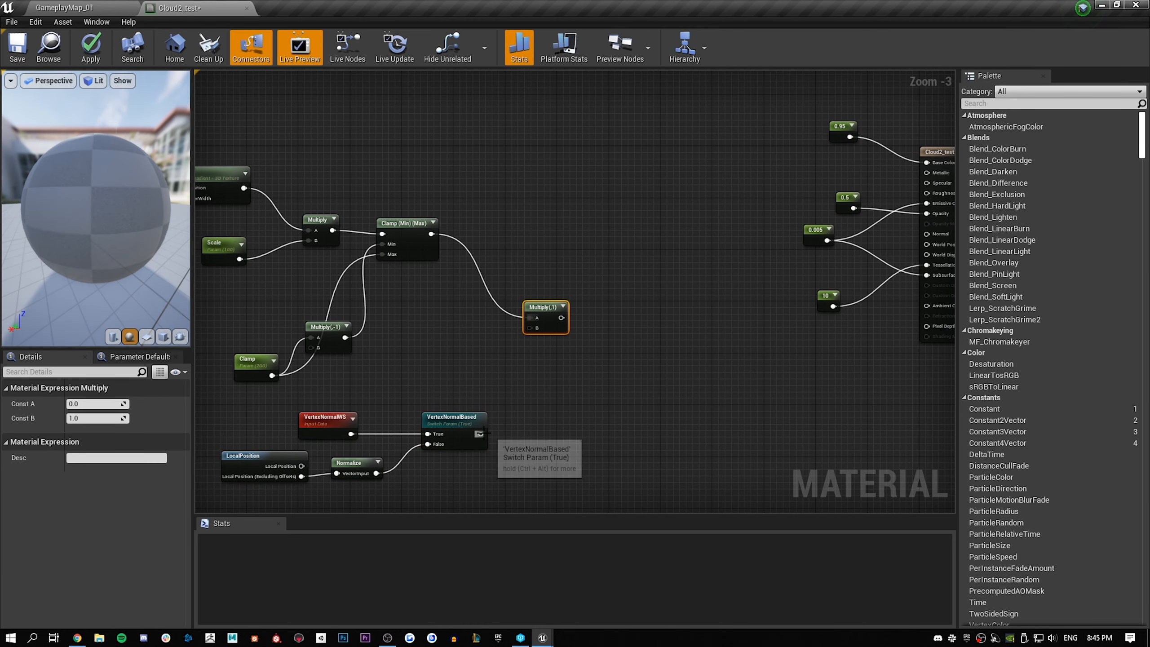
drag(480, 434, 530, 327)
click(530, 279)
right_drag(379, 168, 475, 179)
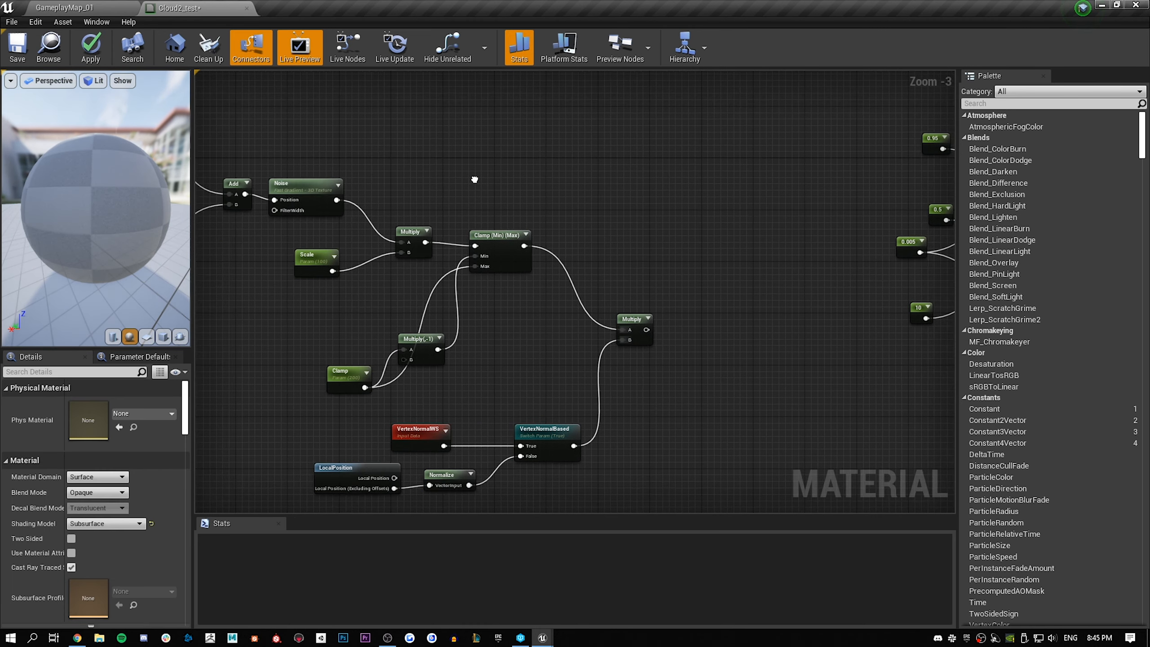
Preview the Noise node, the Clamp node and the final Multiply node on the preview sphere one after another
right_click(311, 186)
click(333, 193)
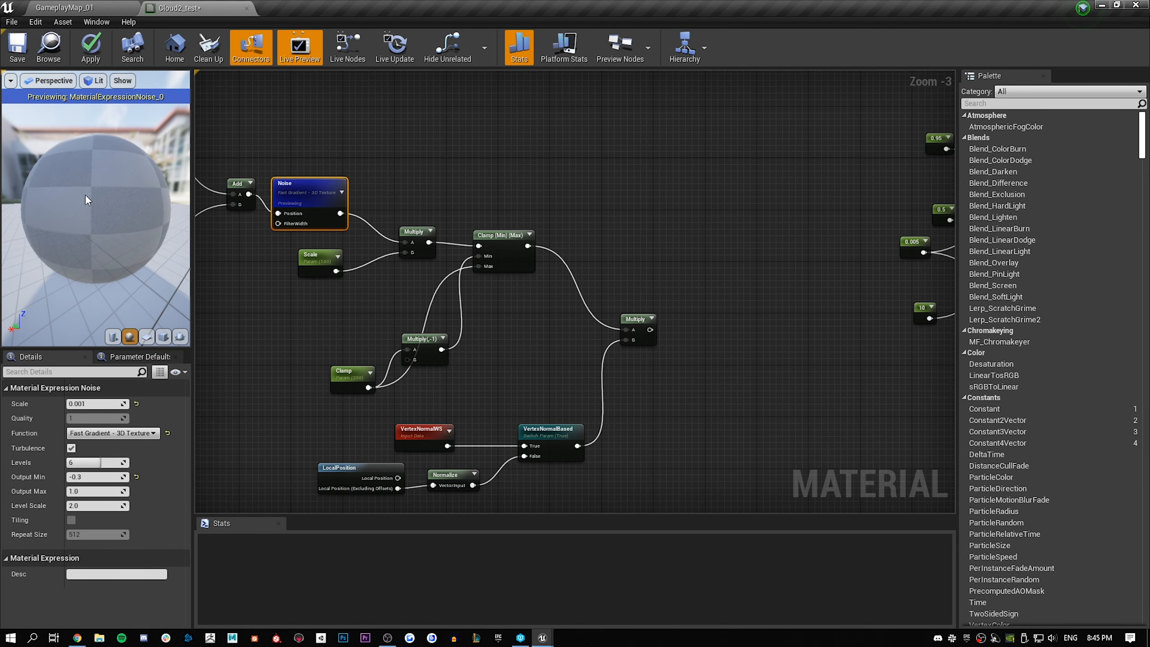
drag(127, 179, 32, 181)
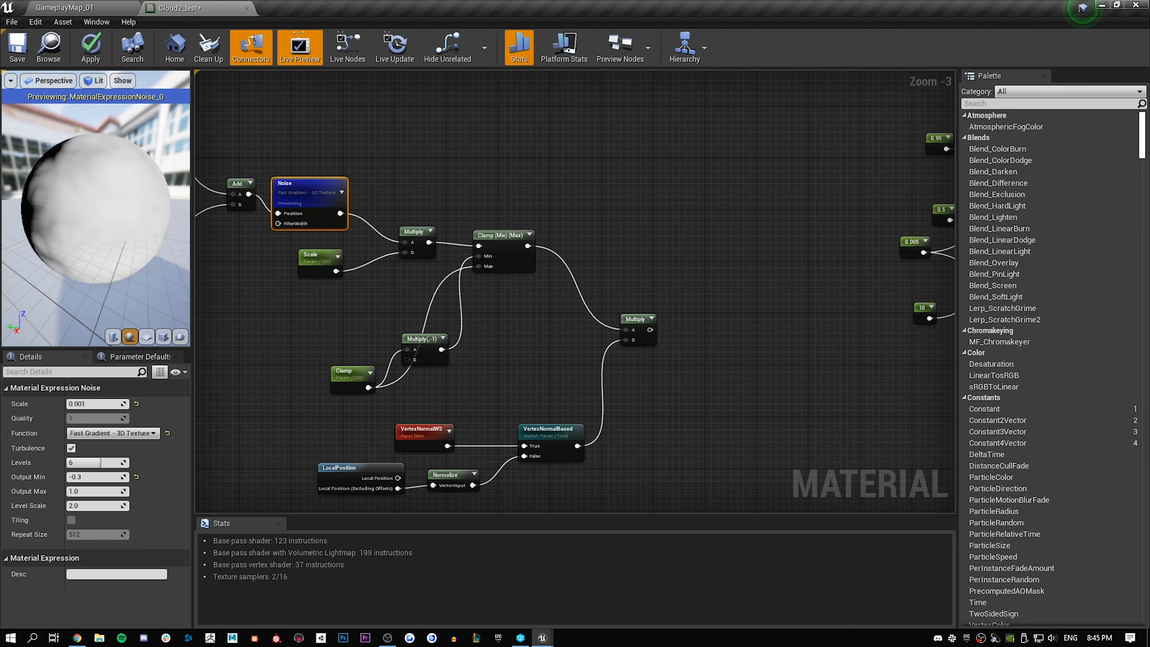
right_click(492, 246)
click(514, 252)
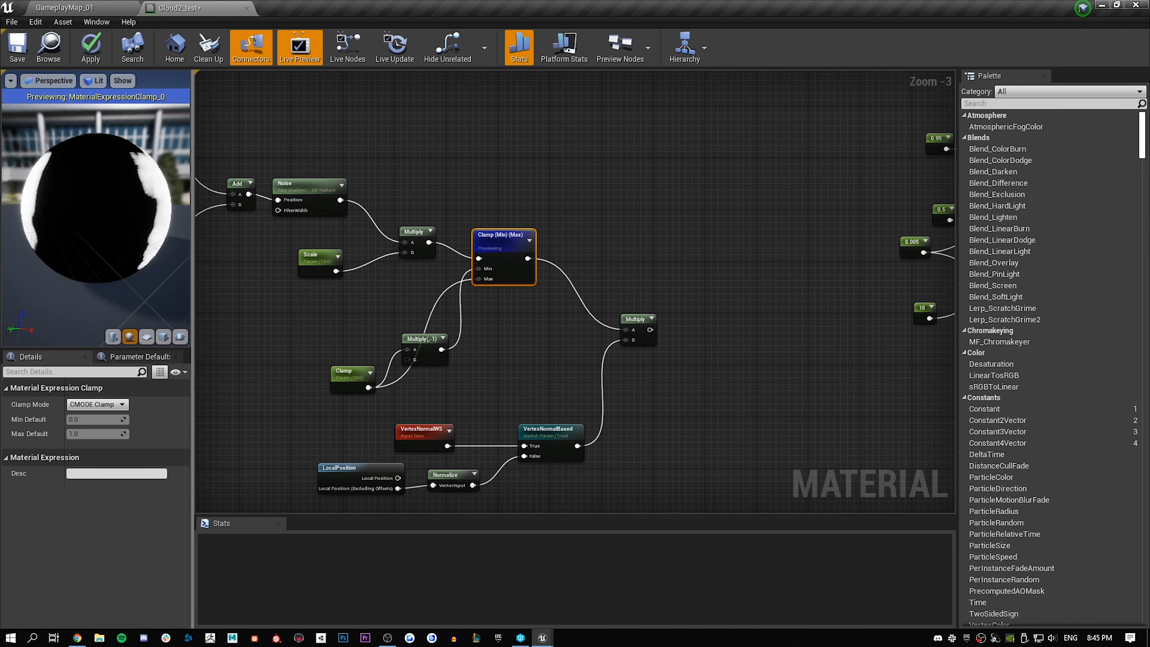
right_click(625, 314)
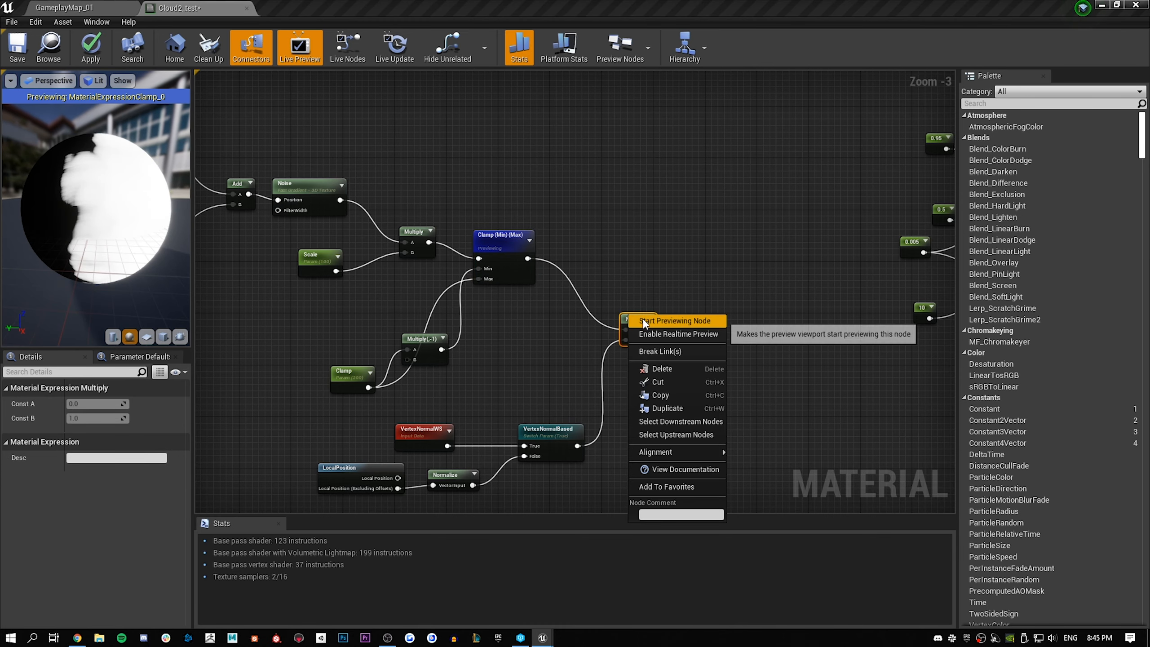
click(645, 323)
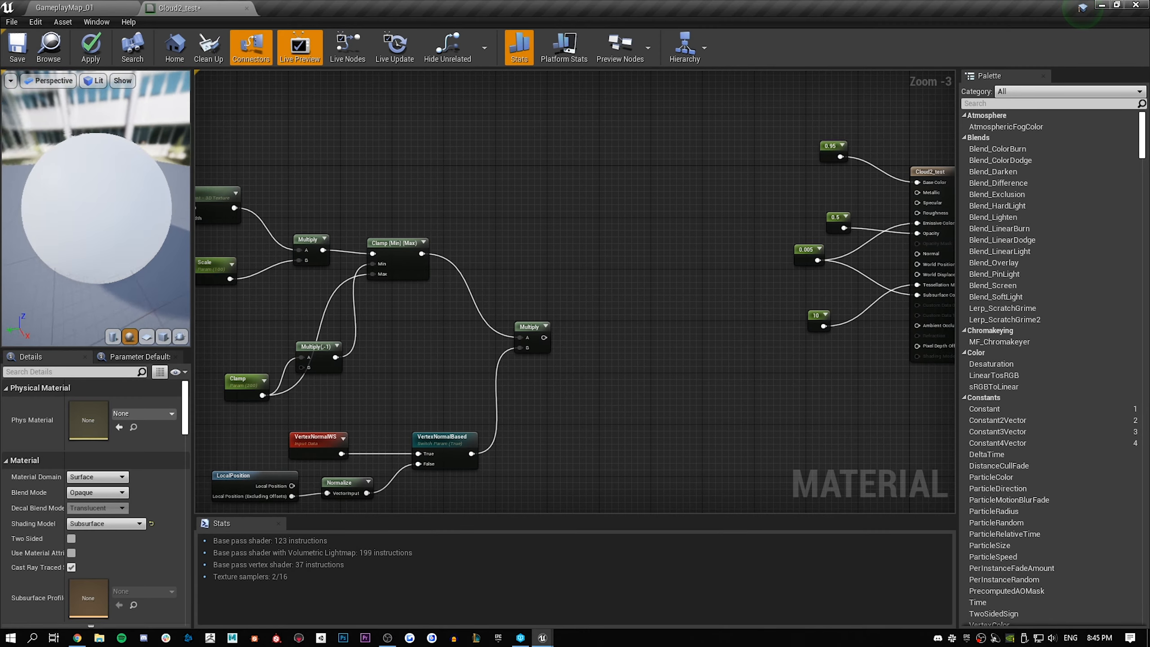
Connect the final Multiply node's output to the World Displacement input of the Cloud2_test material node
right_drag(660, 292, 596, 275)
drag(481, 321, 877, 262)
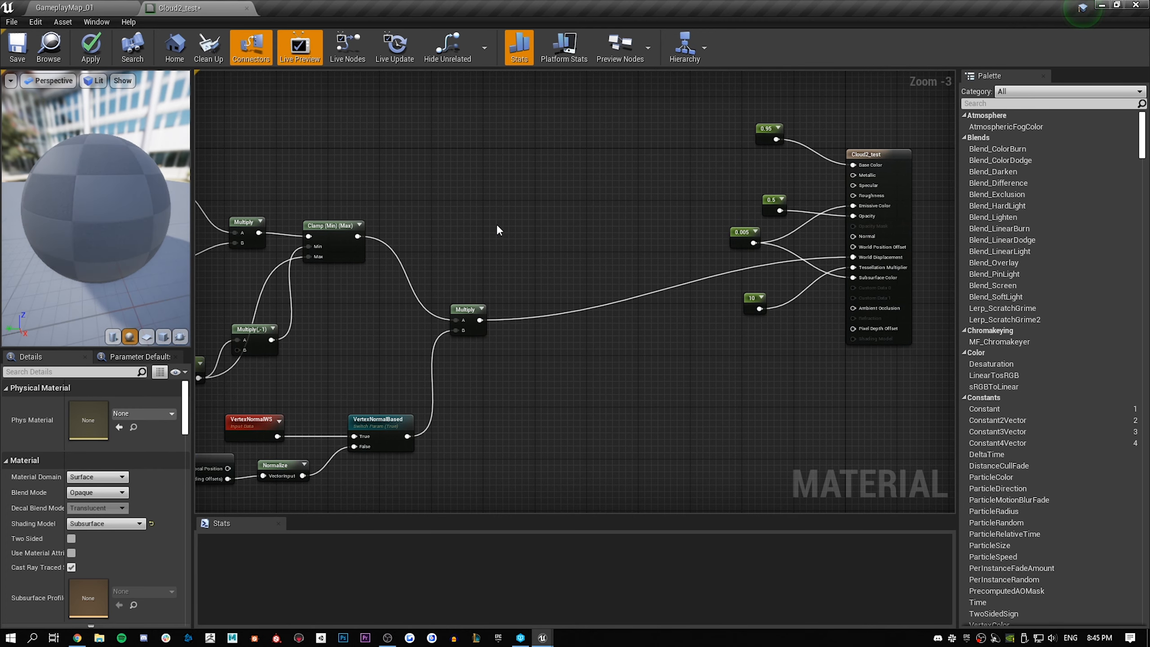
click(875, 154)
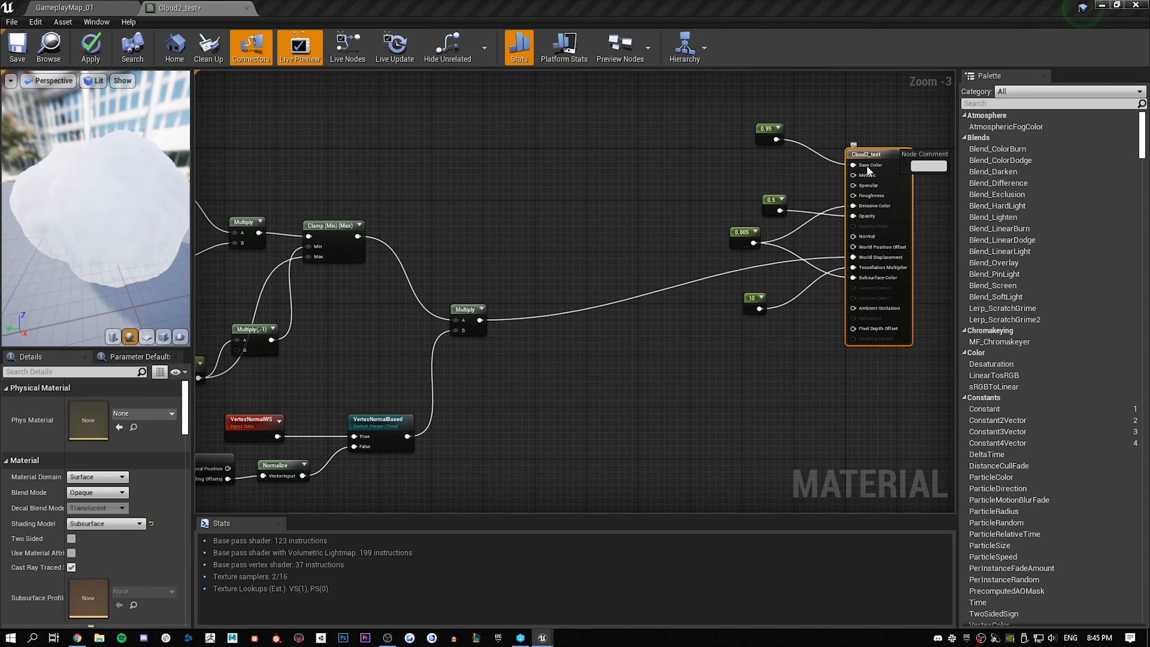
click(727, 105)
mouse_move(91, 204)
mouse_down()
mouse_move(185, 202)
mouse_move(75, 201)
mouse_move(59, 221)
mouse_move(81, 221)
mouse_up()
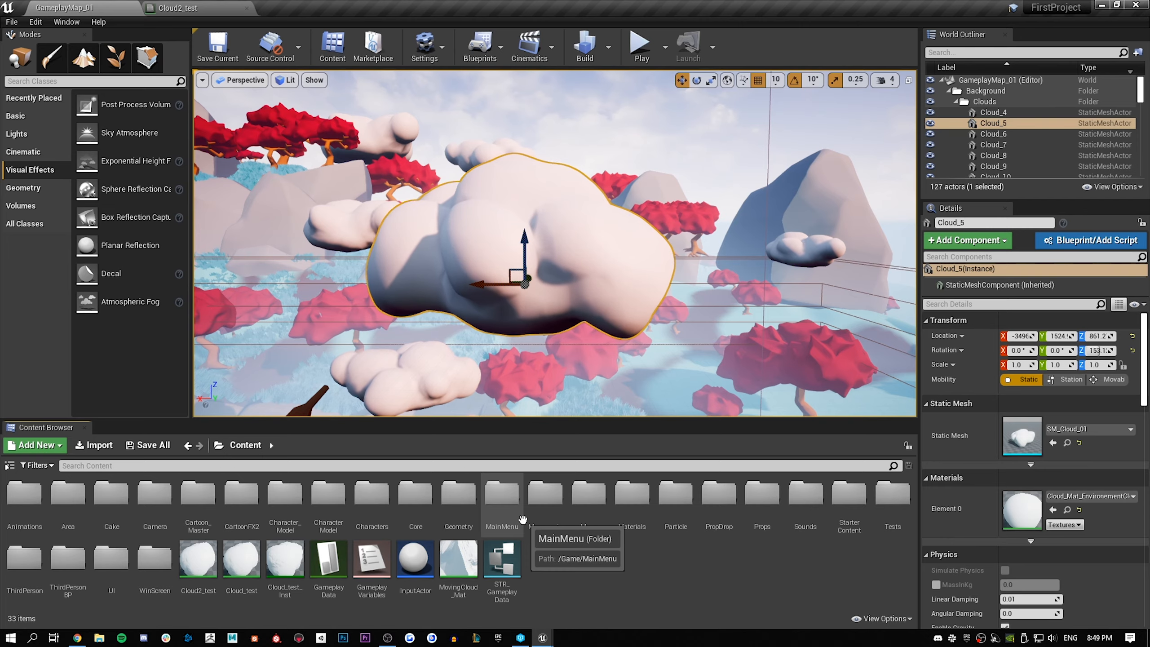
Assign the Cloud2_test material to Element 0 of Cloud_5 in GameplayMap_01 and inspect its displaced surface
mouse_move(385, 263)
right_down()
mouse_move(362, 363)
mouse_move(369, 263)
right_up()
right_drag(628, 199, 628, 215)
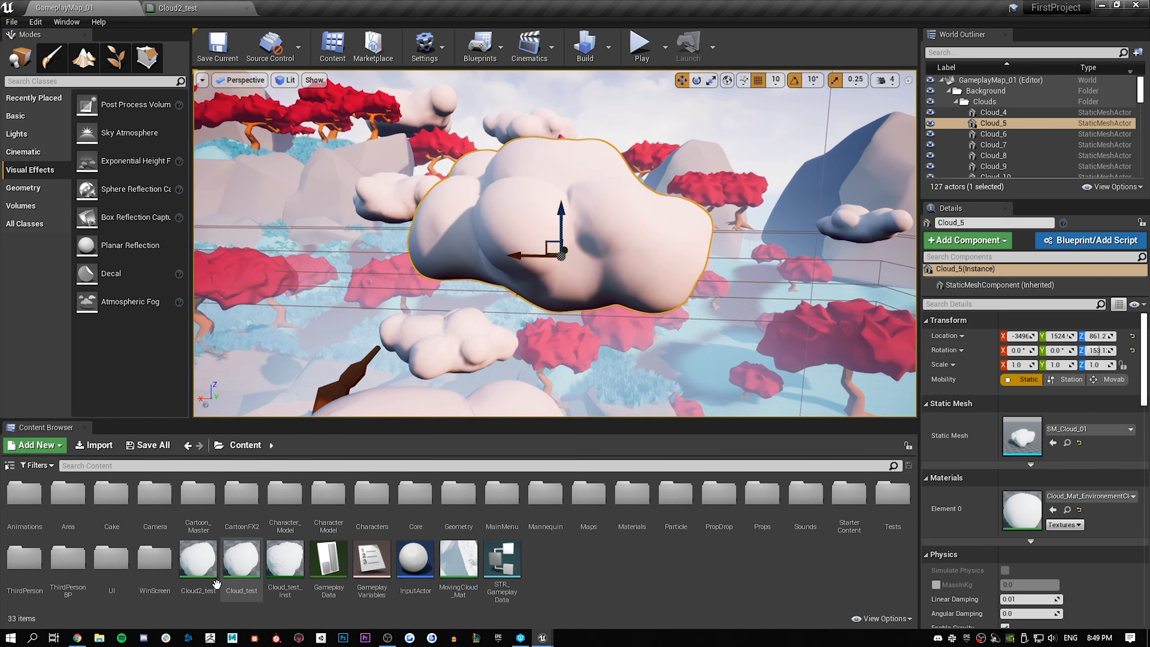
mouse_move(217, 584)
mouse_down()
mouse_move(1046, 530)
mouse_move(1036, 521)
mouse_up()
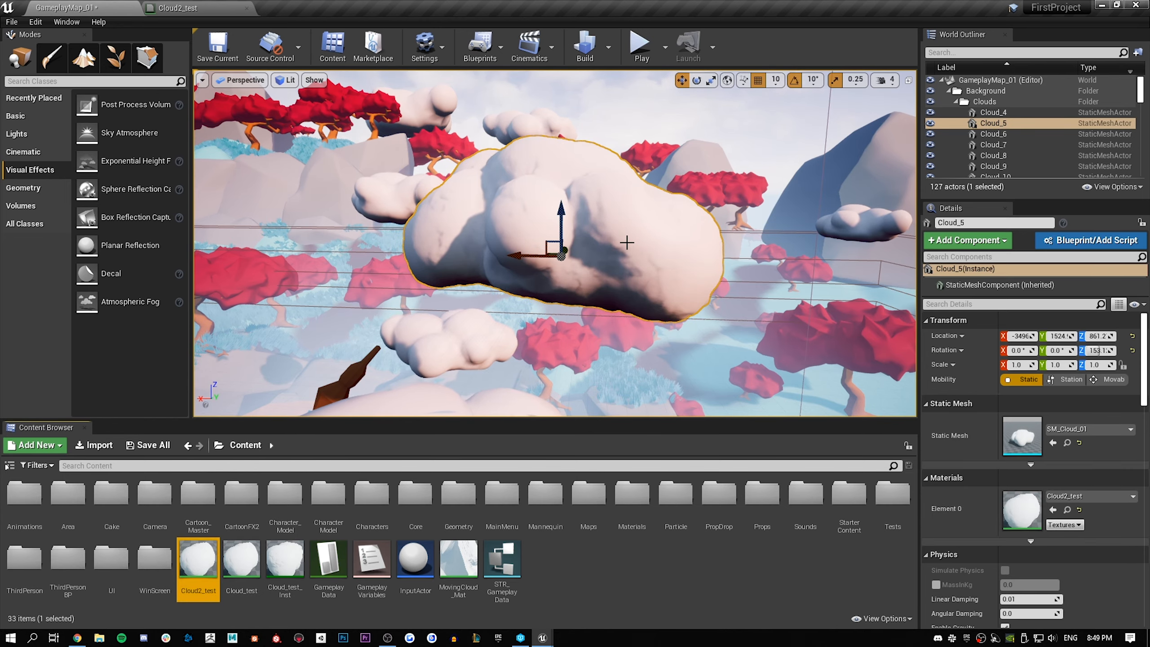
mouse_move(626, 242)
right_down()
mouse_move(570, 323)
mouse_move(633, 242)
right_up()
drag(480, 279, 572, 280)
key(ctrl+z)
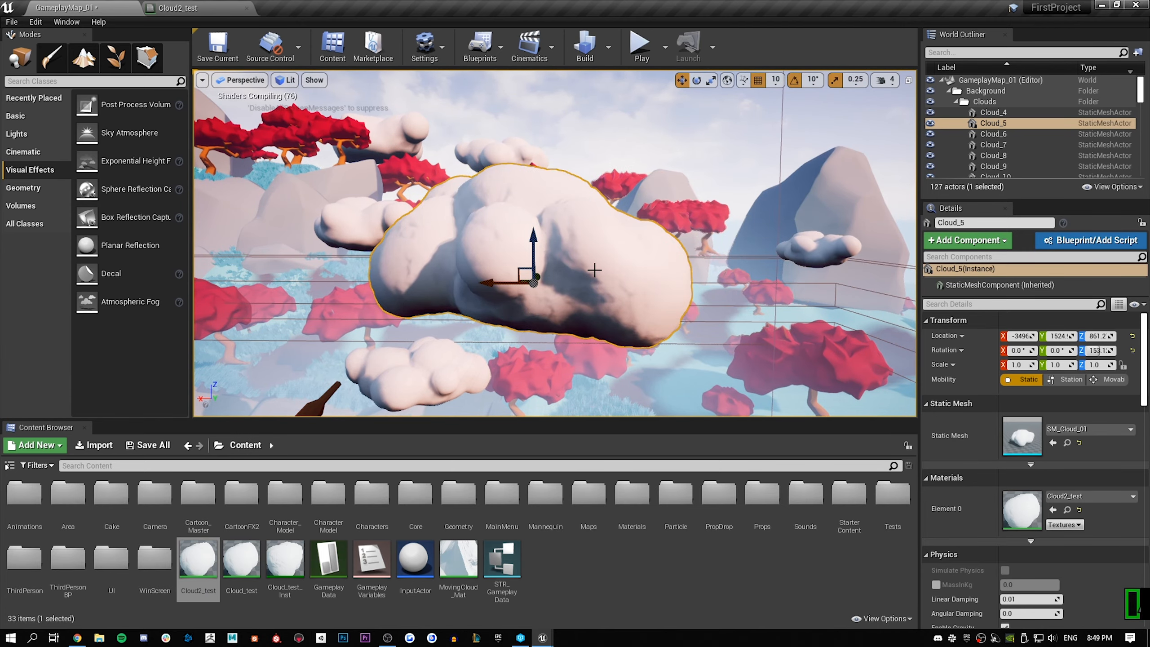
right_drag(594, 272, 531, 339)
right_drag(452, 338, 530, 261)
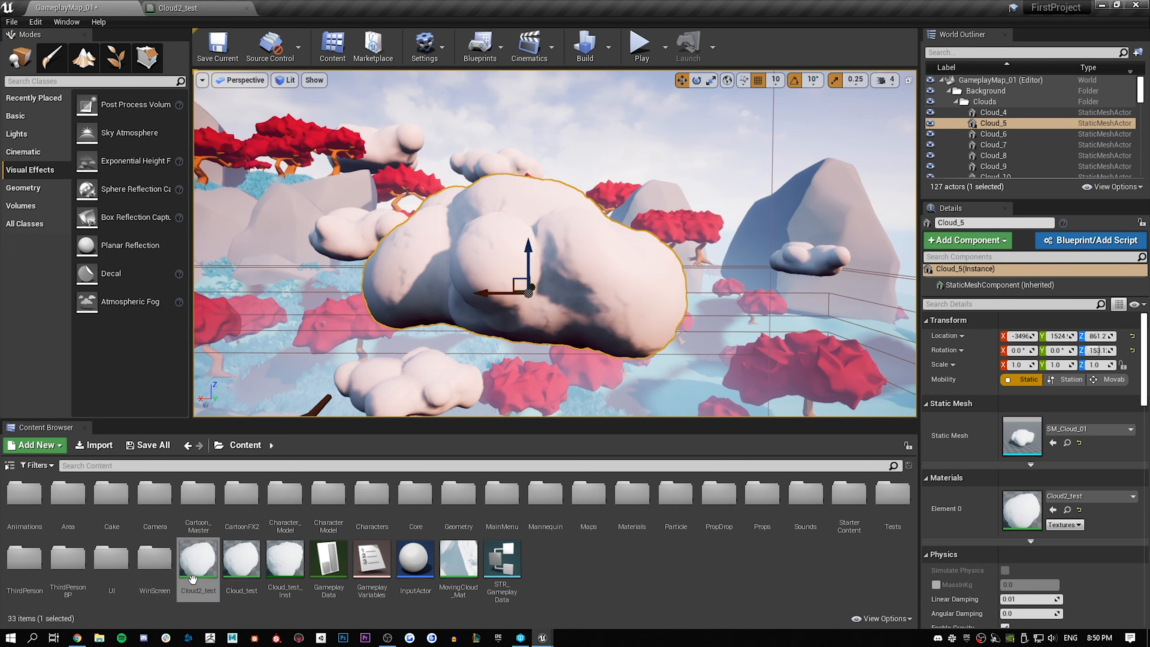
Create the material instance Cloud2_test_Inst from Cloud2_test and assign it to Element 0 of Cloud_5
right_click(204, 549)
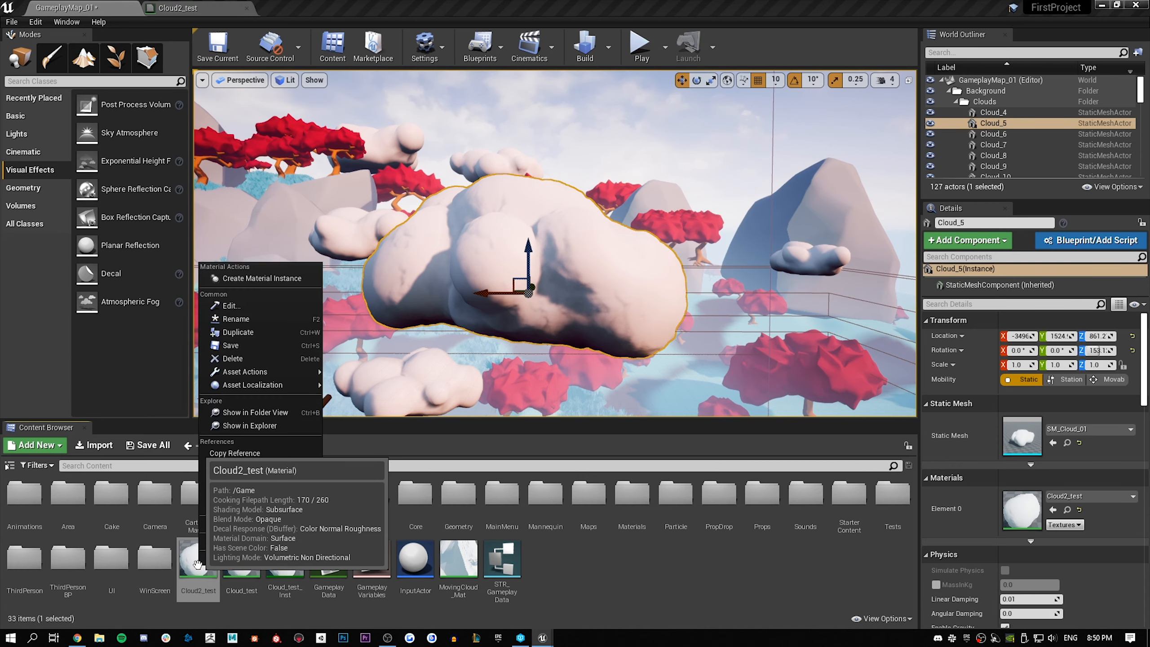
click(309, 278)
key(Return)
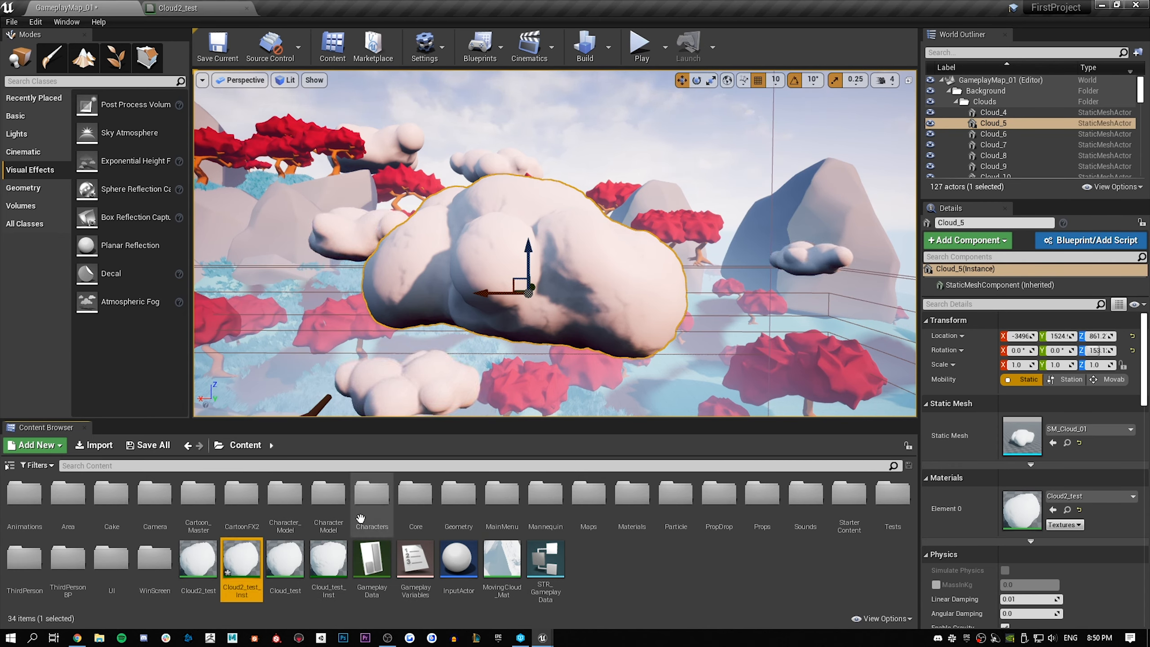
drag(241, 562, 1018, 507)
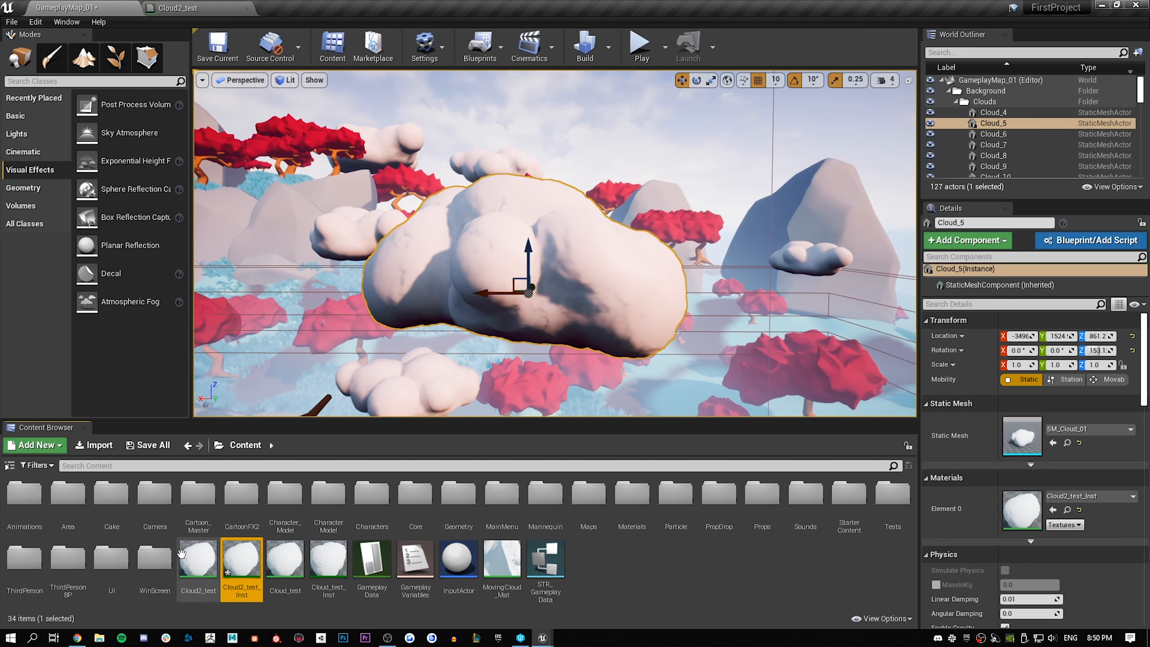
Open Cloud2_test_Inst and enable the overrides for VertexNormalBased, Clamp, ObjectScale, Scale, Speed and Direction
double_click(248, 564)
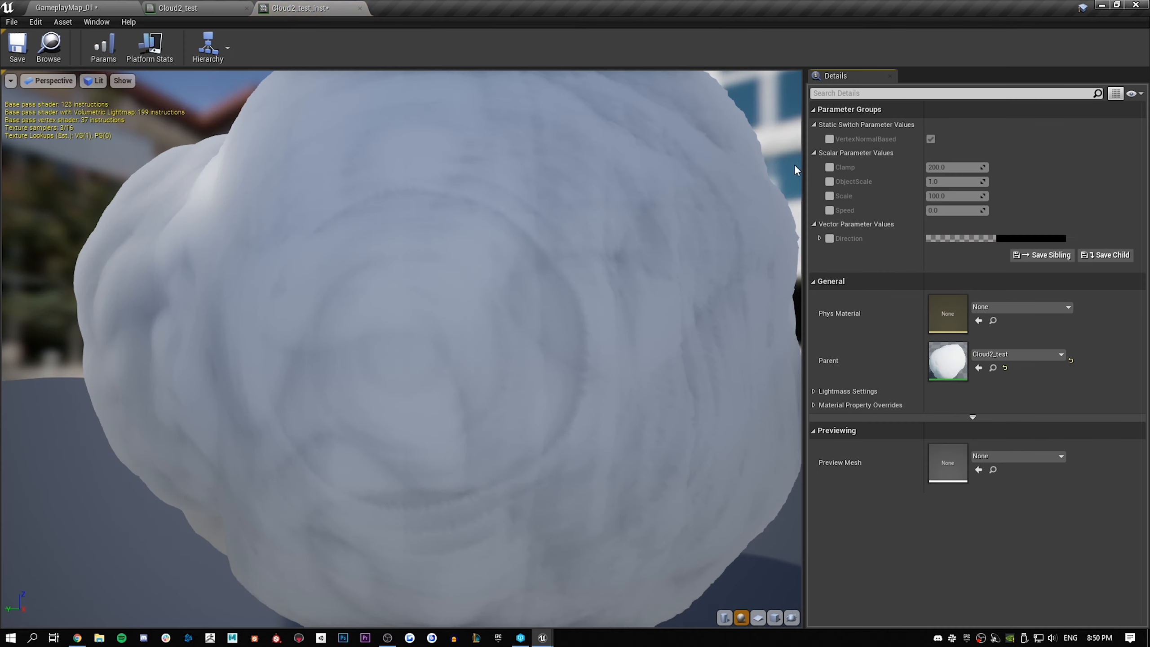
scroll(440, 233, down, 10)
mouse_move(439, 240)
mouse_down()
mouse_move(435, 308)
mouse_move(429, 245)
mouse_up()
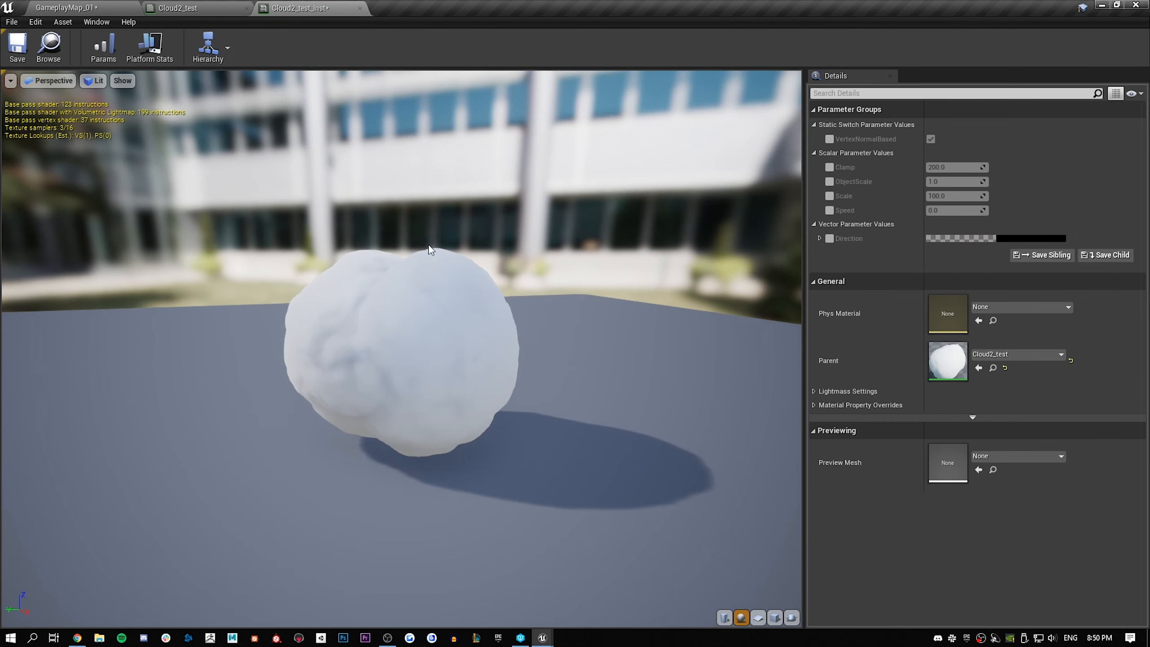
click(828, 139)
click(829, 167)
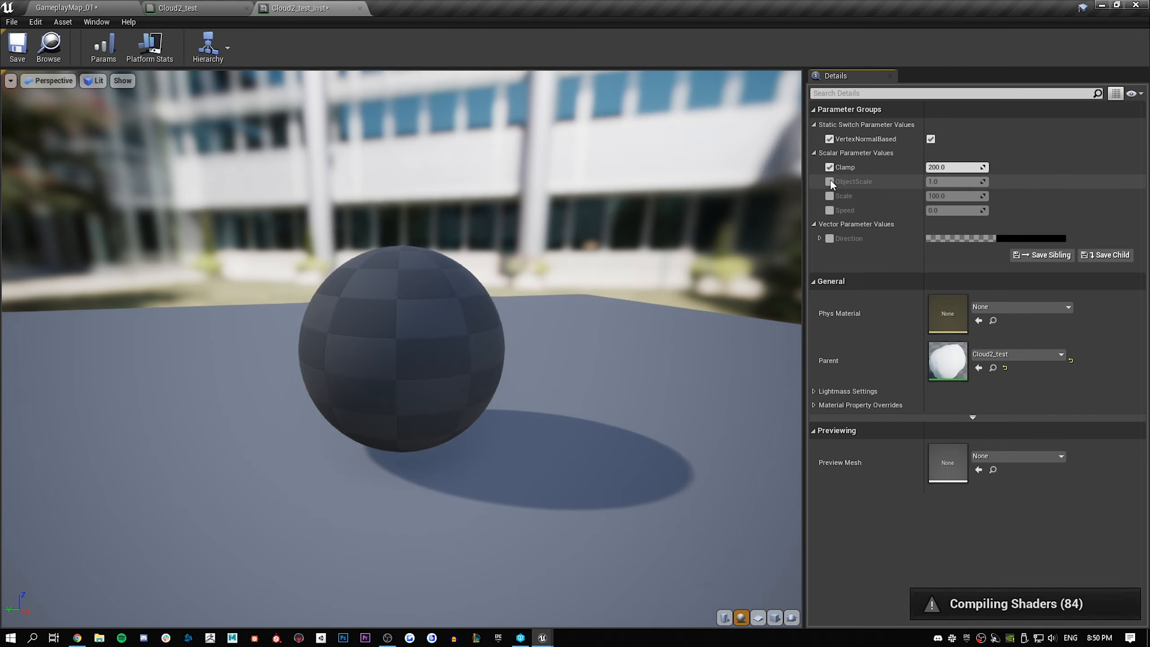
click(828, 181)
click(829, 195)
click(828, 210)
click(828, 238)
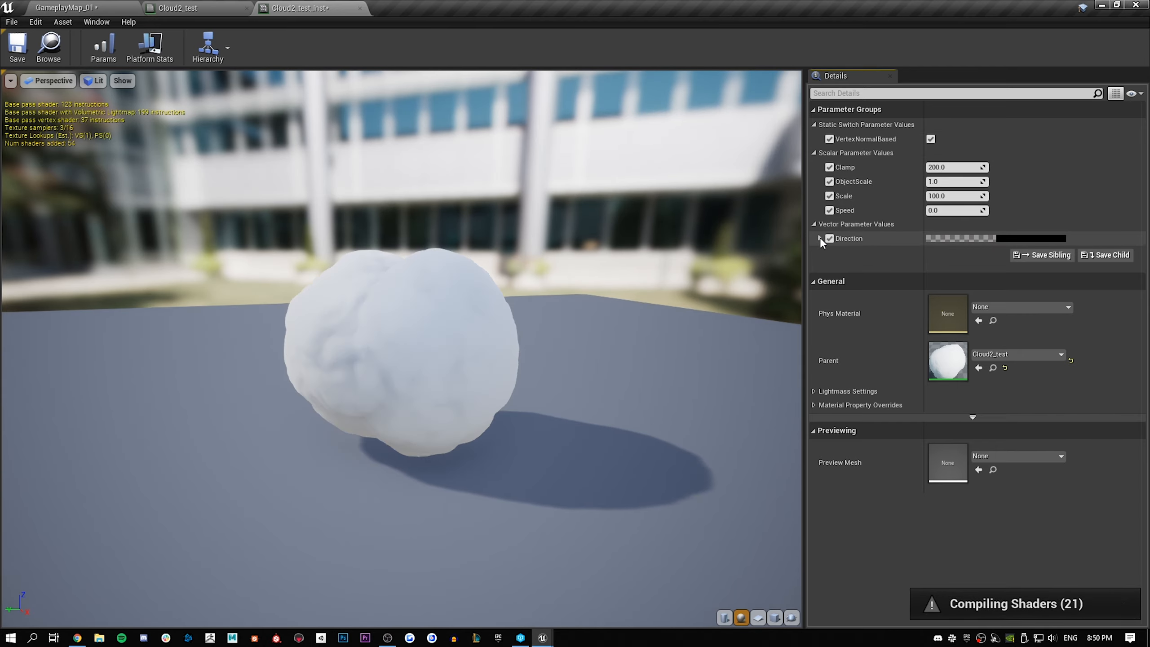
Set the instance's Direction to R 0.5 and G 1.0 and its Speed to 200, and save it
click(820, 238)
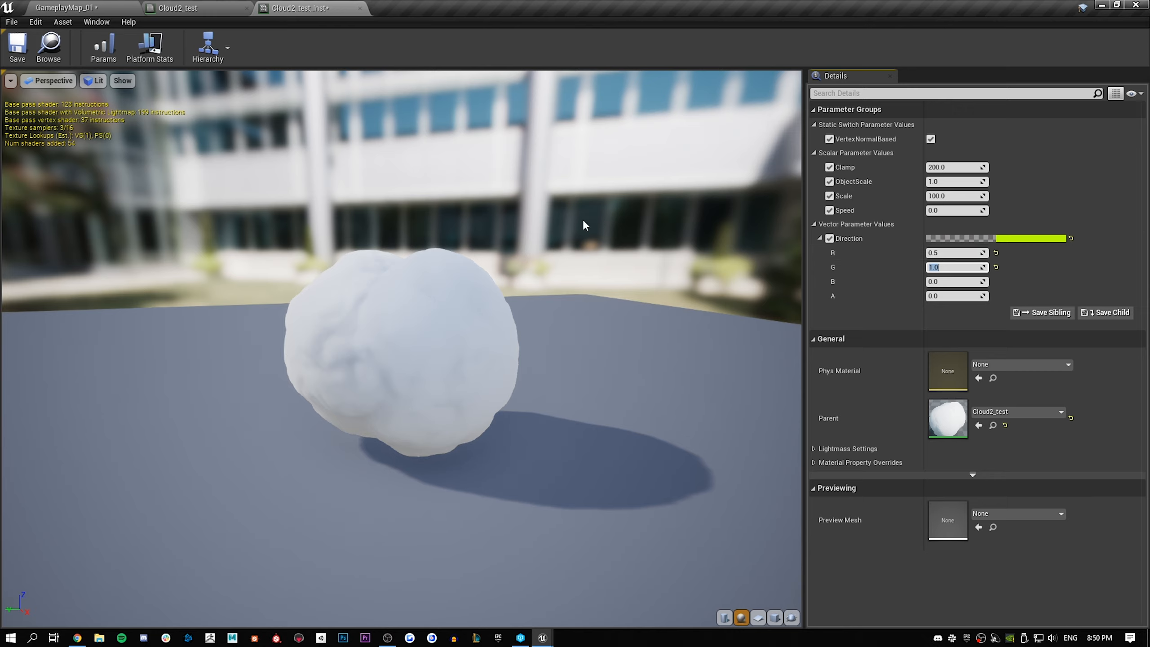
drag(585, 225, 665, 137)
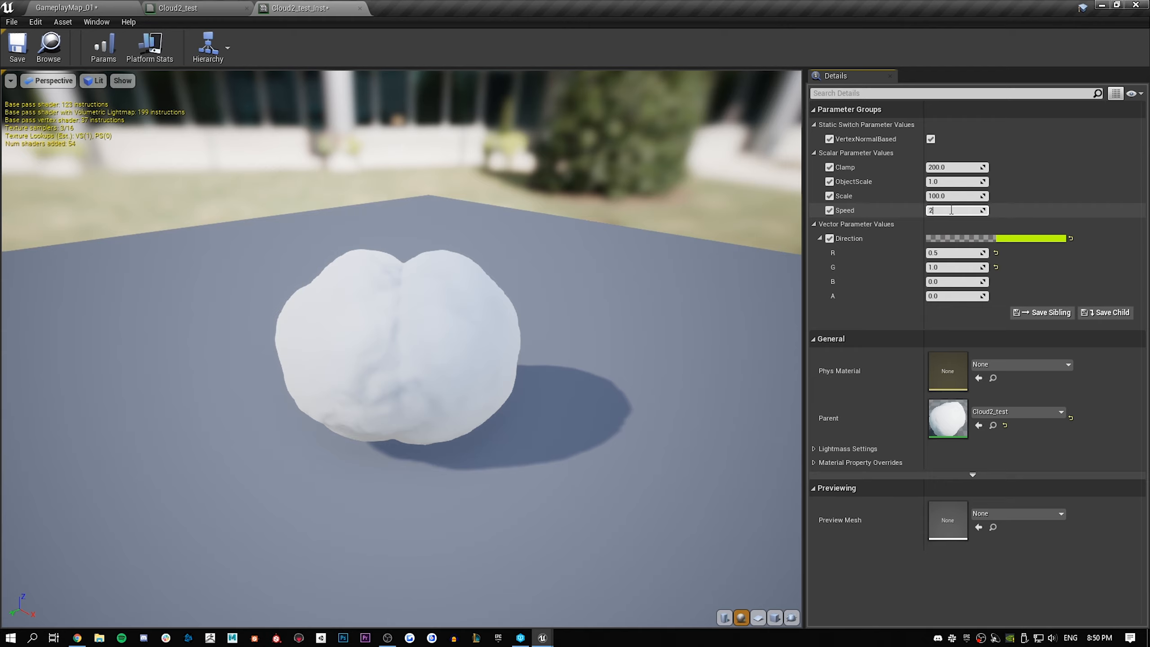
text(200)
key(Return)
drag(566, 236, 415, 239)
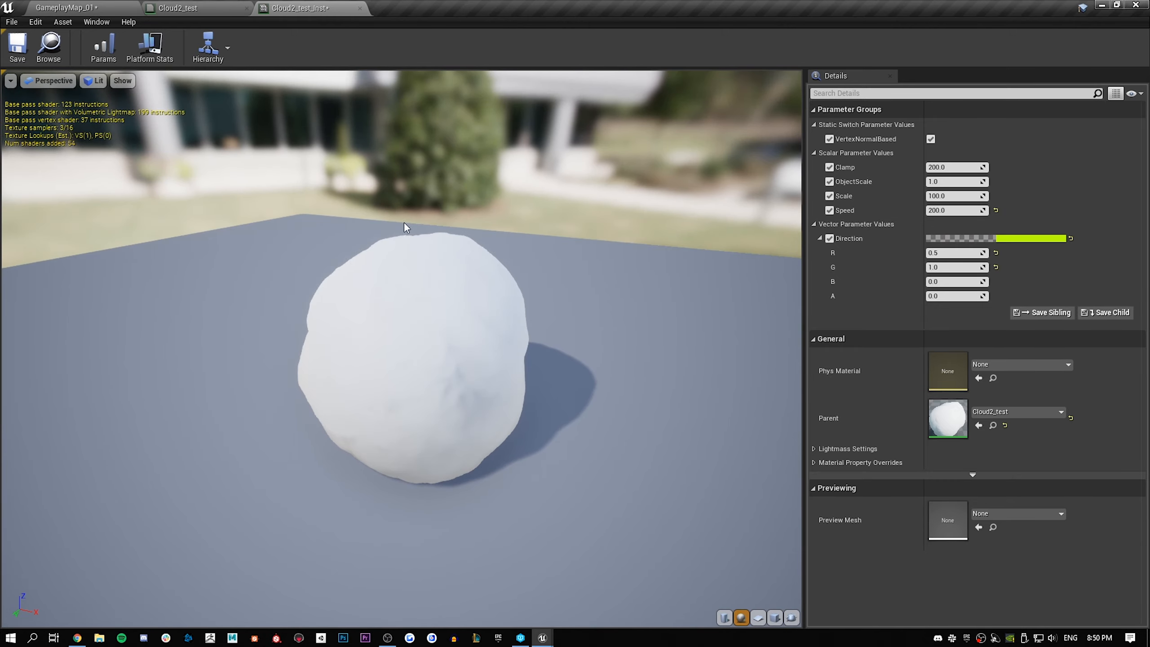
key(ctrl+s)
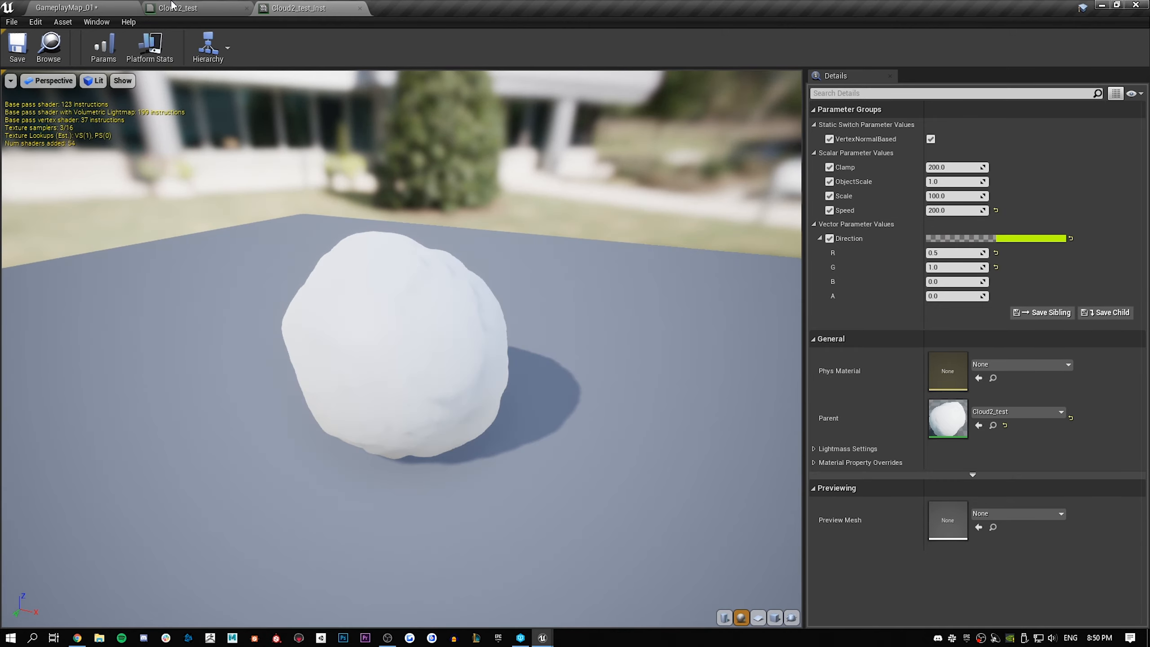
Check Cloud_5 in the level, set the instance's ObjectScale to 1.5 and Scale to 50, and save it
click(122, 6)
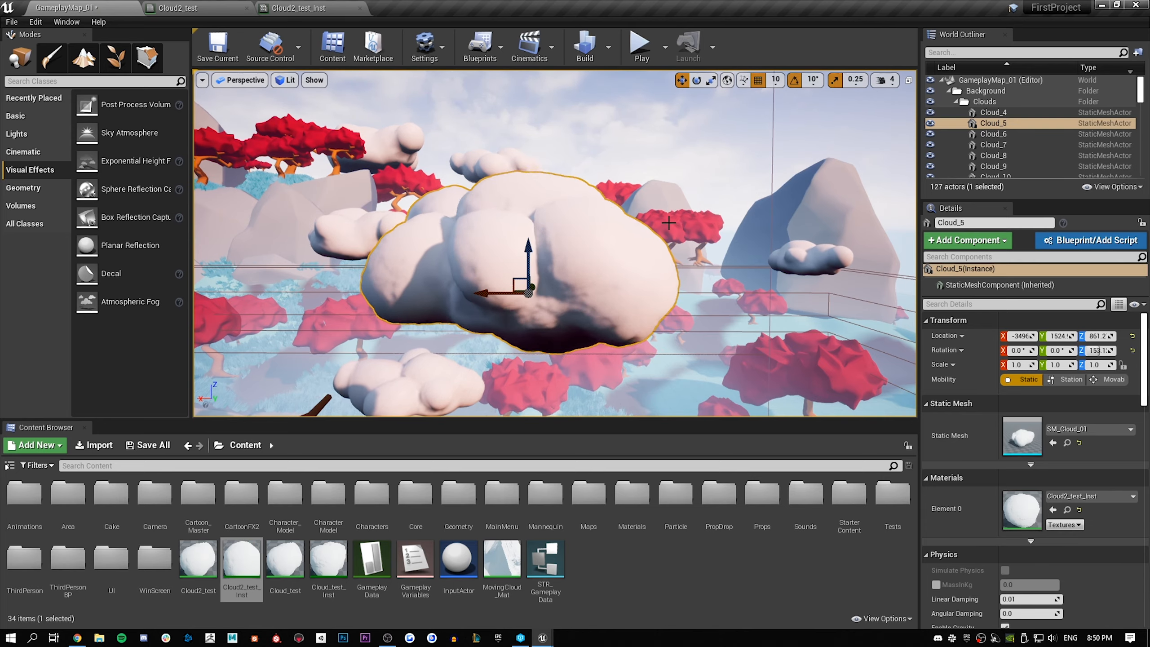
right_drag(552, 203, 558, 203)
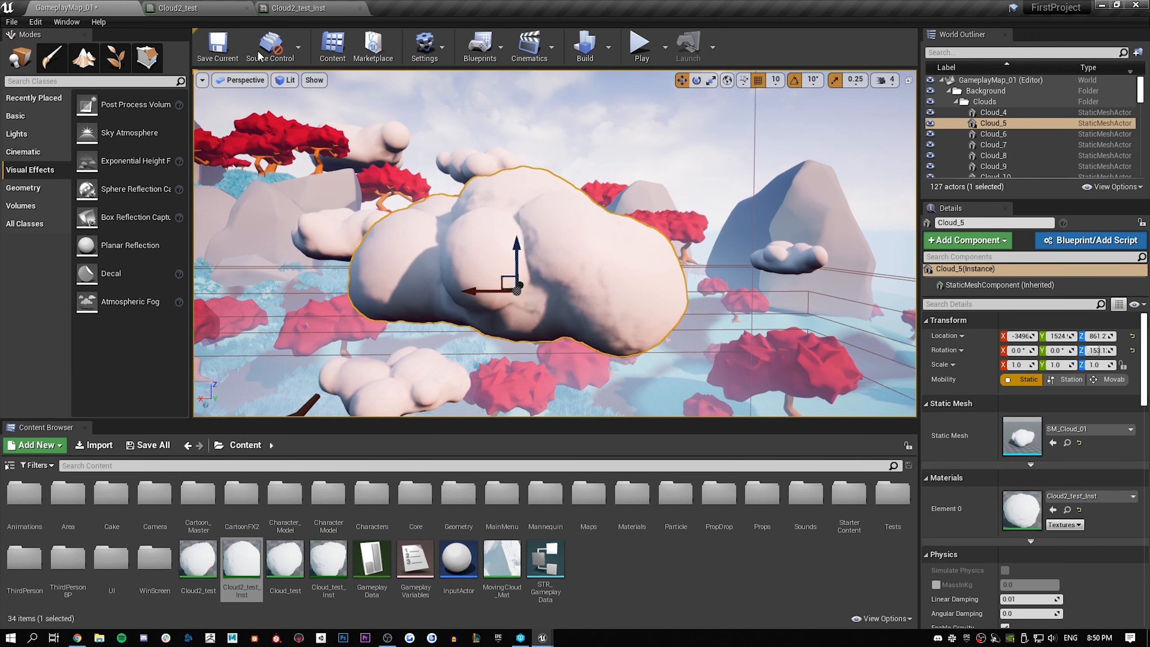
click(327, 6)
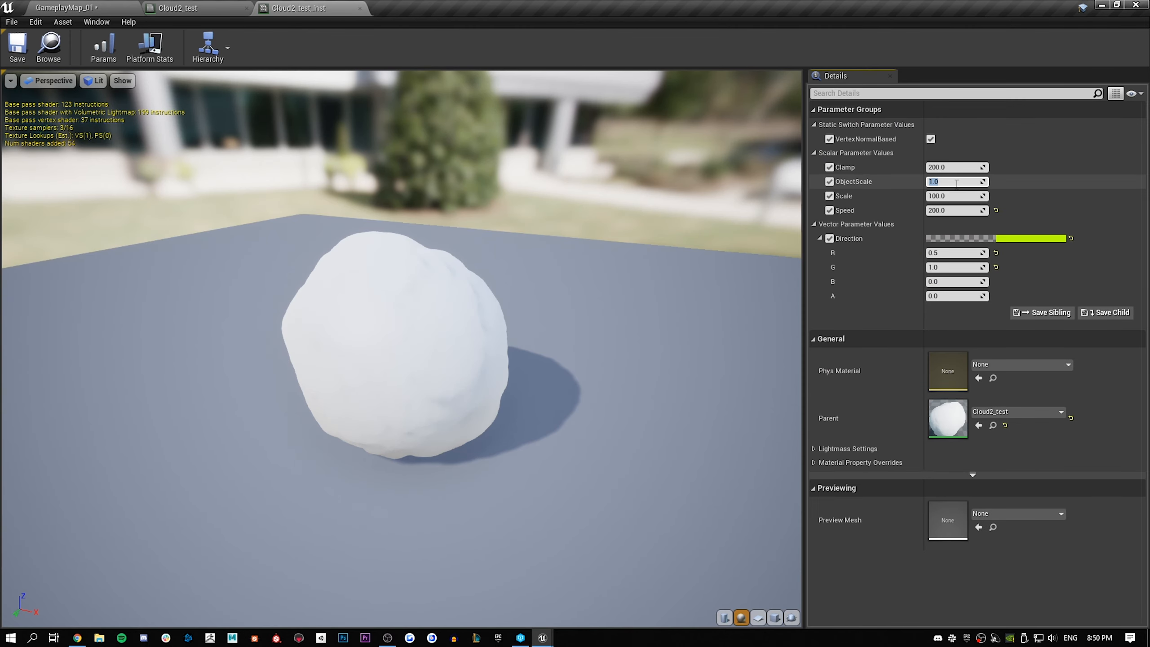
click(957, 182)
text(1.5)
key(Return)
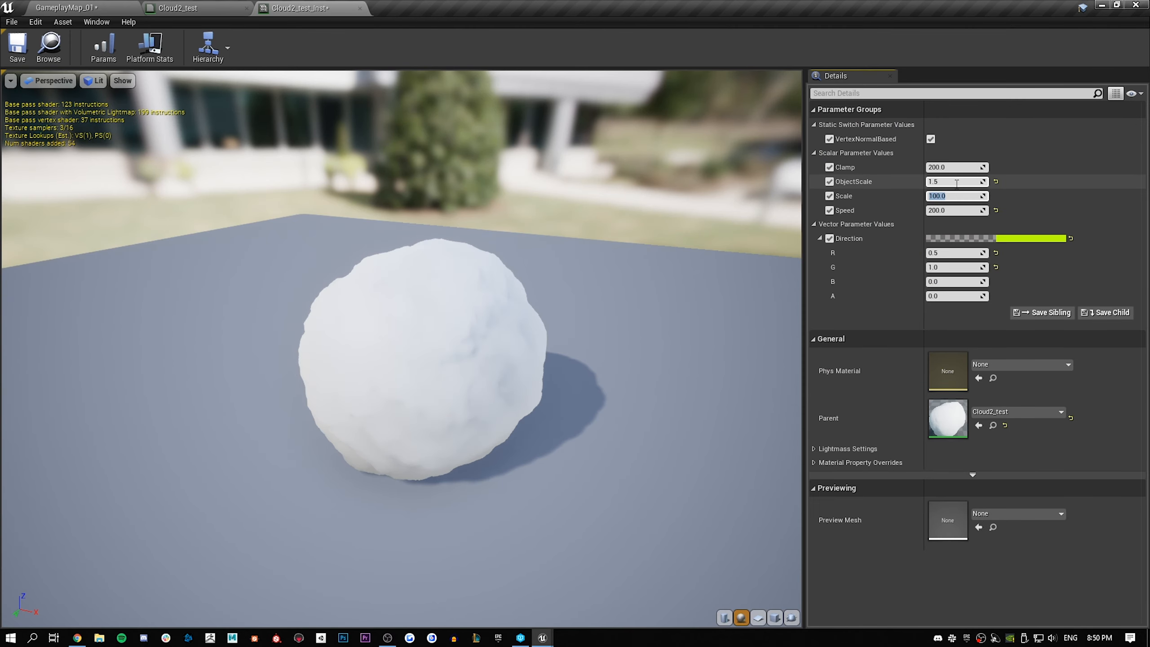
key(Return)
click(17, 45)
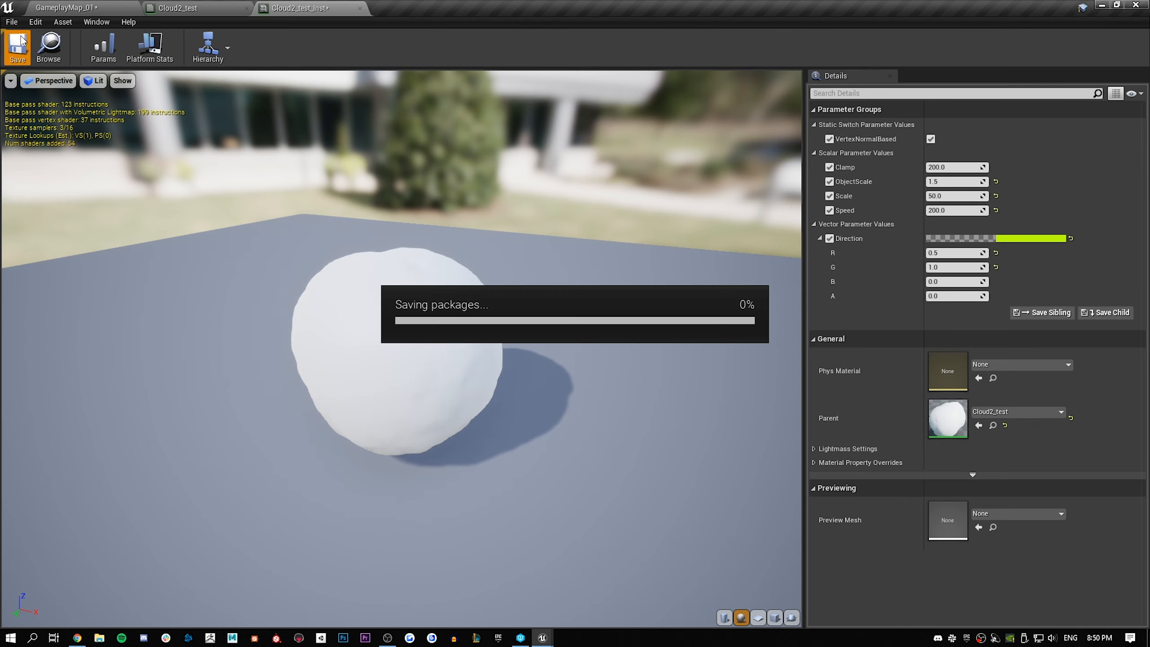
Examine the moving displacement on Cloud_5 in the level from several distances and angles
click(222, 6)
click(333, 6)
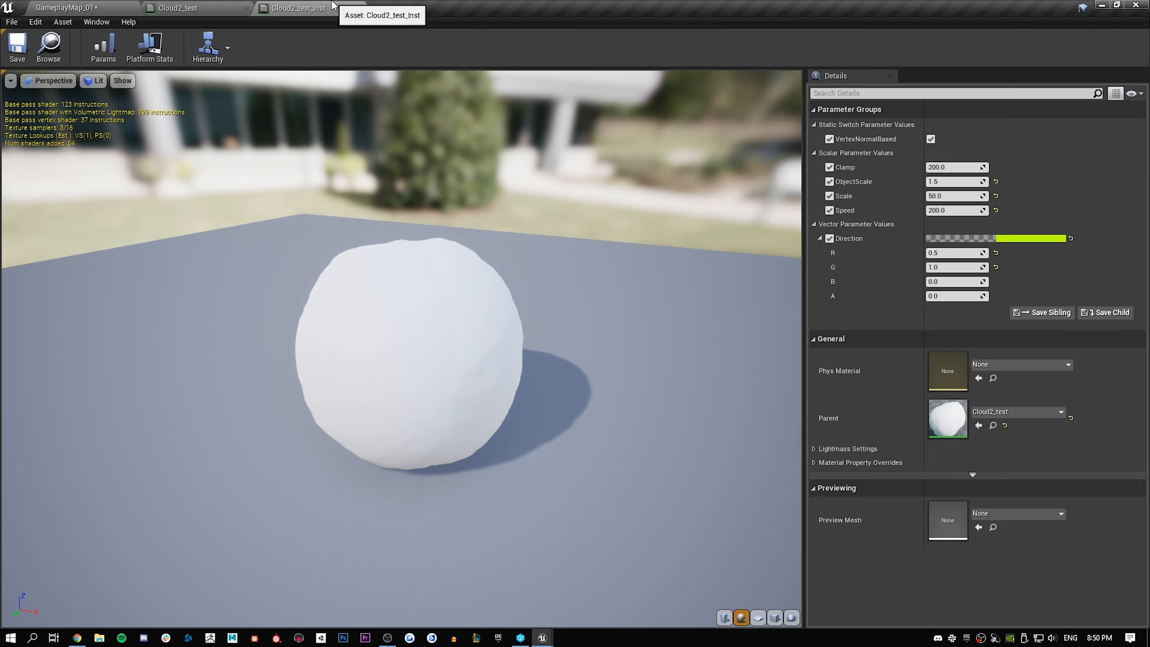
click(61, 6)
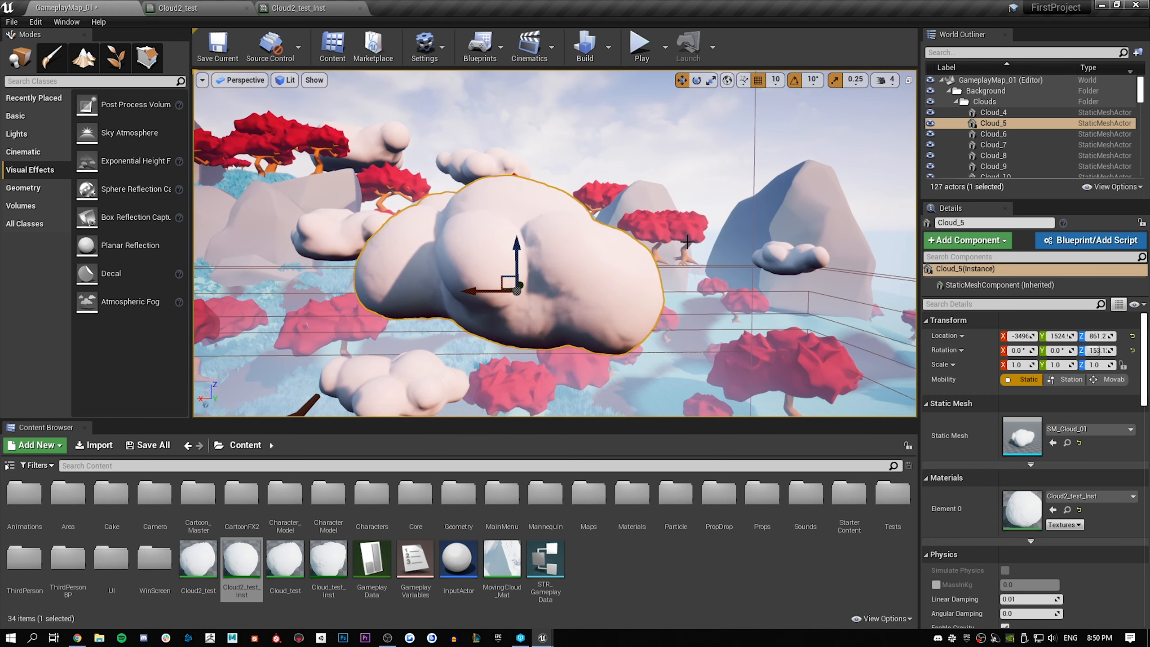
right_drag(637, 234, 369, 115)
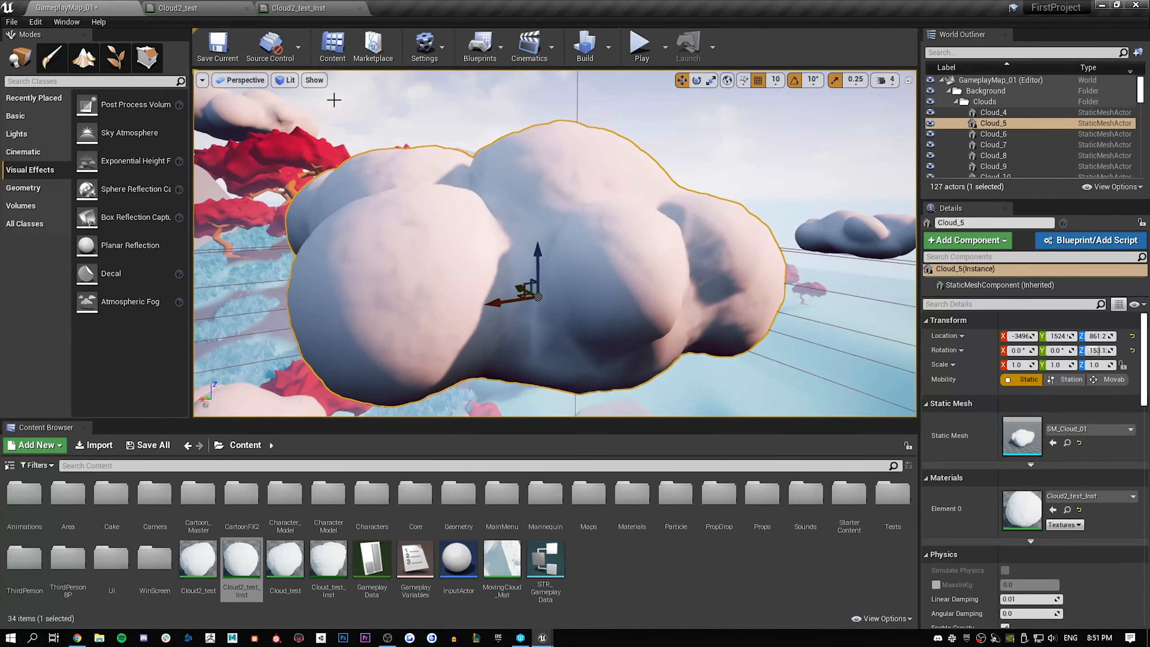
click(290, 7)
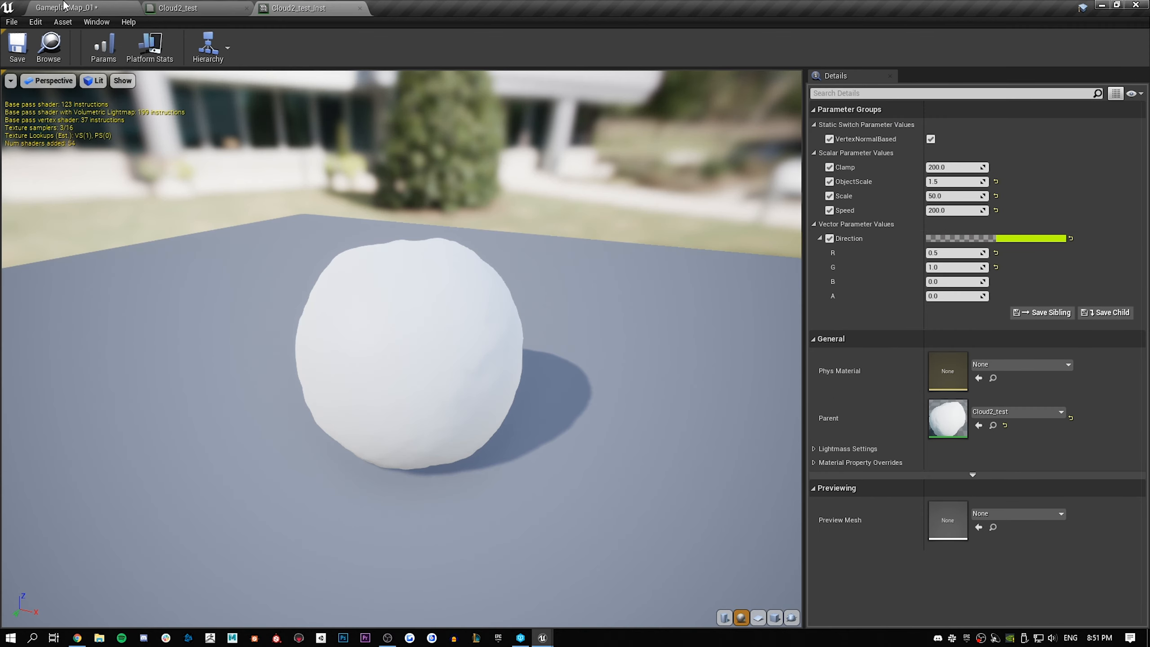
click(81, 6)
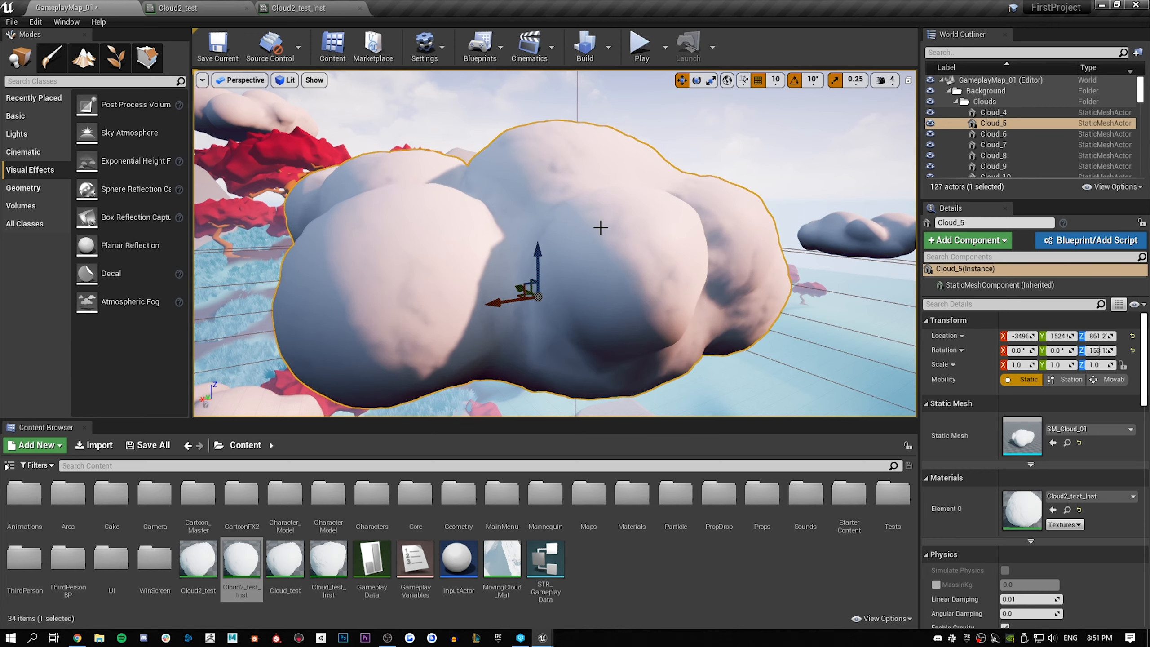
right_drag(555, 243, 526, 243)
key(s)
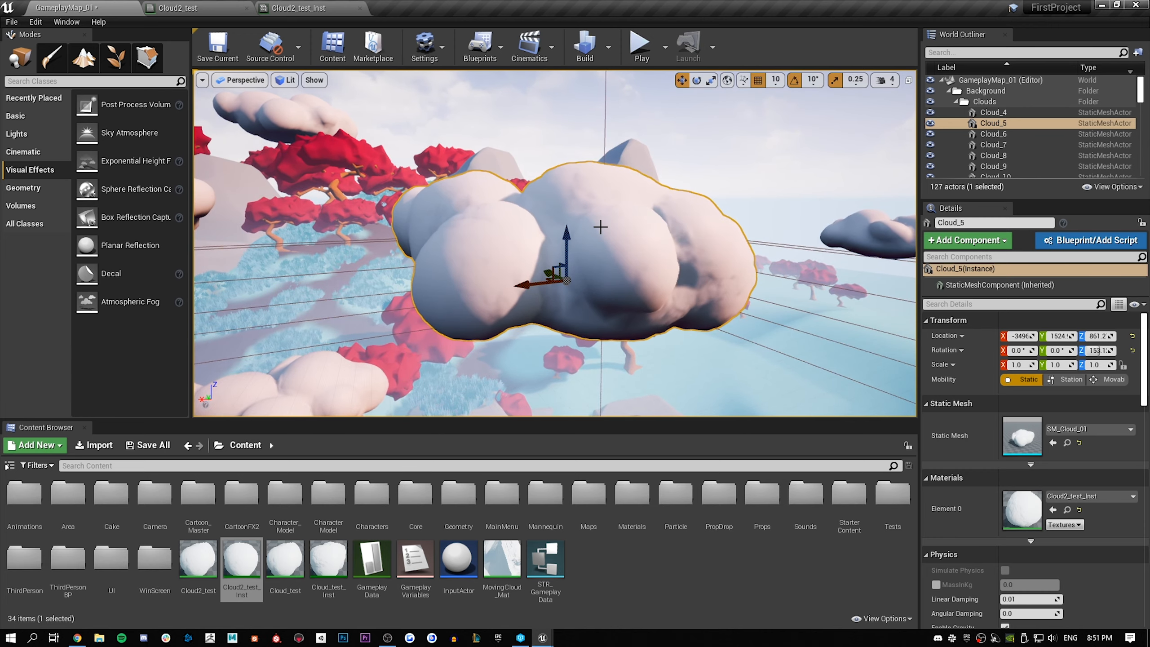
mouse_move(520, 210)
right_down()
mouse_move(538, 210)
mouse_move(502, 222)
mouse_move(519, 214)
mouse_move(538, 227)
mouse_move(520, 197)
right_up()
key(w)
key(s)
key(w)
key(s)
key(w)
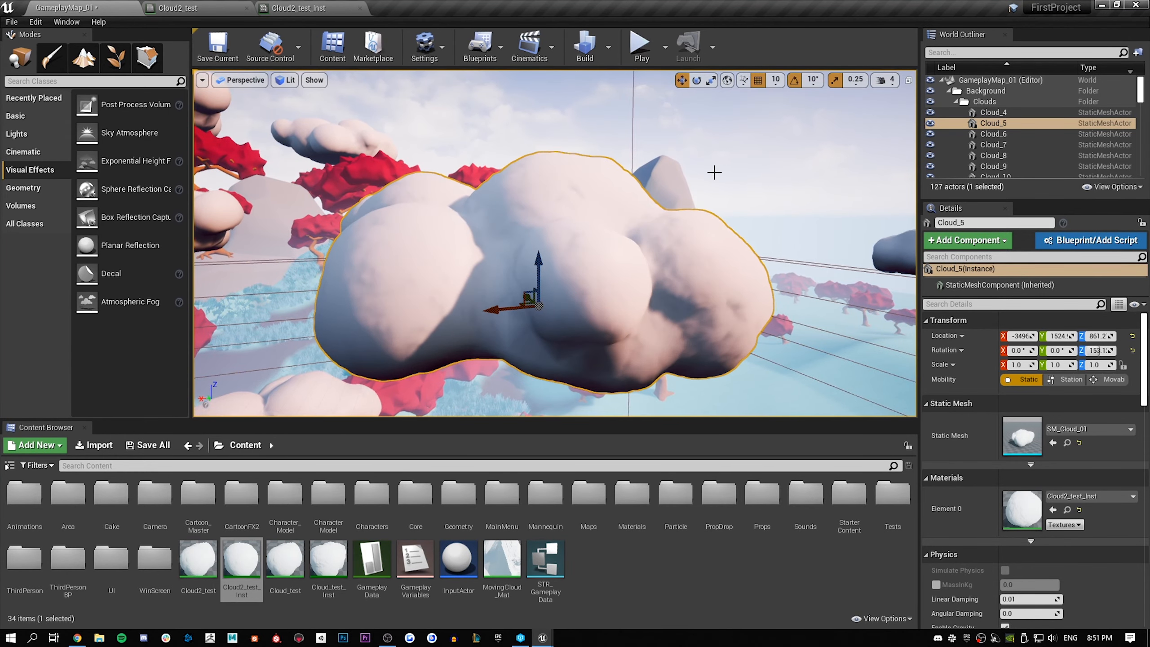
Select the Sky Sphere to clear the outline from Cloud_5 and examine the cloud's animated surface all around
click(606, 132)
key(d)
right_drag(606, 132, 480, 165)
key(d)
right_drag(342, 202, 444, 191)
key(s)
key(w)
key(a)
key(d)
key(s)
key(w)
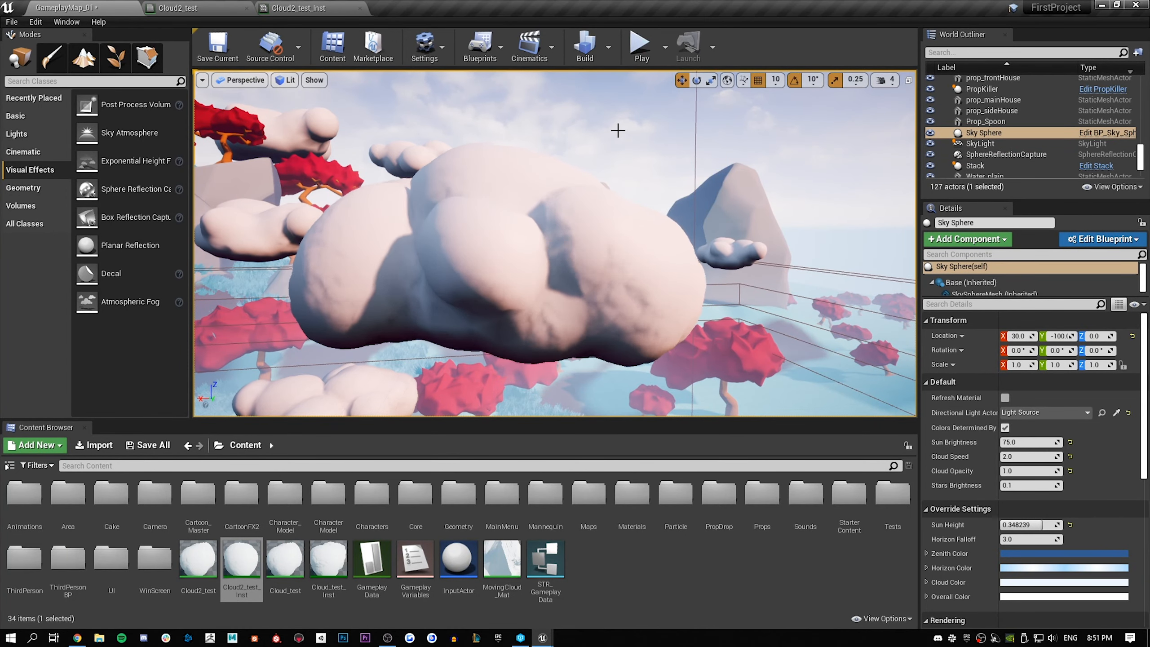